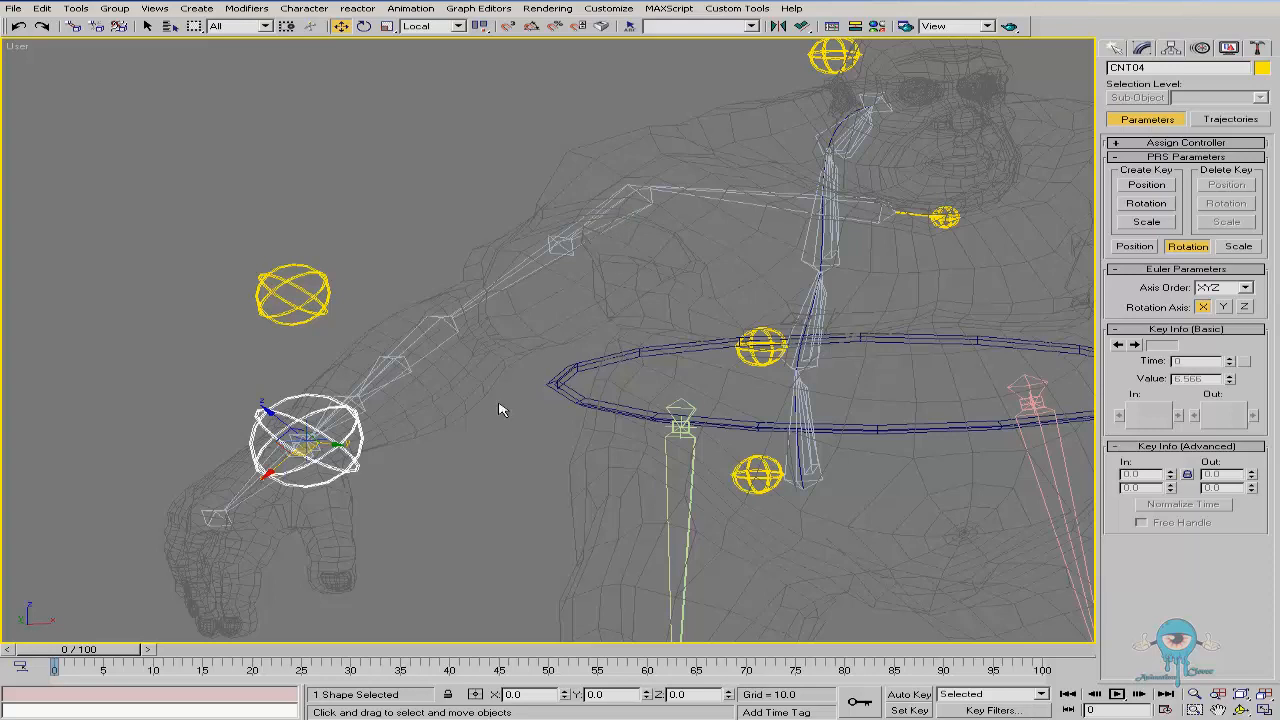
# Try rotating the hand bone Bone10 below the right wrist control, then cancel the rotation.
pyautogui.click(370, 420)
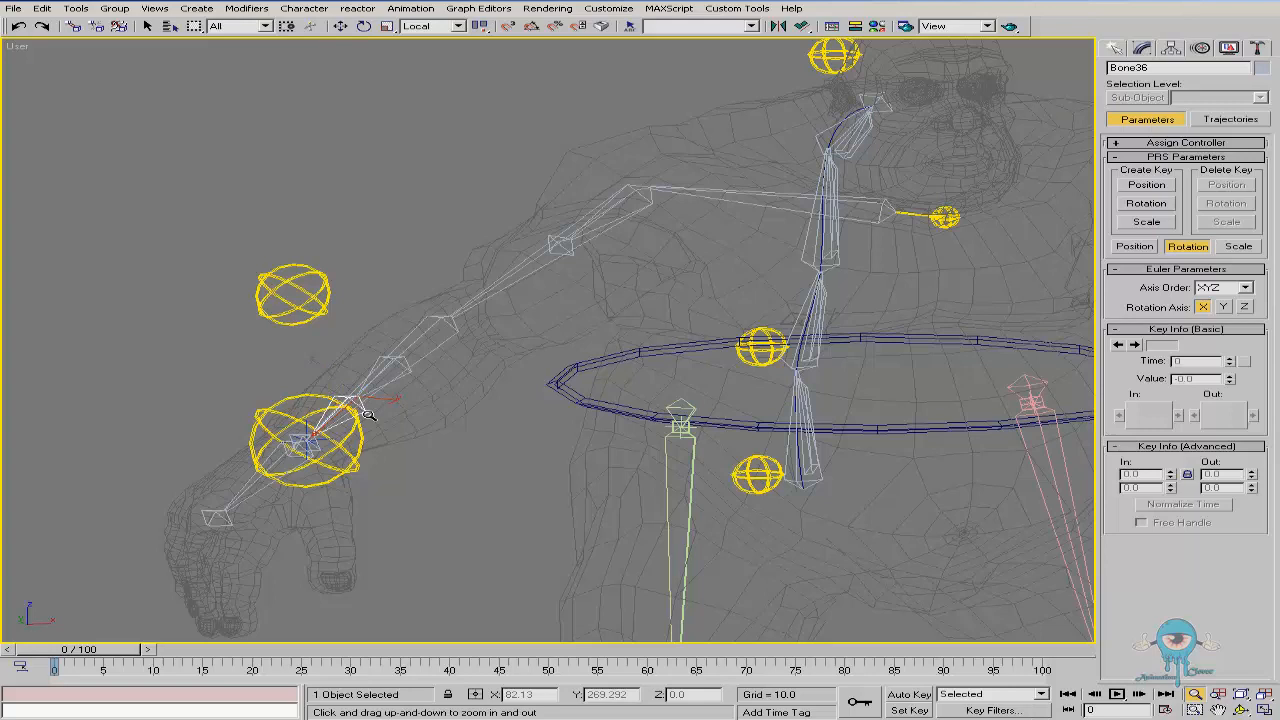
pyautogui.keyDown('ctrl'); pyautogui.keyDown('alt'); pyautogui.moveTo(262, 463); pyautogui.dragTo(510, 353, button='middle'); pyautogui.keyUp('alt'); pyautogui.keyUp('ctrl')
pyautogui.press('w')
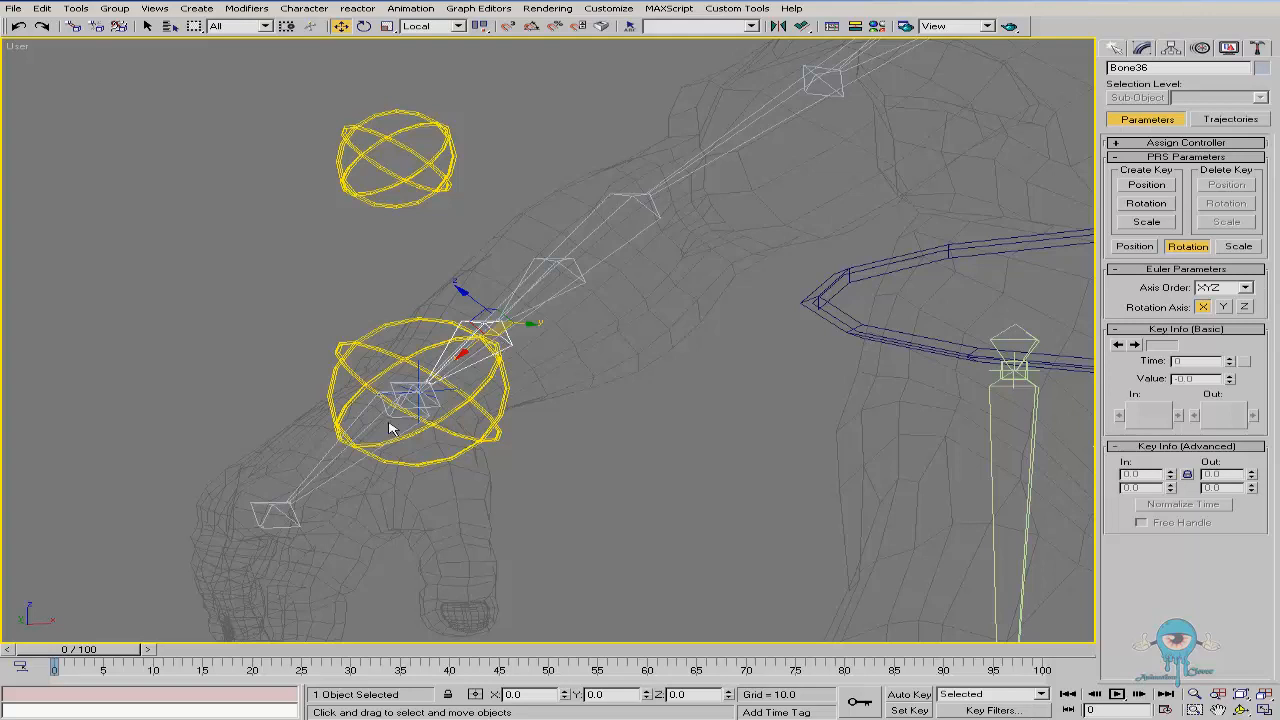
pyautogui.rightClick(512, 357)
pyautogui.click(535, 388)
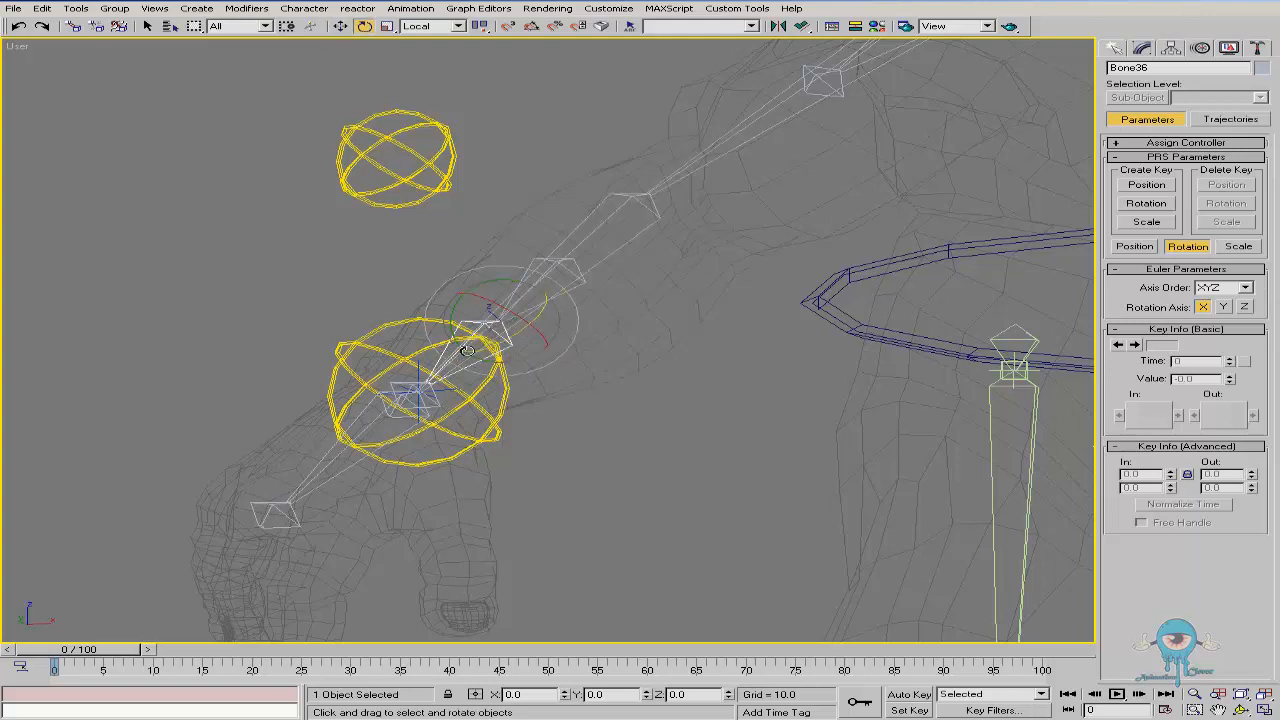
pyautogui.click(438, 417)
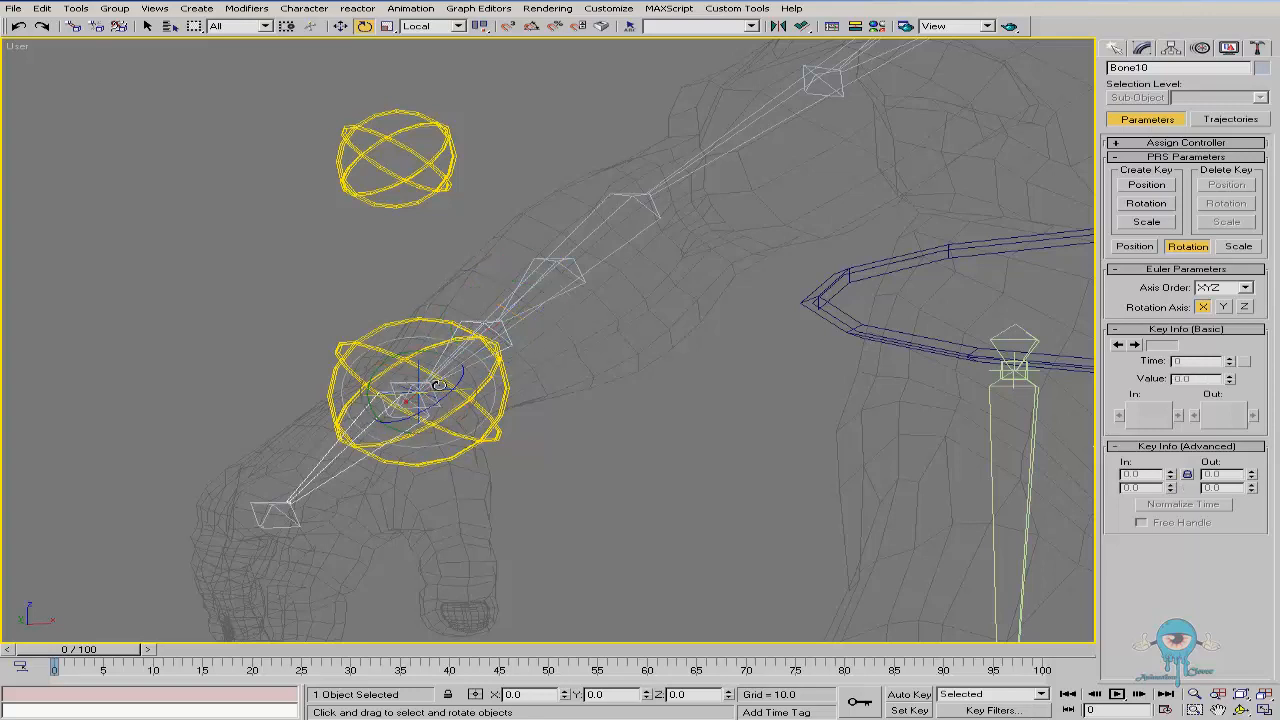
pyautogui.moveTo(438, 385)
pyautogui.mouseDown()
pyautogui.moveTo(446, 397)
pyautogui.moveTo(423, 404)
pyautogui.mouseUp()
pyautogui.rightClick(423, 404)
pyautogui.keyDown('ctrl'); pyautogui.keyDown('alt'); pyautogui.moveTo(382, 396); pyautogui.dragTo(397, 376, button='middle'); pyautogui.keyUp('alt'); pyautogui.keyUp('ctrl')
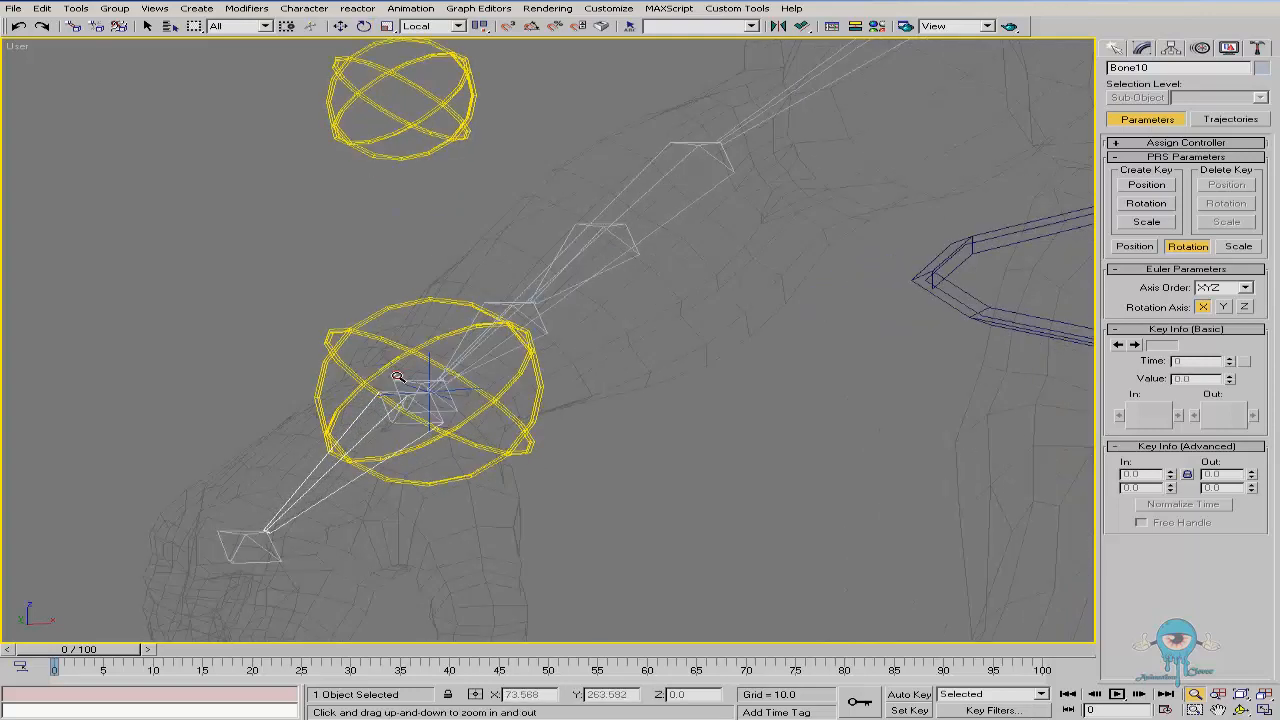
# Try rotating the wrist control CNT04 to check how the hand and wrist bones respond, then cancel the rotation.
pyautogui.click(654, 463)
pyautogui.click(482, 393)
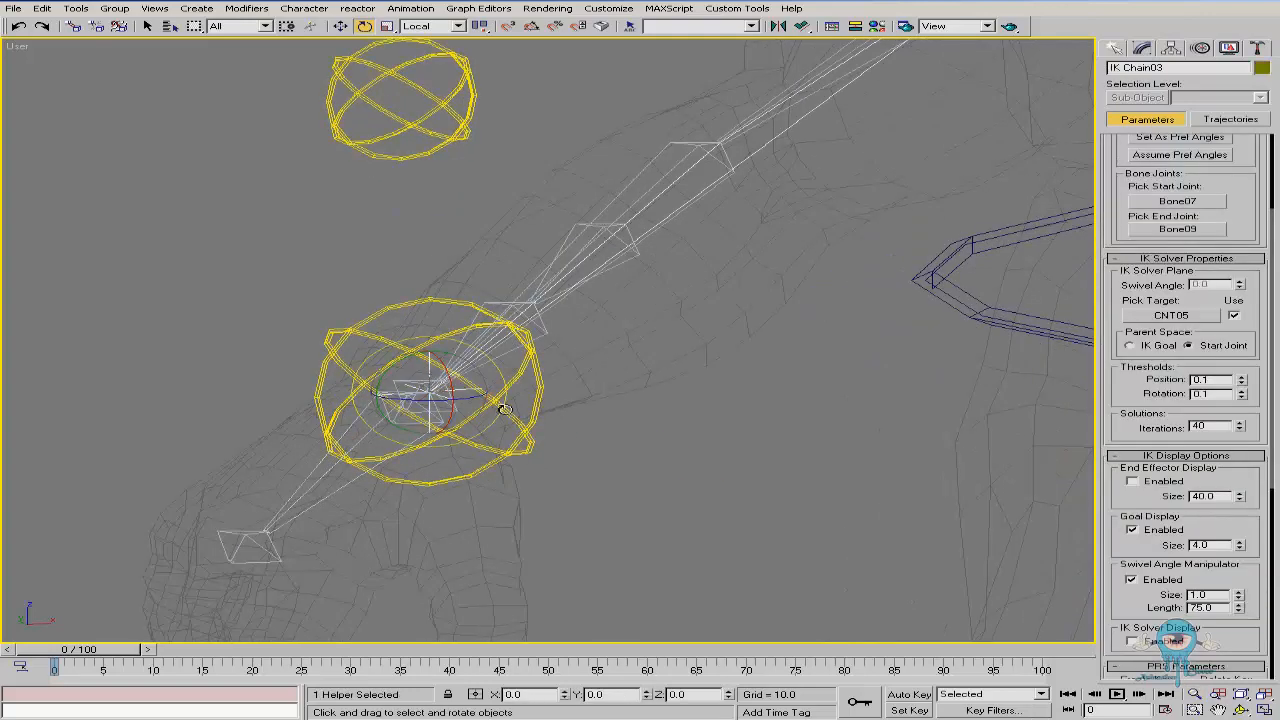
pyautogui.click(505, 409)
pyautogui.moveTo(386, 393); pyautogui.dragTo(445, 371)
pyautogui.rightClick(445, 371)
# Apply an Orientation Constraint to the wrist bone Bone09, with the wrist control CNT04 as its target.
pyautogui.click(366, 436)
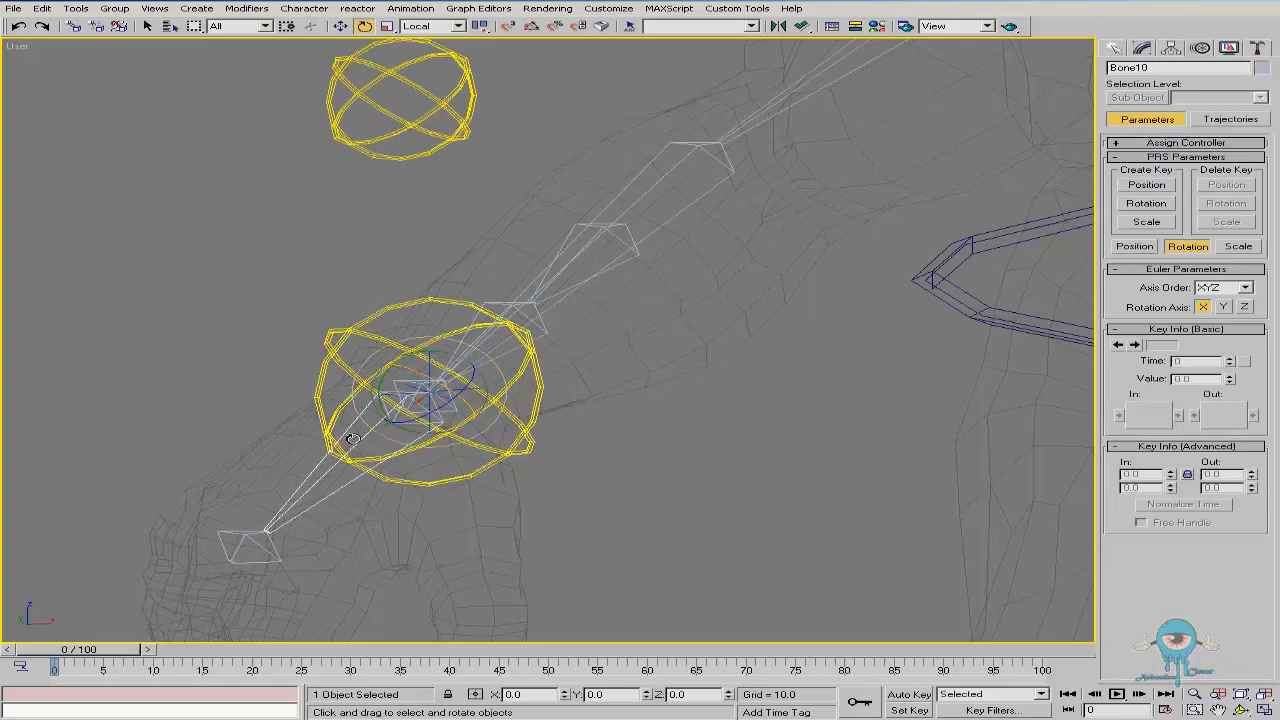
pyautogui.click(407, 415)
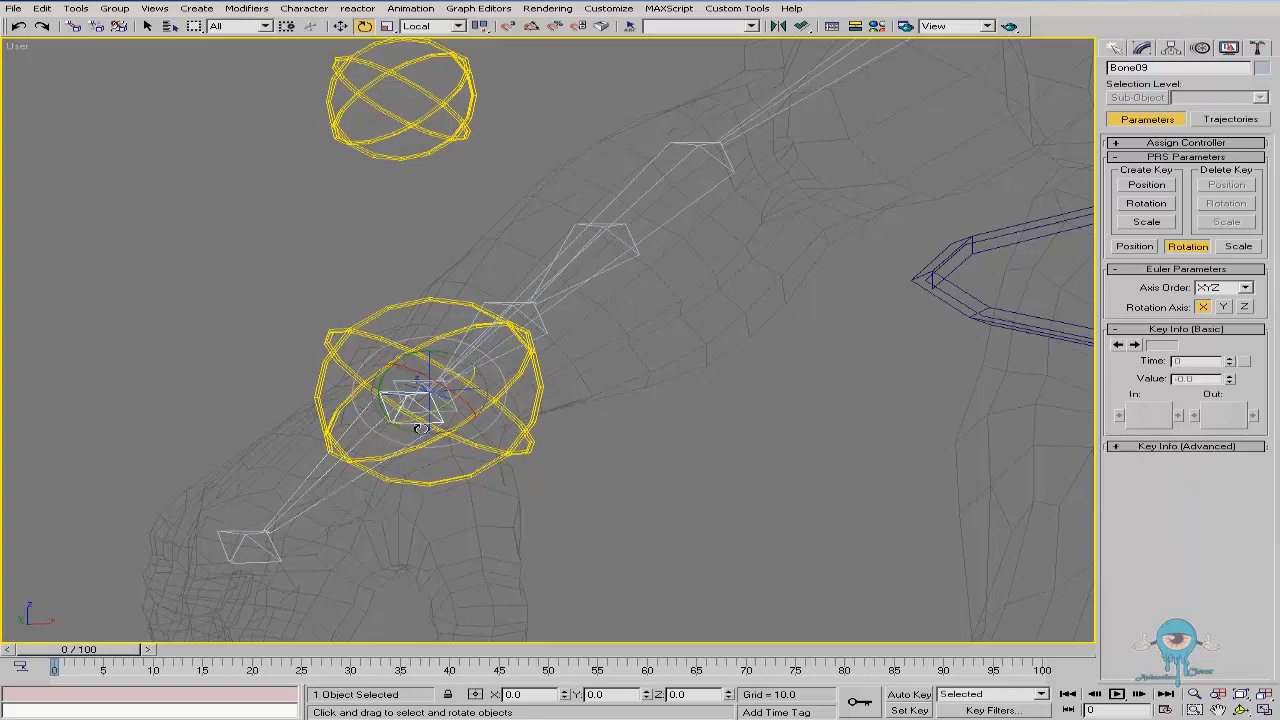
pyautogui.click(411, 9)
pyautogui.moveTo(458, 42)
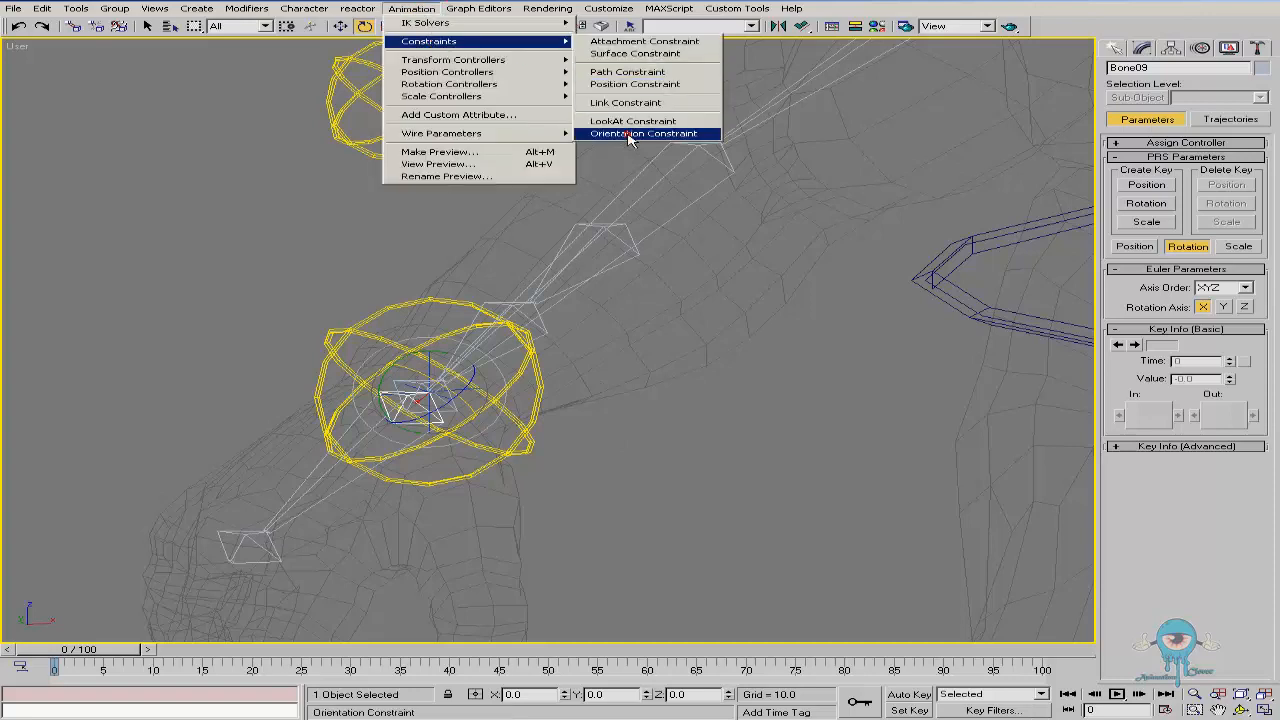
pyautogui.click(643, 133)
pyautogui.click(475, 321)
# Test the orientation constraint on Bone09 by rotating the wrist control CNT04, then cancel the rotation.
pyautogui.rightClick(646, 426)
pyautogui.click(672, 446)
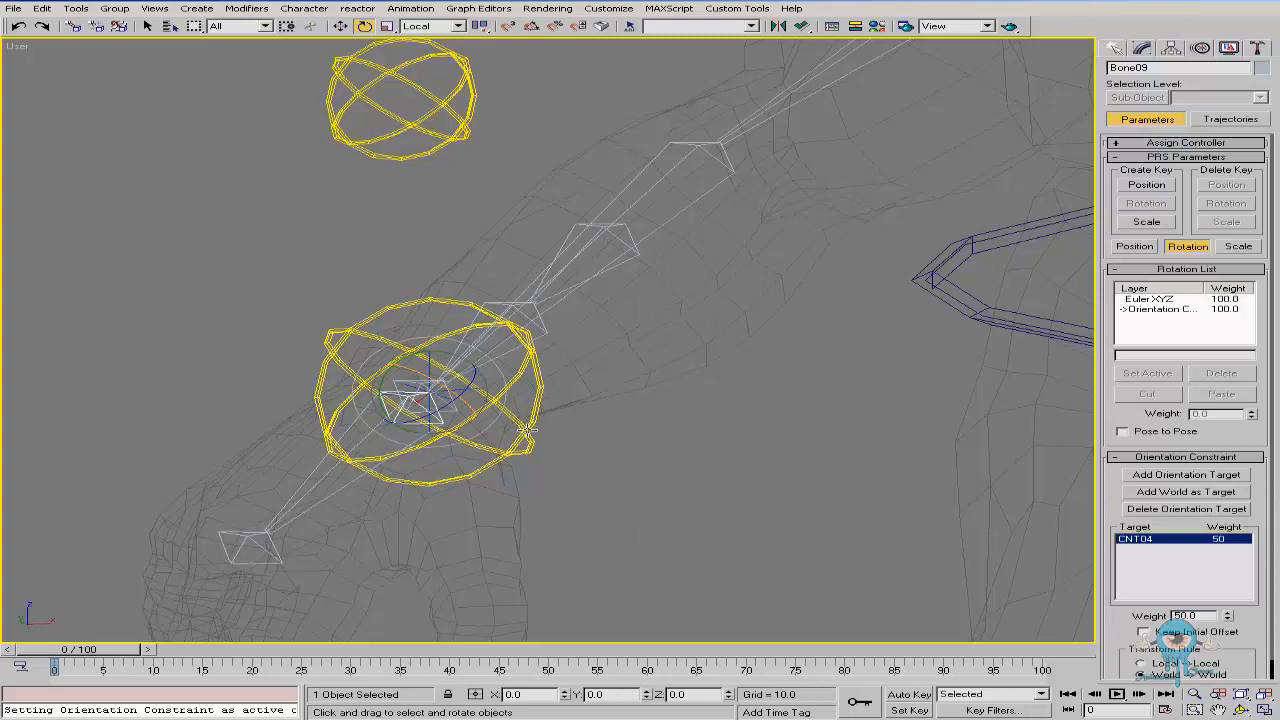
pyautogui.click(527, 428)
pyautogui.moveTo(446, 385); pyautogui.dragTo(515, 390)
pyautogui.rightClick(427, 408)
pyautogui.rightClick(515, 390)
# Try rotating the forearm bone Bone36 just above the wrist, then cancel the rotation.
pyautogui.click(548, 330)
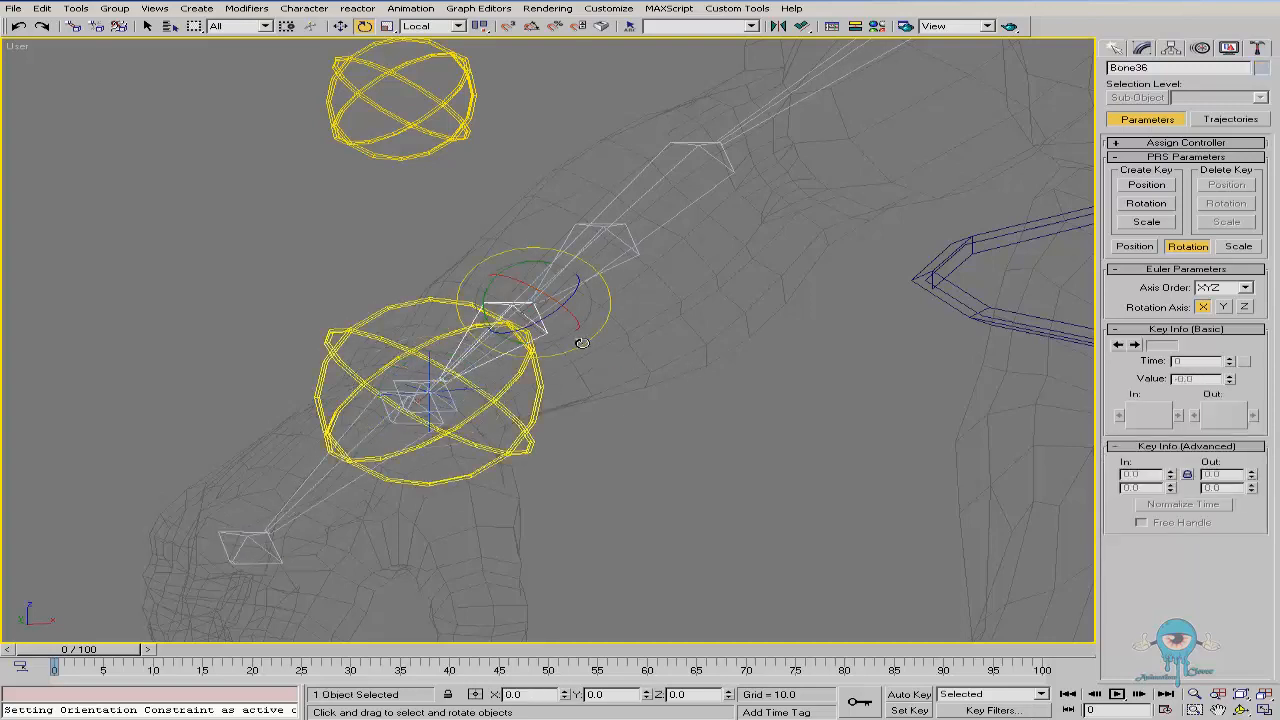
pyautogui.moveTo(549, 293); pyautogui.dragTo(579, 343)
pyautogui.rightClick(579, 343)
# Examine the wrist control CNT04, the hand bone Bone10 and the waist shape Circle01 from several view angles.
pyautogui.click(374, 428)
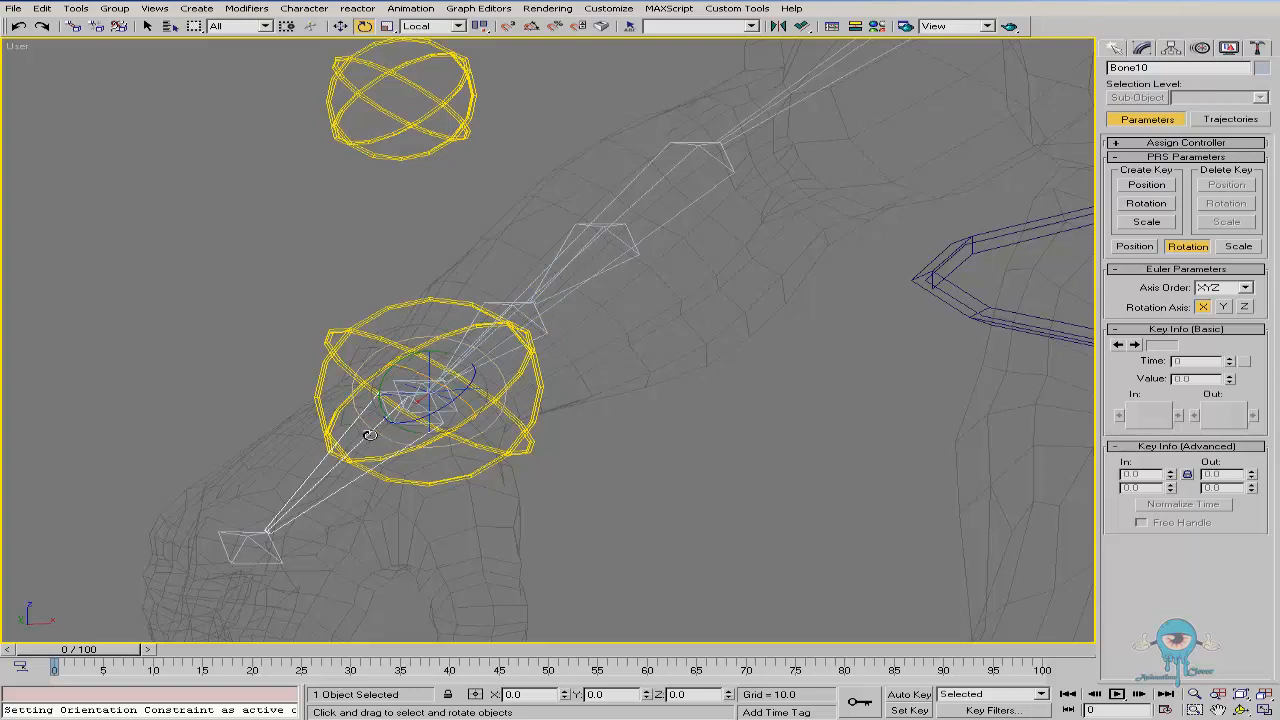
pyautogui.click(474, 388)
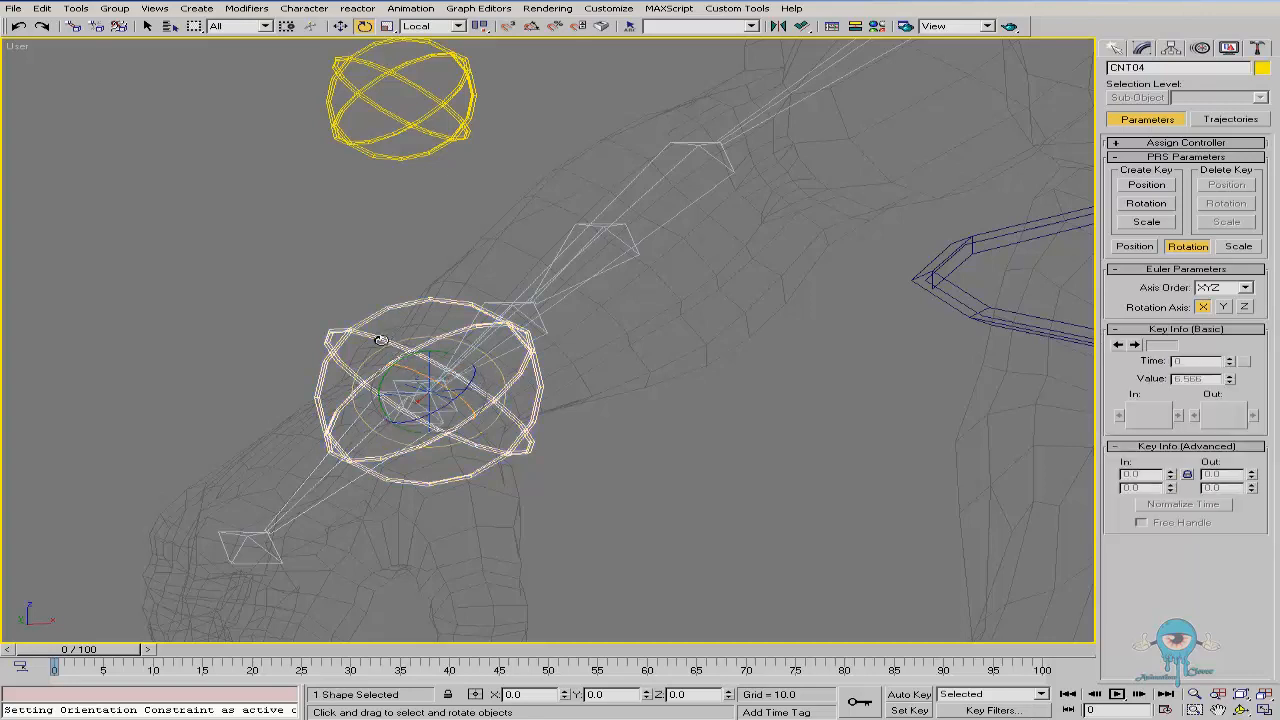
pyautogui.moveTo(503, 391); pyautogui.dragTo(376, 355, button='middle')
pyautogui.scroll(-3, 376, 355)
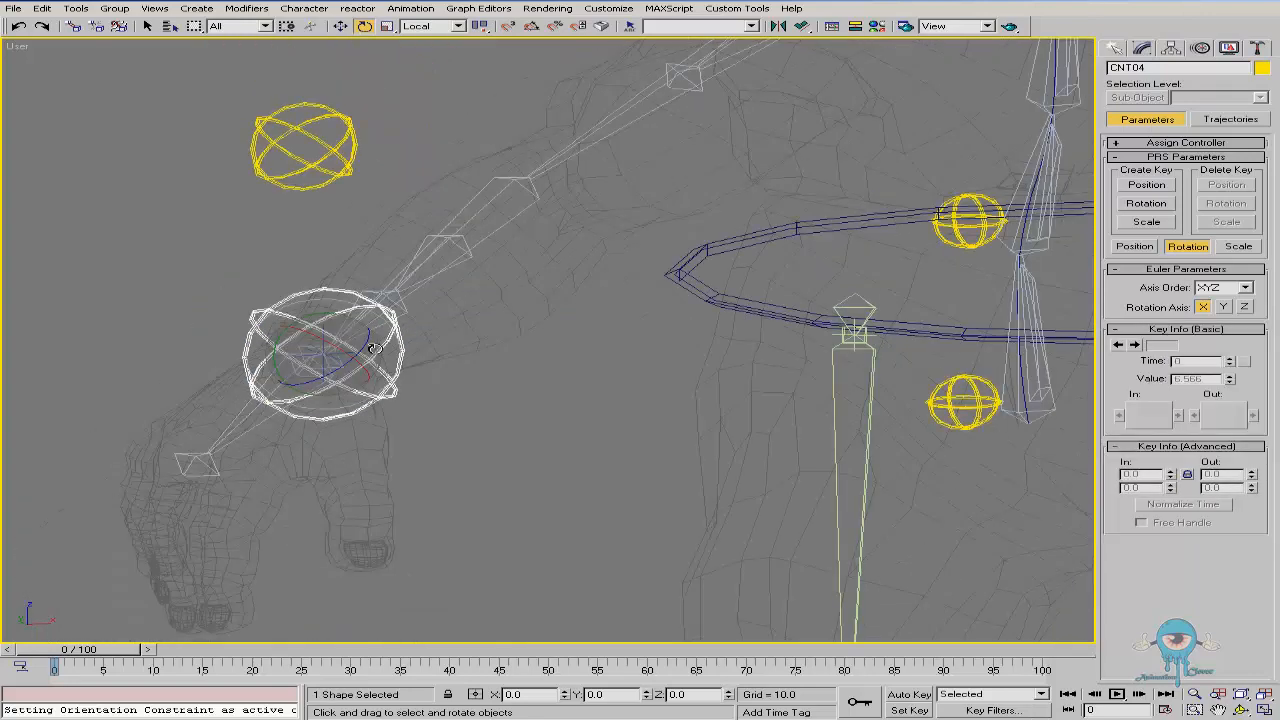
pyautogui.click(713, 299)
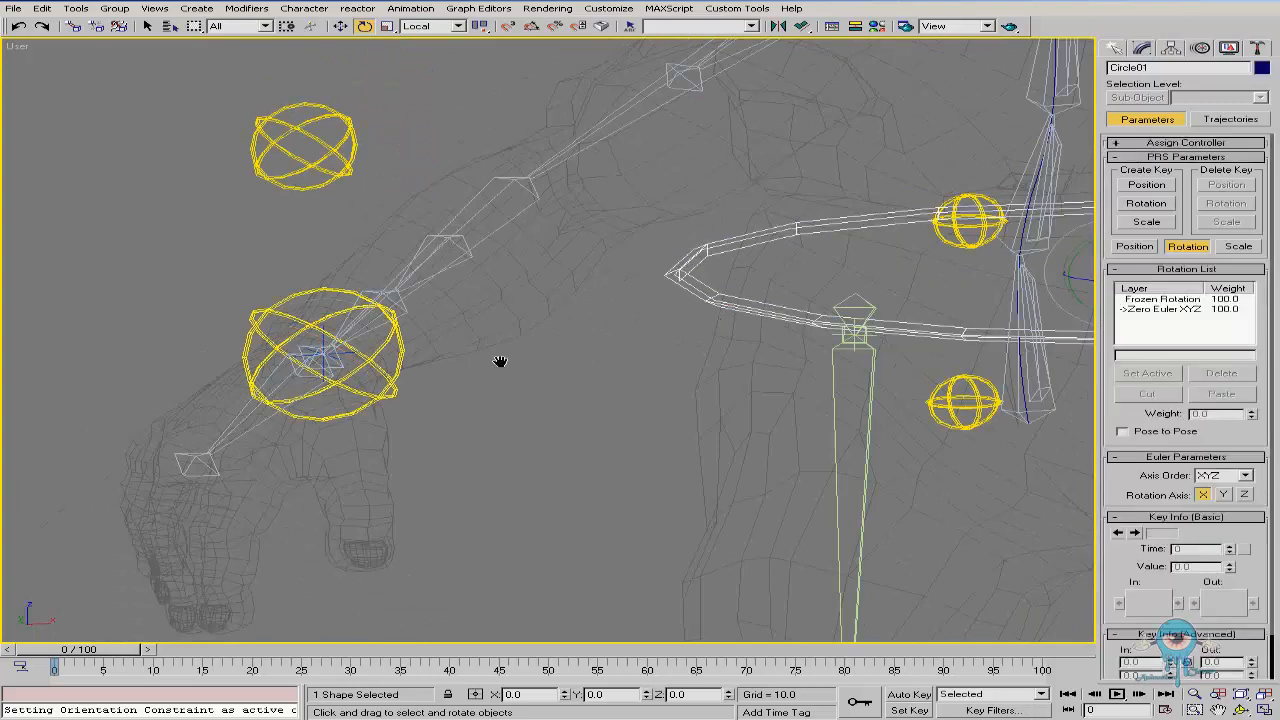
pyautogui.moveTo(500, 363); pyautogui.dragTo(438, 367, button='middle')
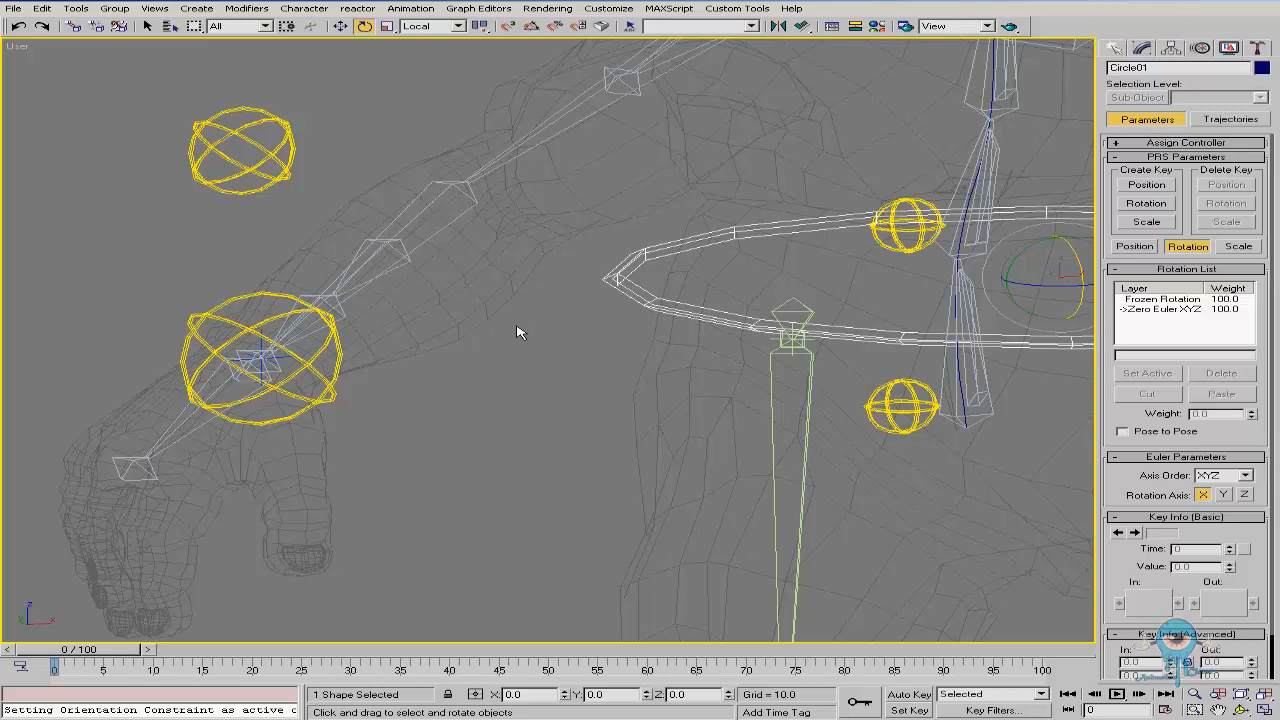
pyautogui.click(330, 387)
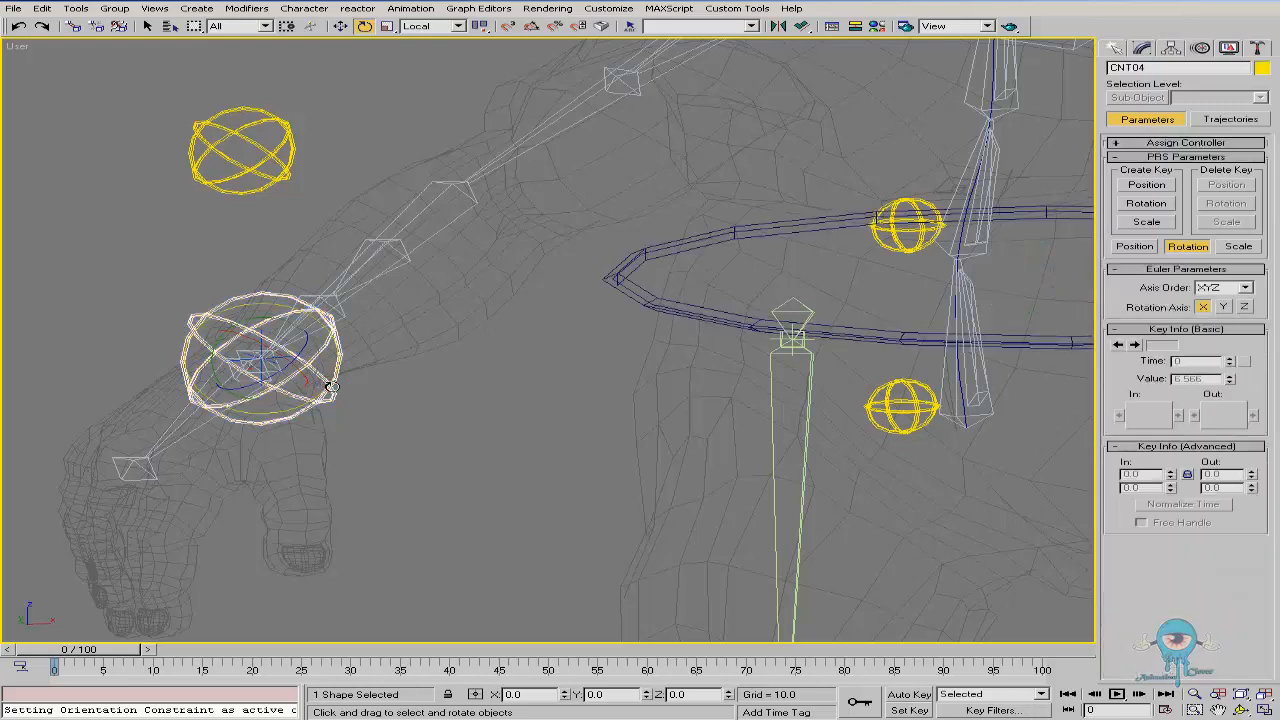
pyautogui.keyDown('alt'); pyautogui.moveTo(460, 406); pyautogui.dragTo(460, 334, button='middle'); pyautogui.keyUp('alt')
pyautogui.scroll(-3, 460, 326)
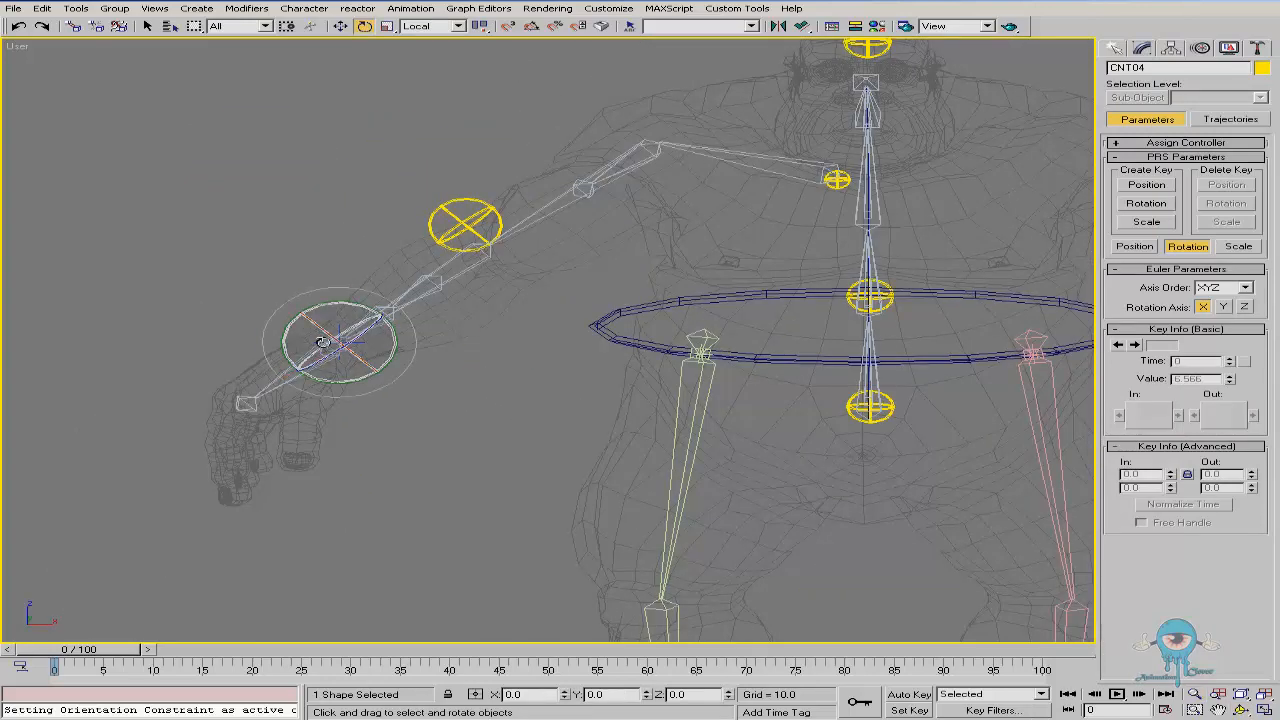
pyautogui.click(618, 338)
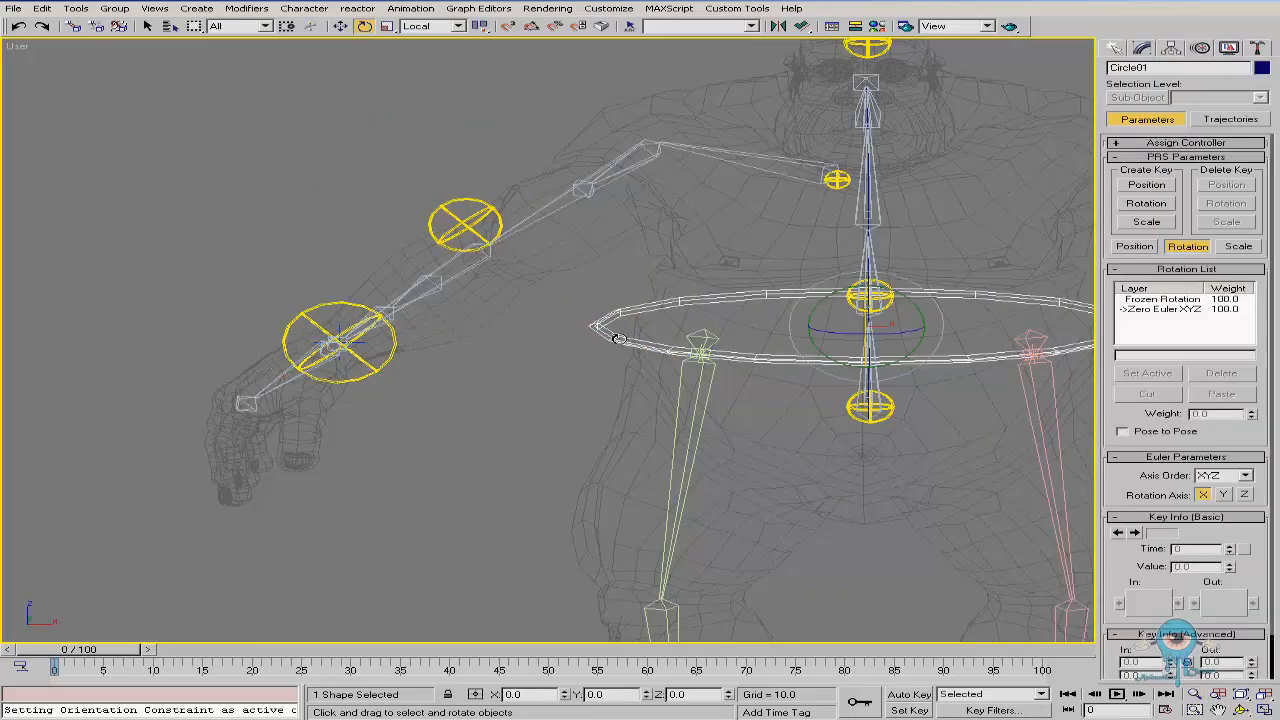
pyautogui.click(398, 352)
pyautogui.click(622, 342)
pyautogui.click(336, 345)
pyautogui.scroll(5, 338, 345)
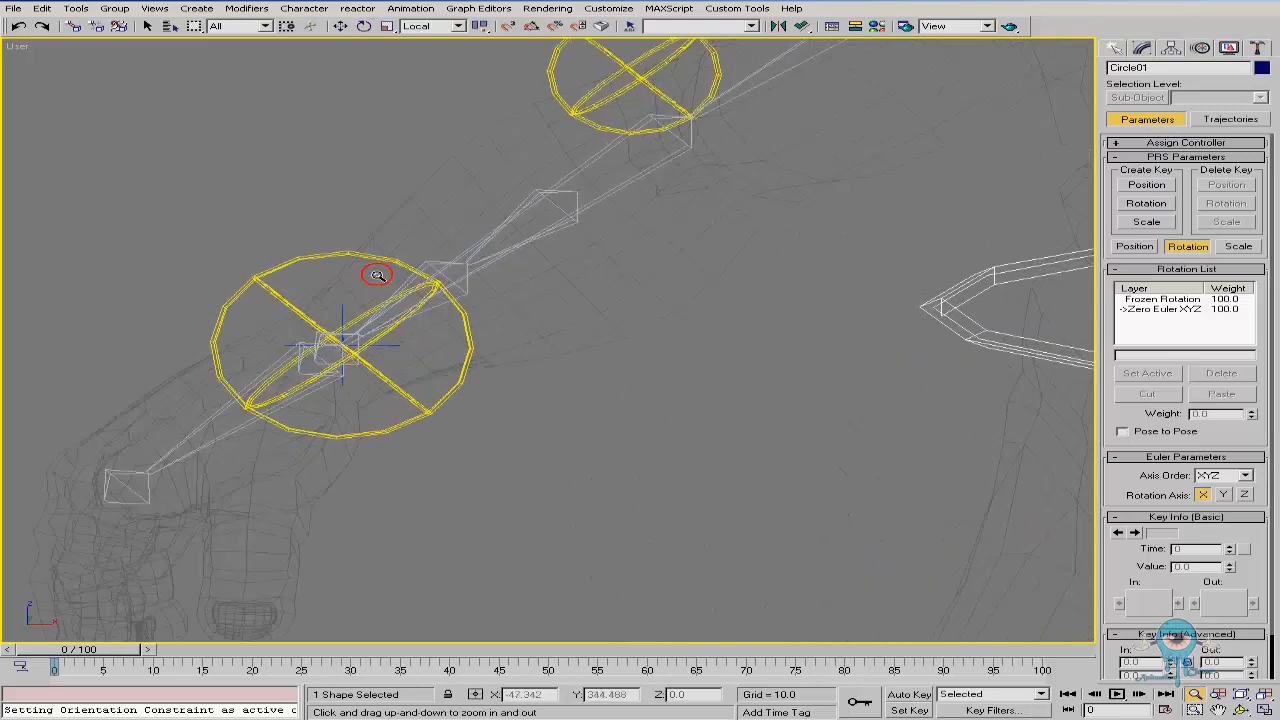
pyautogui.click(473, 347)
pyautogui.keyDown('alt'); pyautogui.moveTo(508, 369); pyautogui.dragTo(486, 366, button='middle'); pyautogui.keyUp('alt')
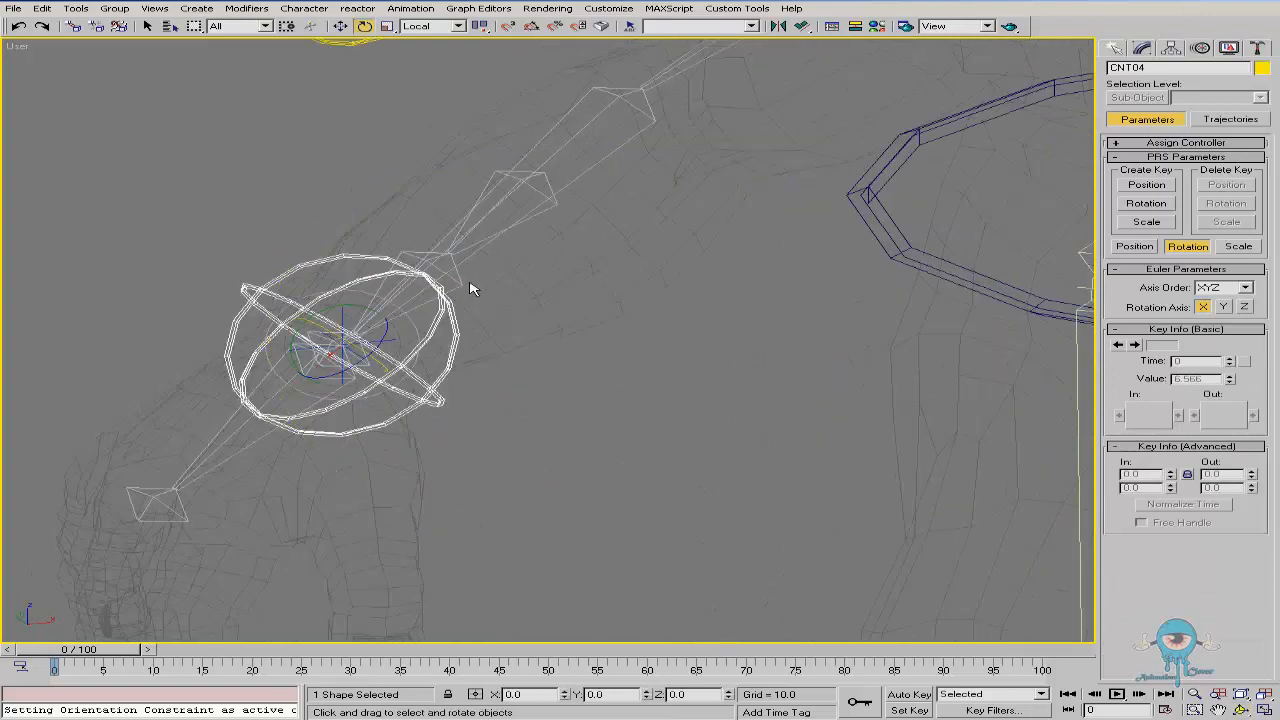
pyautogui.click(273, 395)
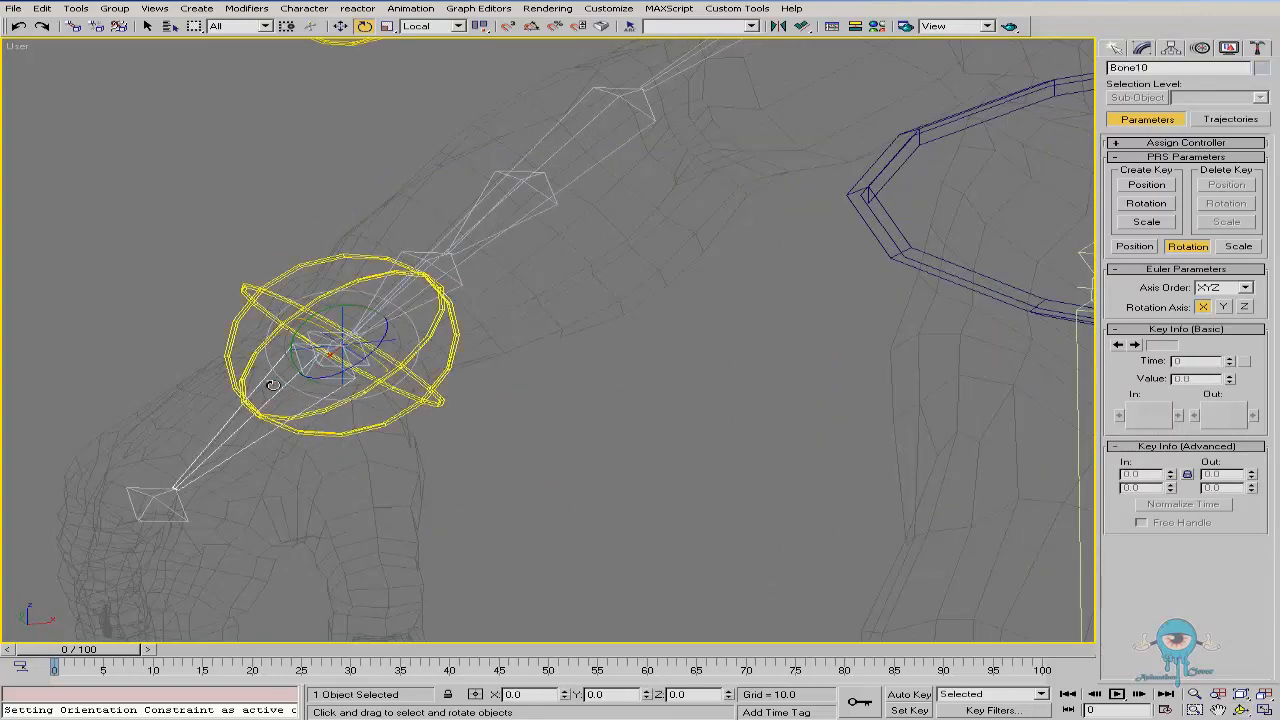
pyautogui.moveTo(314, 378); pyautogui.dragTo(231, 425, button='middle')
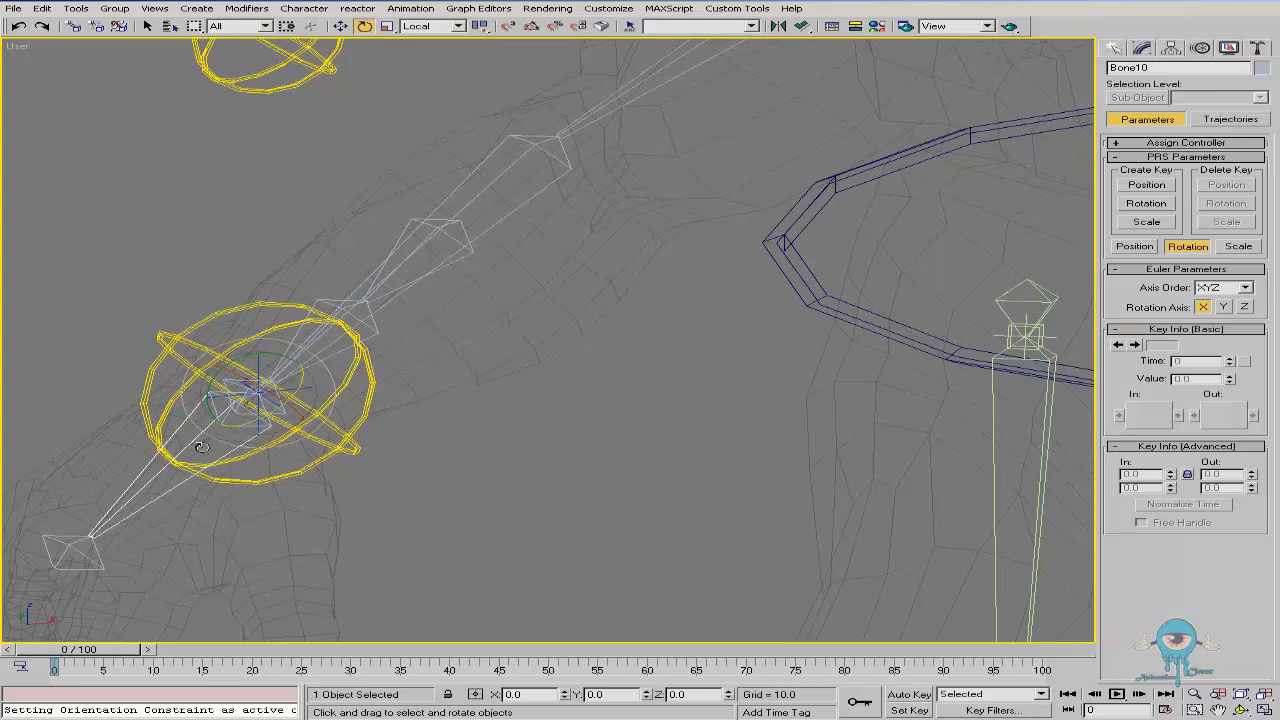
# Apply a LookAt Constraint to the forearm bone Bone36, with Bone08 as its target.
pyautogui.click(375, 331)
pyautogui.keyDown('alt'); pyautogui.moveTo(463, 360); pyautogui.dragTo(449, 351, button='middle'); pyautogui.keyUp('alt')
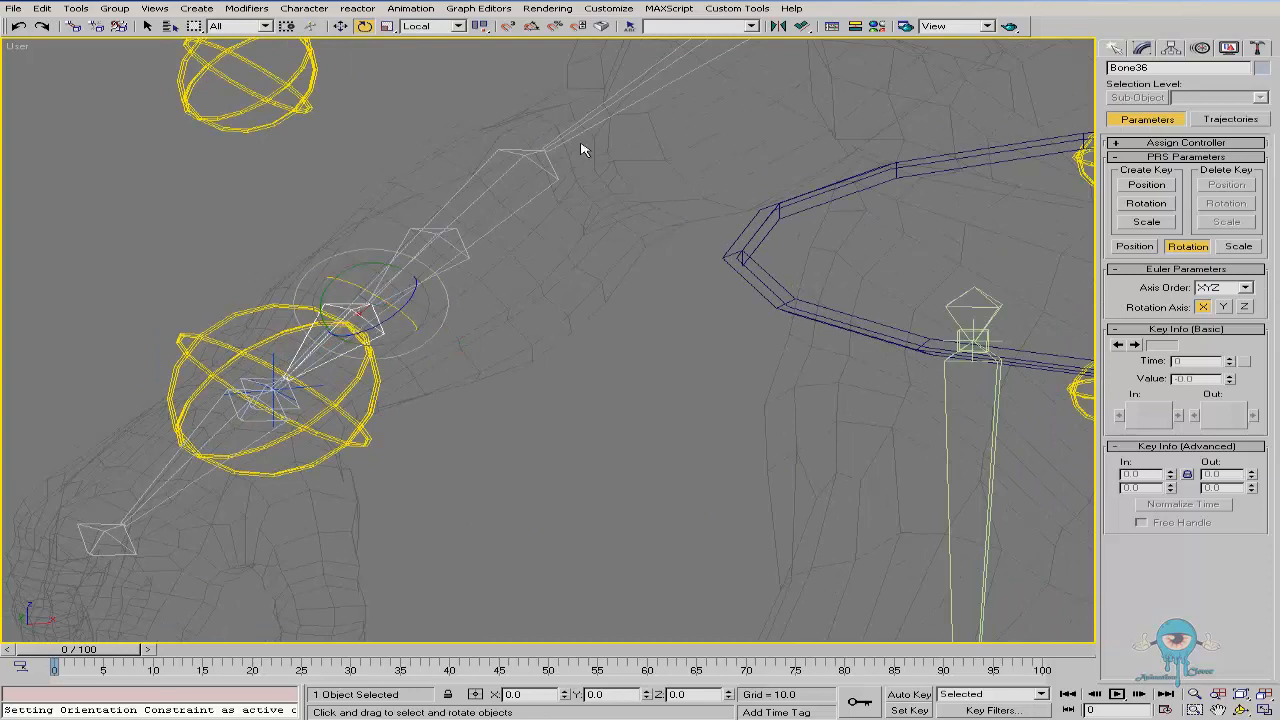
pyautogui.click(411, 8)
pyautogui.moveTo(430, 41)
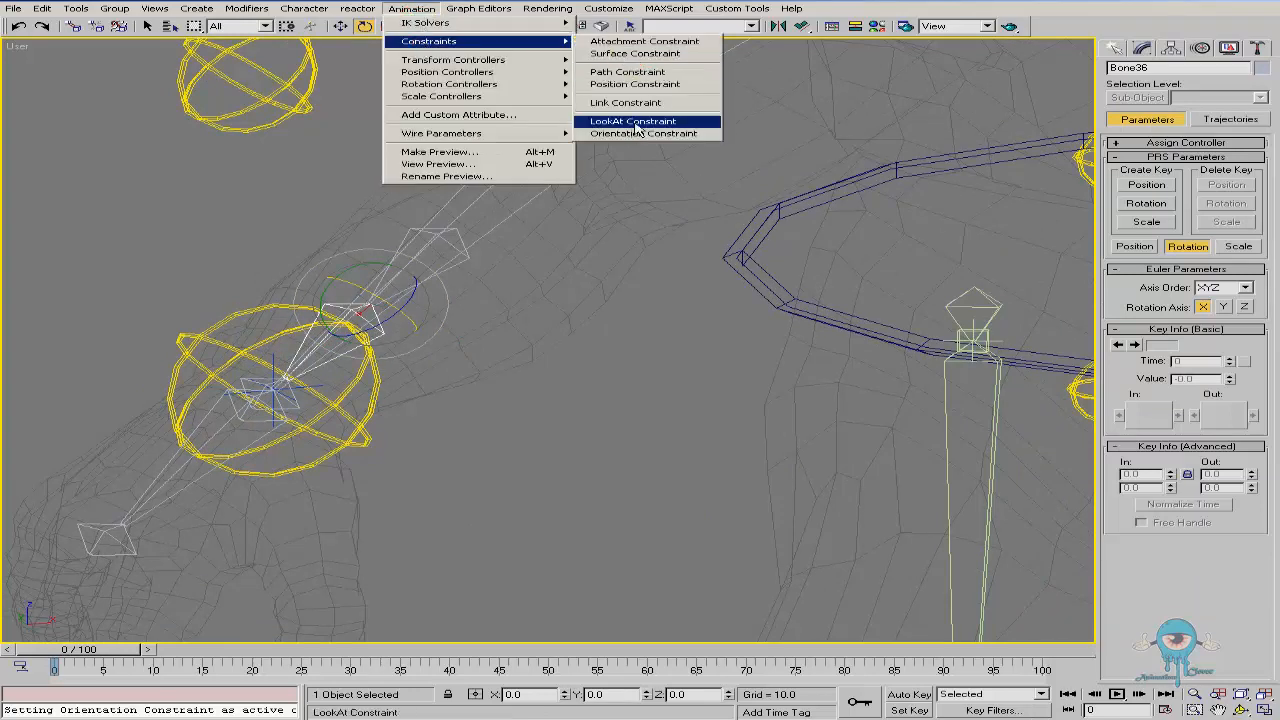
pyautogui.click(633, 121)
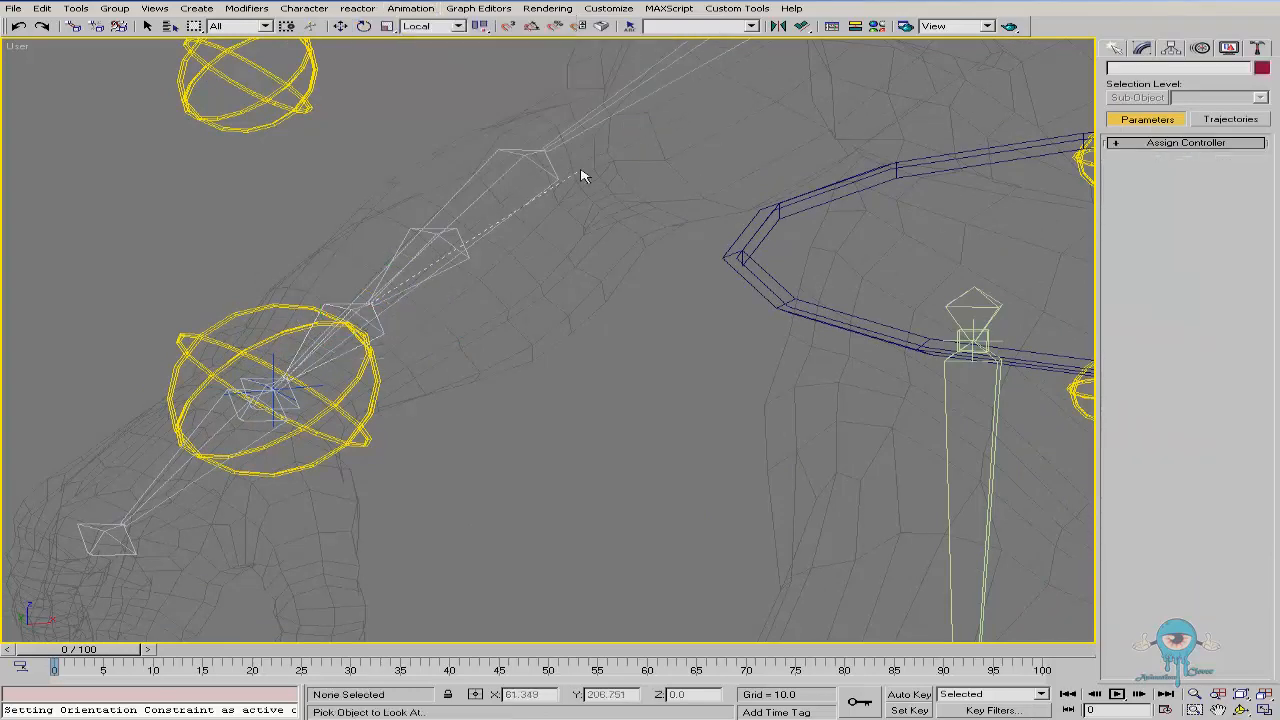
pyautogui.click(487, 190)
# Flip the X LookAt axis in Bone36's LookAt Constraint.
pyautogui.moveTo(573, 227)
pyautogui.mouseDown(button='middle')
pyautogui.moveTo(611, 201)
pyautogui.moveTo(568, 236)
pyautogui.mouseUp(button='middle')
pyautogui.scroll(-3, 600, 210)
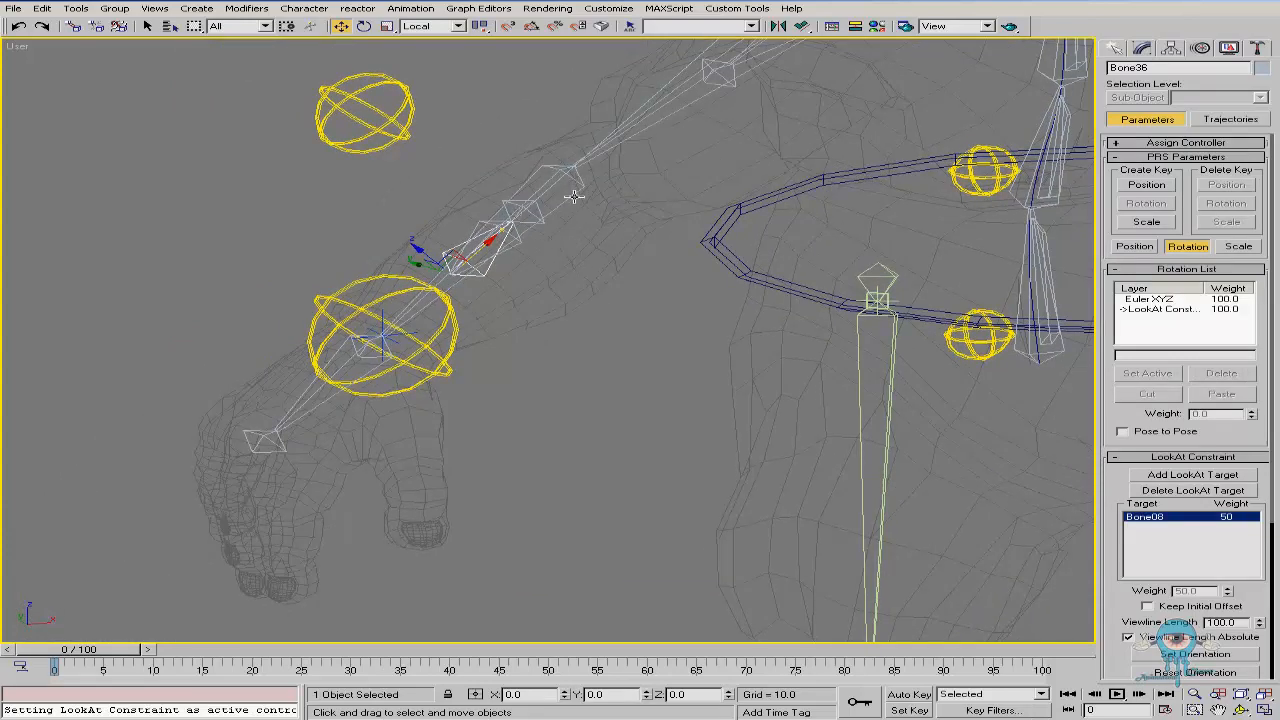
pyautogui.moveTo(1110, 478); pyautogui.dragTo(1116, 205)
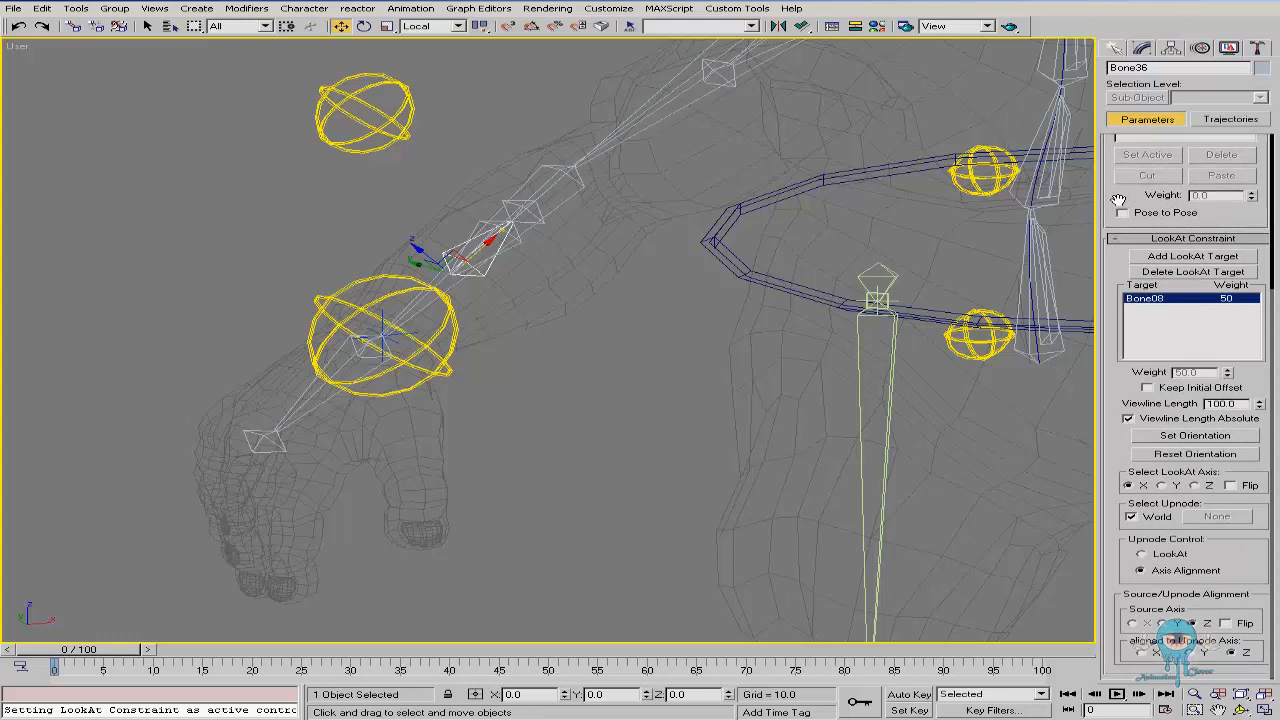
pyautogui.click(1230, 485)
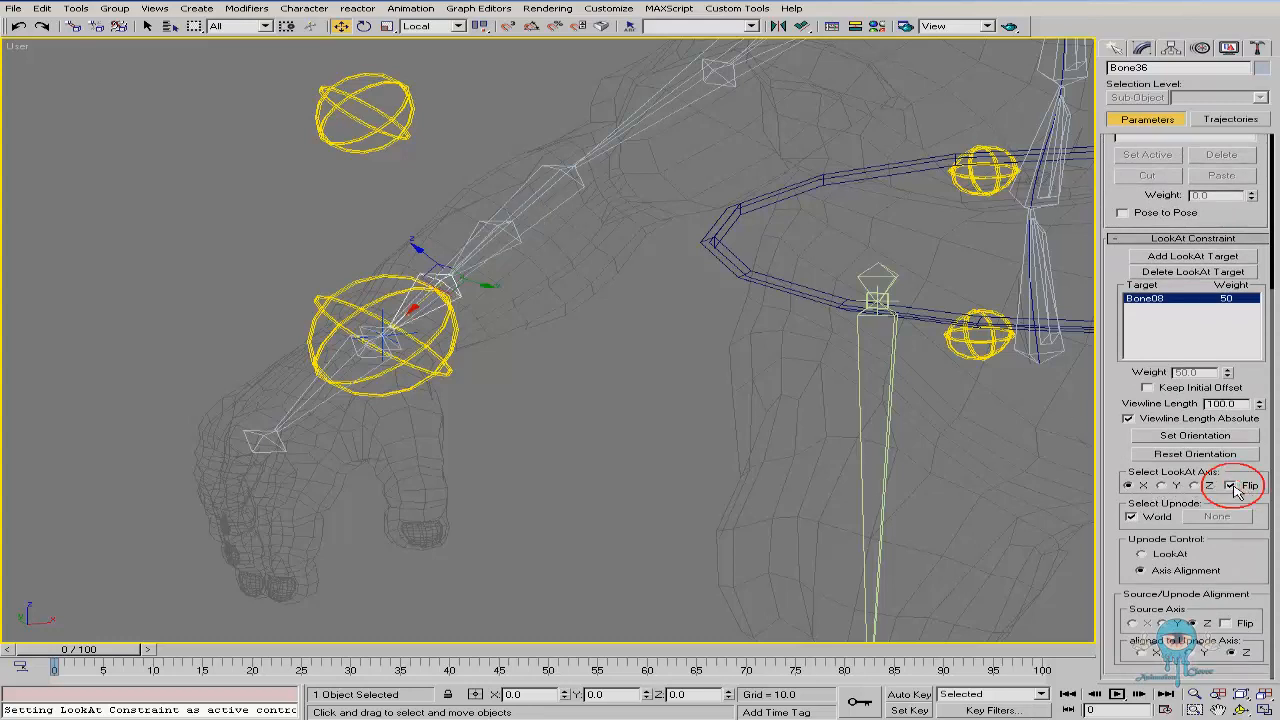
# Turn off the World upnode in Bone36's LookAt Constraint and pick the hand bone Bone10 as its upnode.
pyautogui.scroll(4, 410, 297)
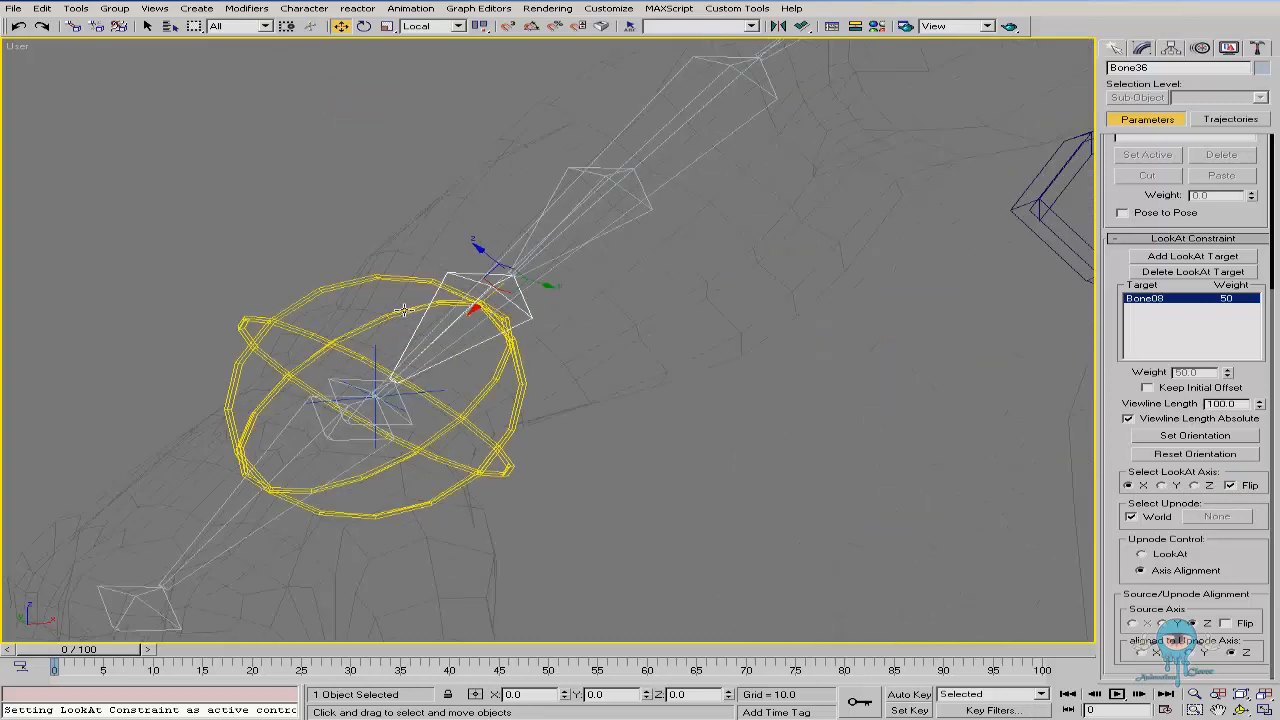
pyautogui.moveTo(486, 311)
pyautogui.mouseDown(button='middle')
pyautogui.moveTo(465, 305)
pyautogui.moveTo(492, 295)
pyautogui.mouseUp(button='middle')
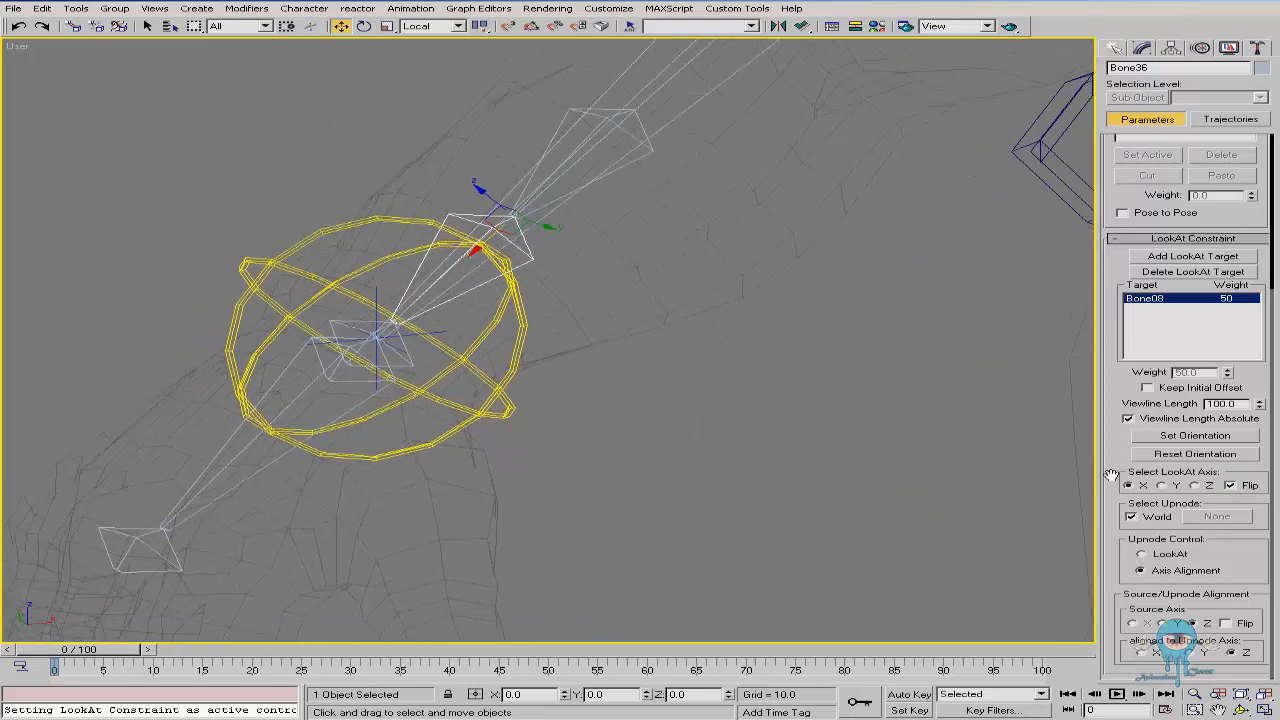
pyautogui.click(1146, 519)
pyautogui.click(1217, 517)
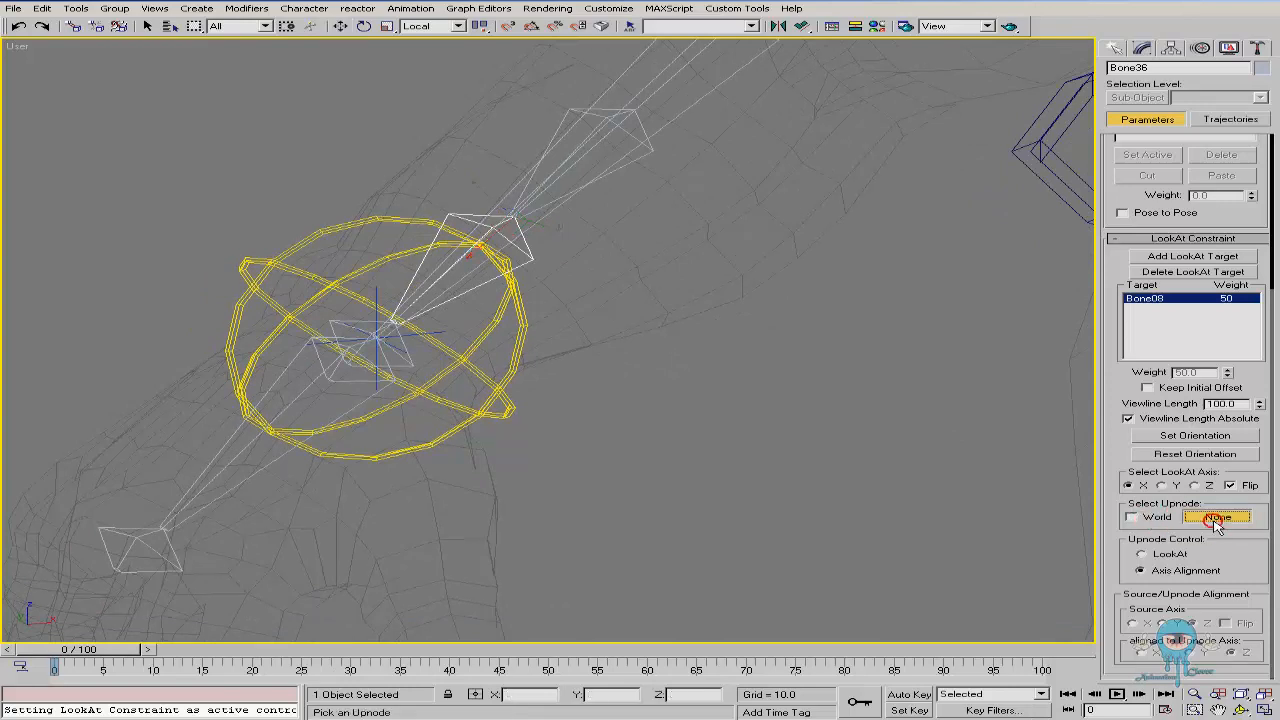
pyautogui.click(309, 385)
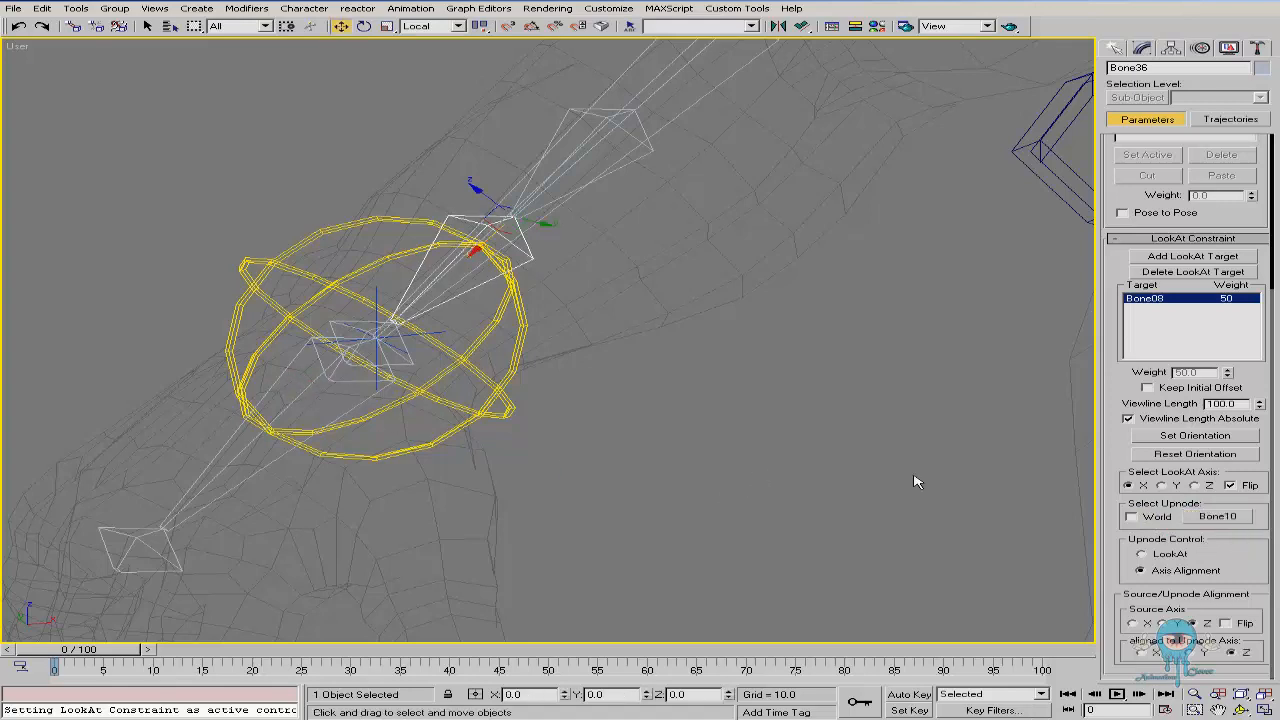
# Test Bone36's LookAt setup by rotating the wrist control CNT04, then cancel the rotation.
pyautogui.rightClick(755, 420)
pyautogui.click(788, 450)
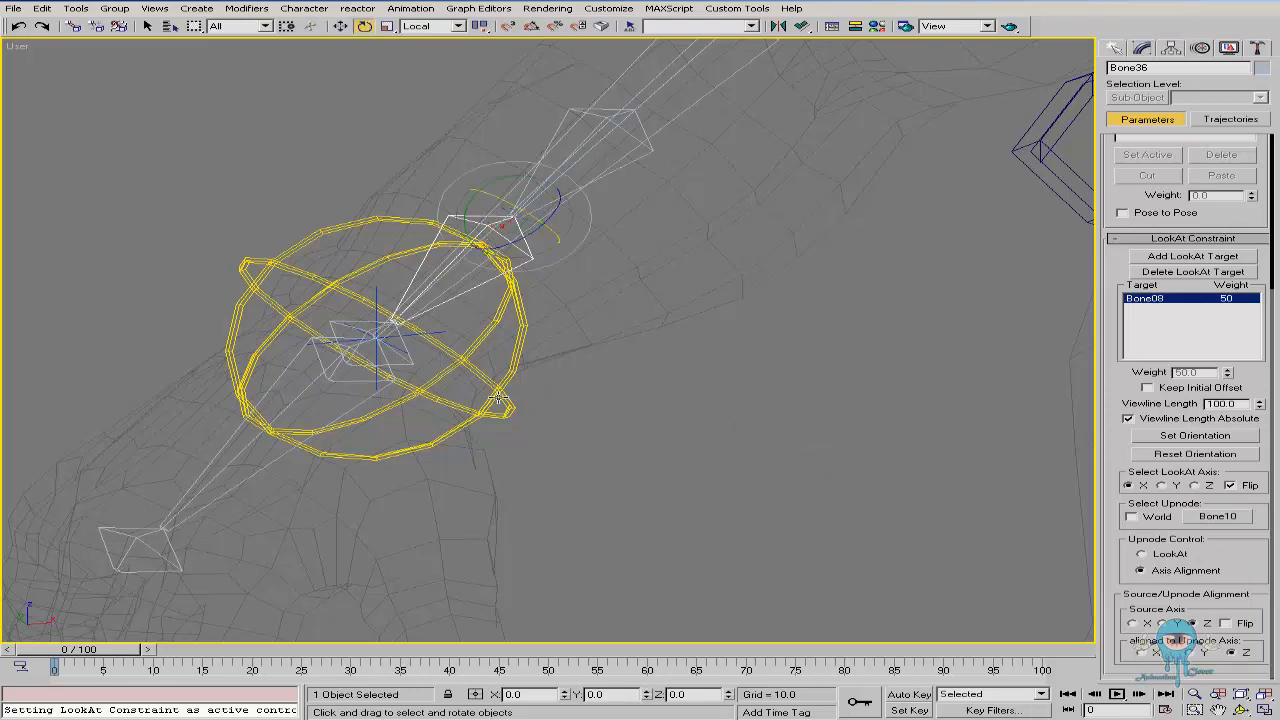
pyautogui.click(500, 398)
pyautogui.moveTo(381, 329); pyautogui.dragTo(449, 368)
pyautogui.rightClick(449, 368)
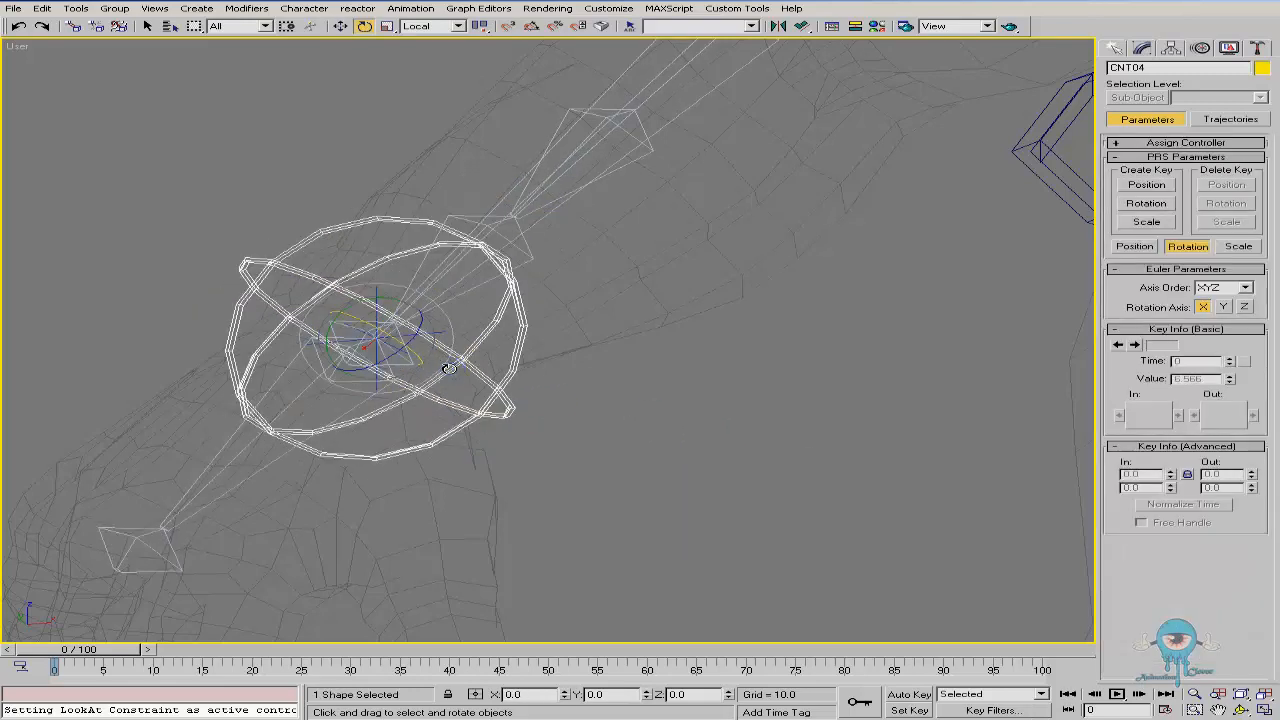
# Review the forearm bone Bone36 and its LookAt target Bone08 by selecting each bone in turn.
pyautogui.click(523, 262)
pyautogui.moveTo(583, 251); pyautogui.dragTo(462, 311, button='middle')
pyautogui.scroll(-2, 456, 312)
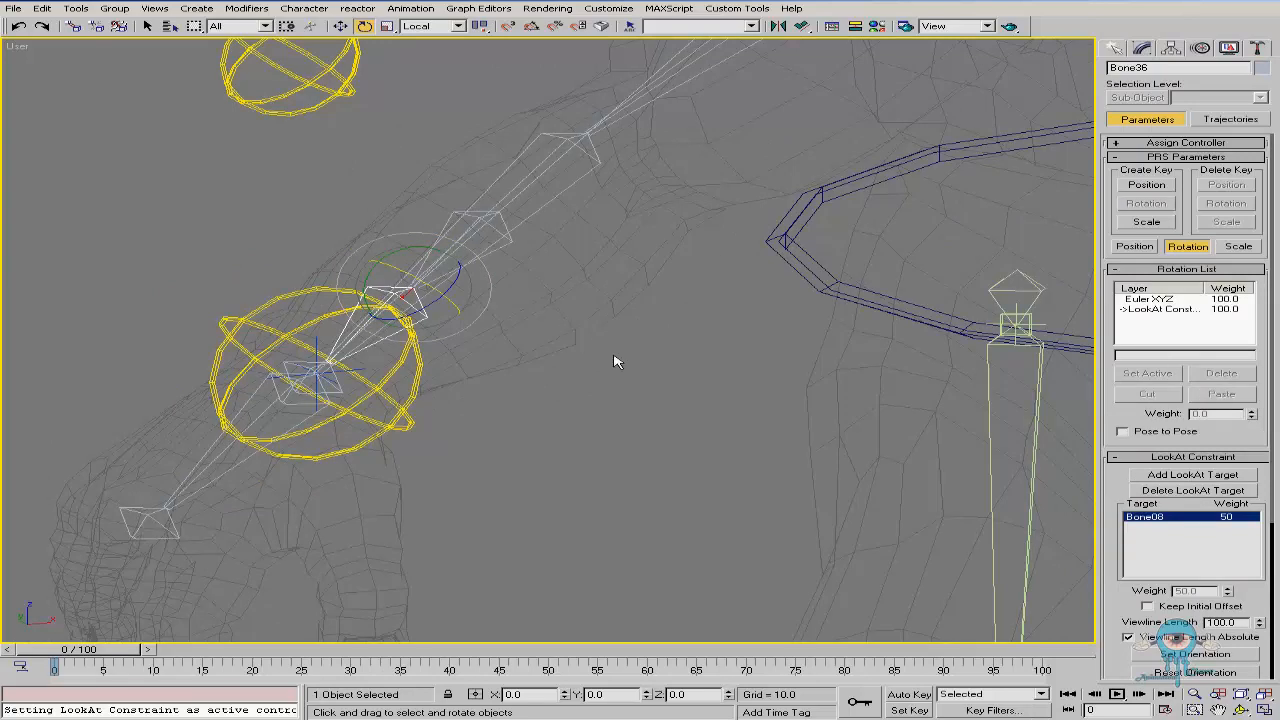
pyautogui.click(540, 200)
pyautogui.click(410, 318)
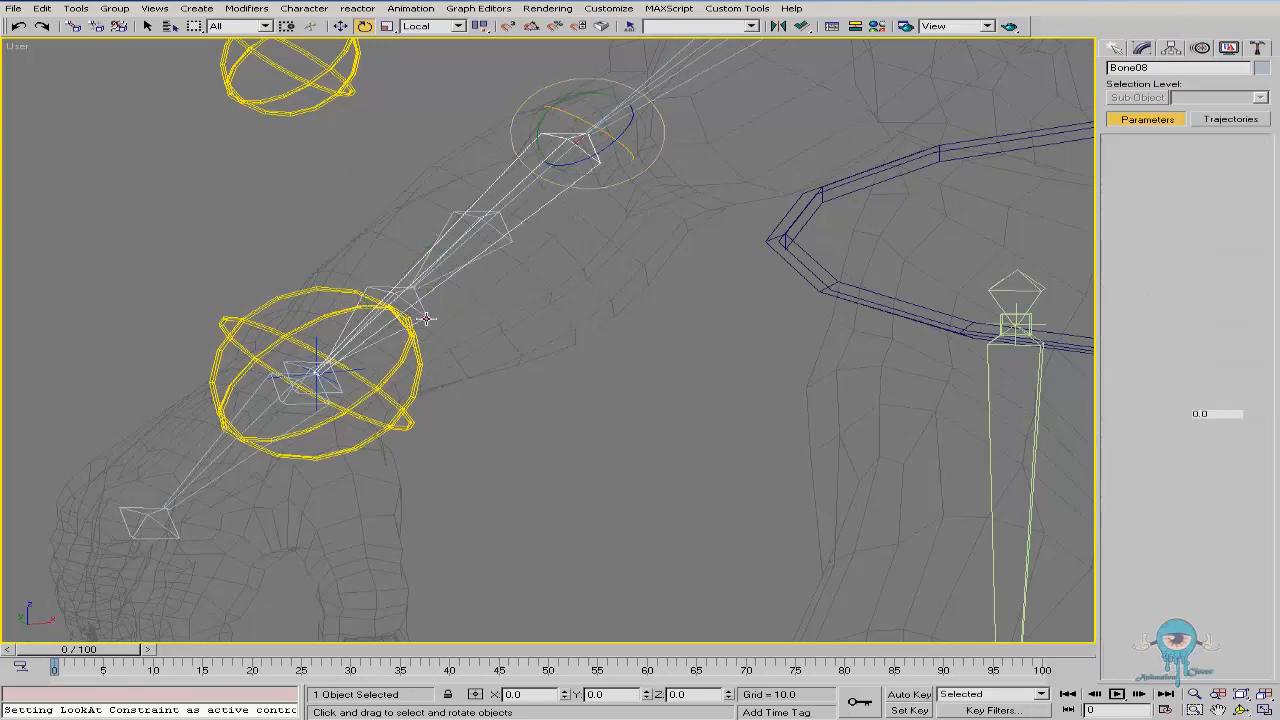
pyautogui.click(548, 210)
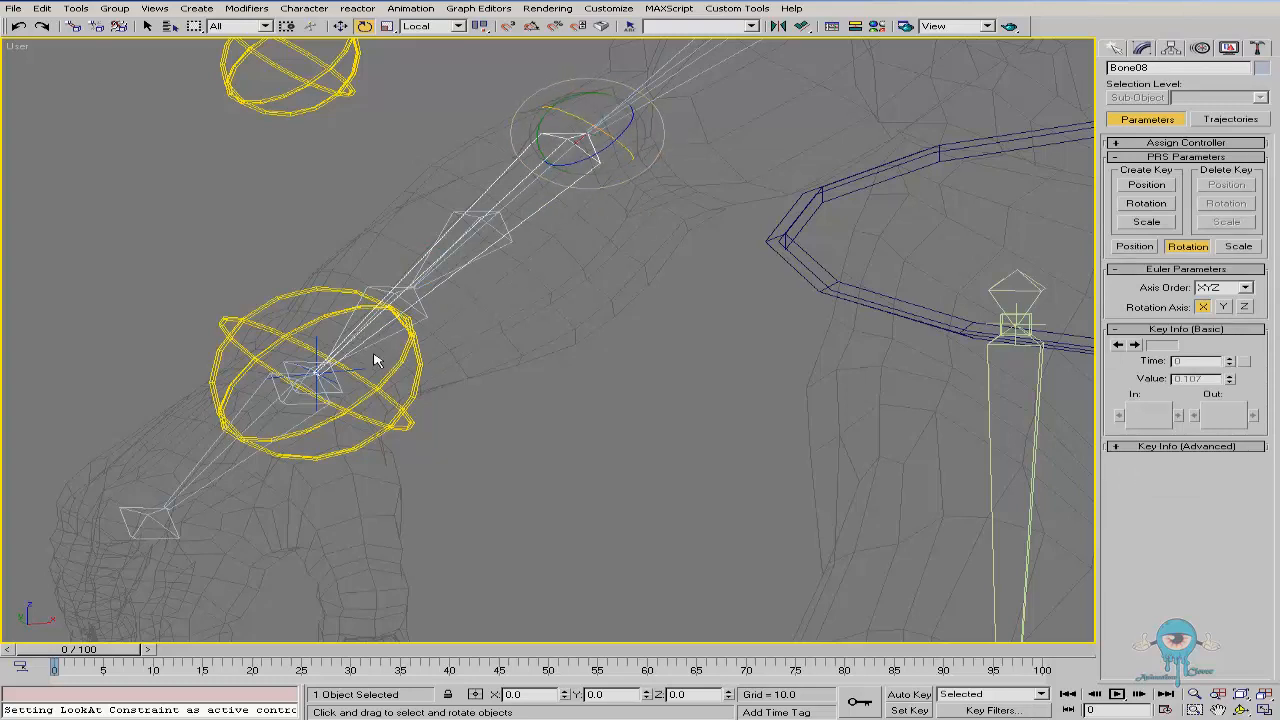
pyautogui.click(407, 316)
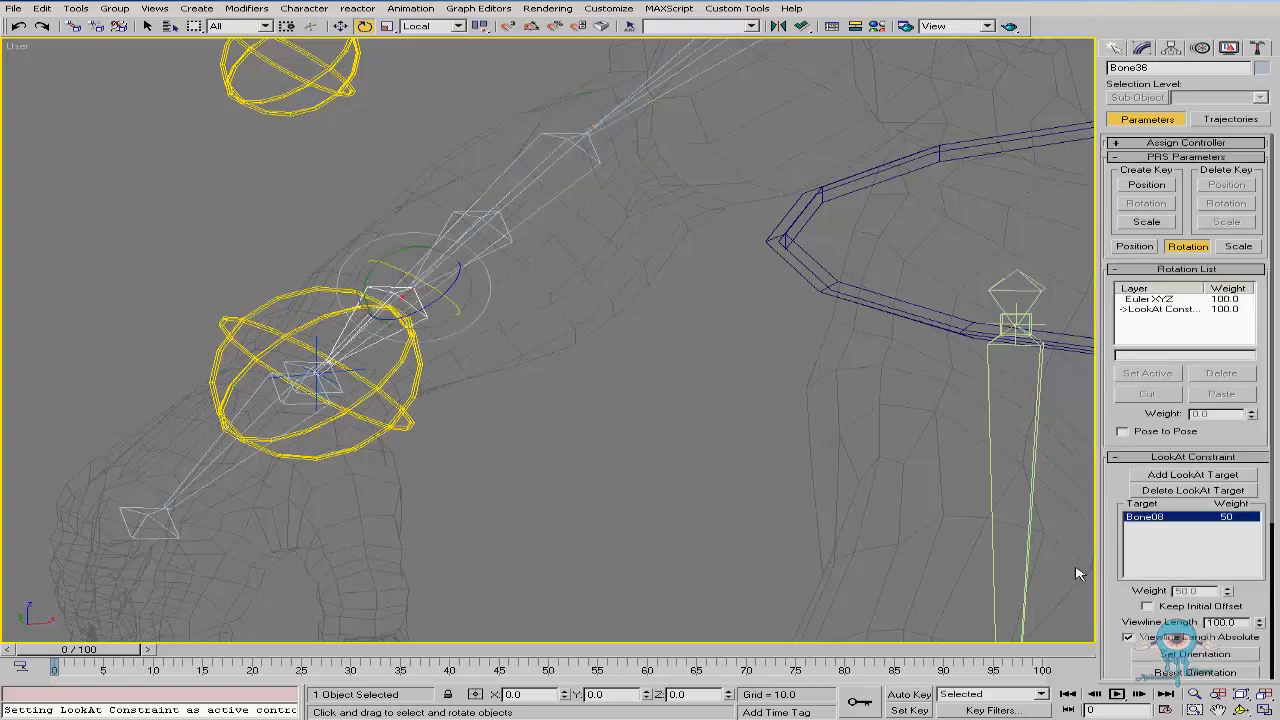
# Test Bone36's LookAt Constraint by rotating CNT04 in wireframe and shaded display, then cancel the rotation.
pyautogui.click(340, 417)
pyautogui.moveTo(325, 368); pyautogui.dragTo(427, 430)
pyautogui.moveTo(271, 337); pyautogui.dragTo(330, 373)
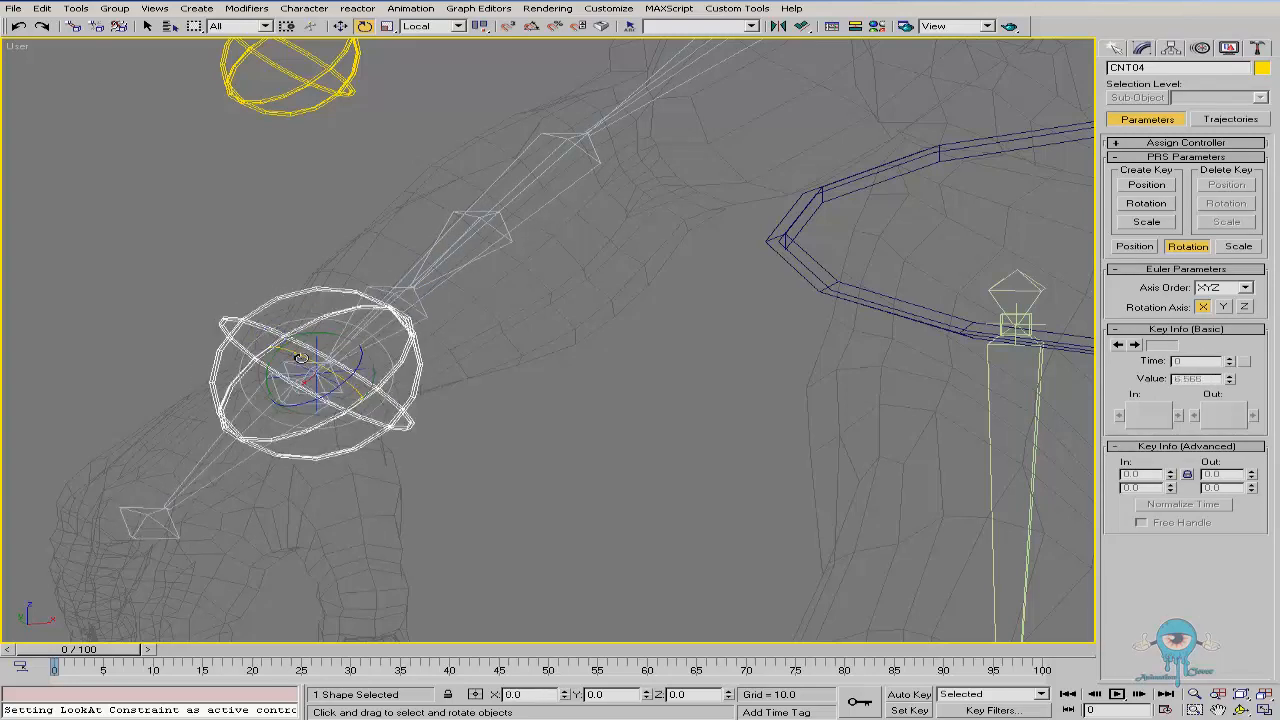
pyautogui.press('F3')
pyautogui.keyDown('alt'); pyautogui.moveTo(443, 383); pyautogui.dragTo(510, 330, button='middle'); pyautogui.keyUp('alt')
pyautogui.moveTo(230, 330)
pyautogui.mouseDown()
pyautogui.moveTo(209, 314)
pyautogui.moveTo(266, 340)
pyautogui.mouseUp()
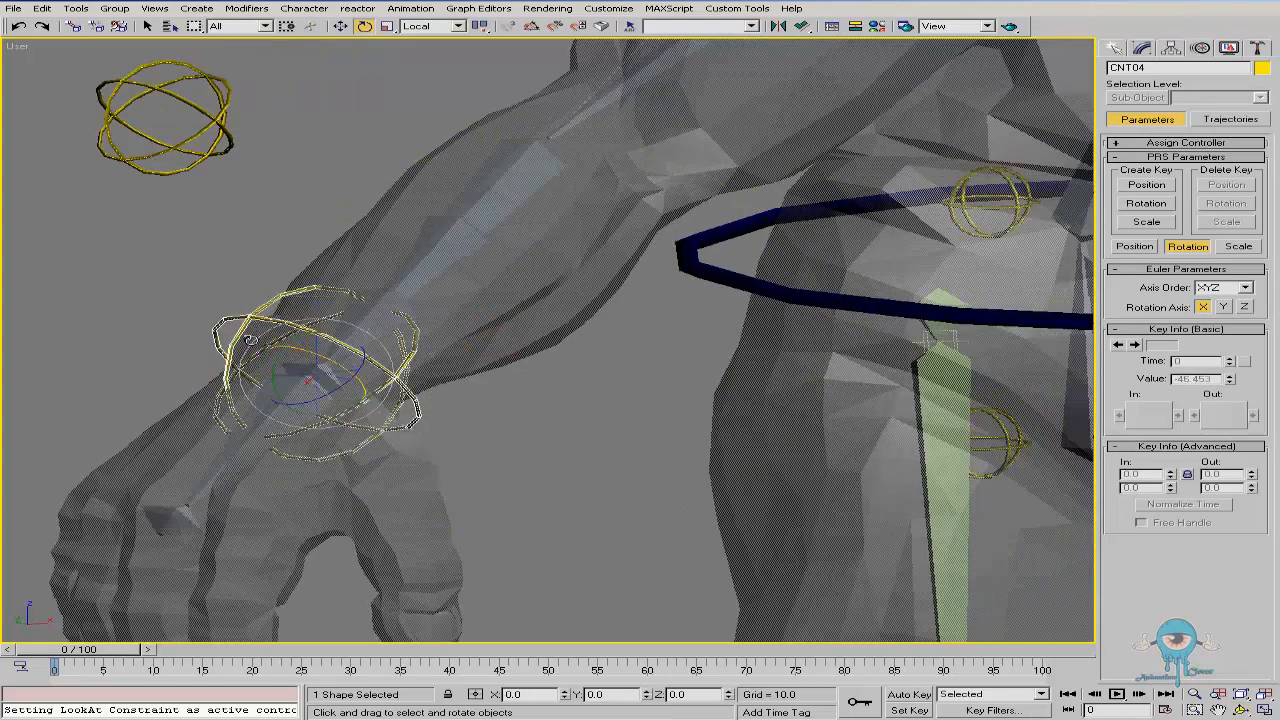
pyautogui.moveTo(420, 420)
pyautogui.keyDown('ctrl'); pyautogui.keyDown('alt'); pyautogui.mouseDown(button='middle')
pyautogui.moveTo(420, 374)
pyautogui.moveTo(381, 375)
pyautogui.mouseUp(button='middle'); pyautogui.keyUp('alt'); pyautogui.keyUp('ctrl')
pyautogui.press('F3')
pyautogui.press('e')
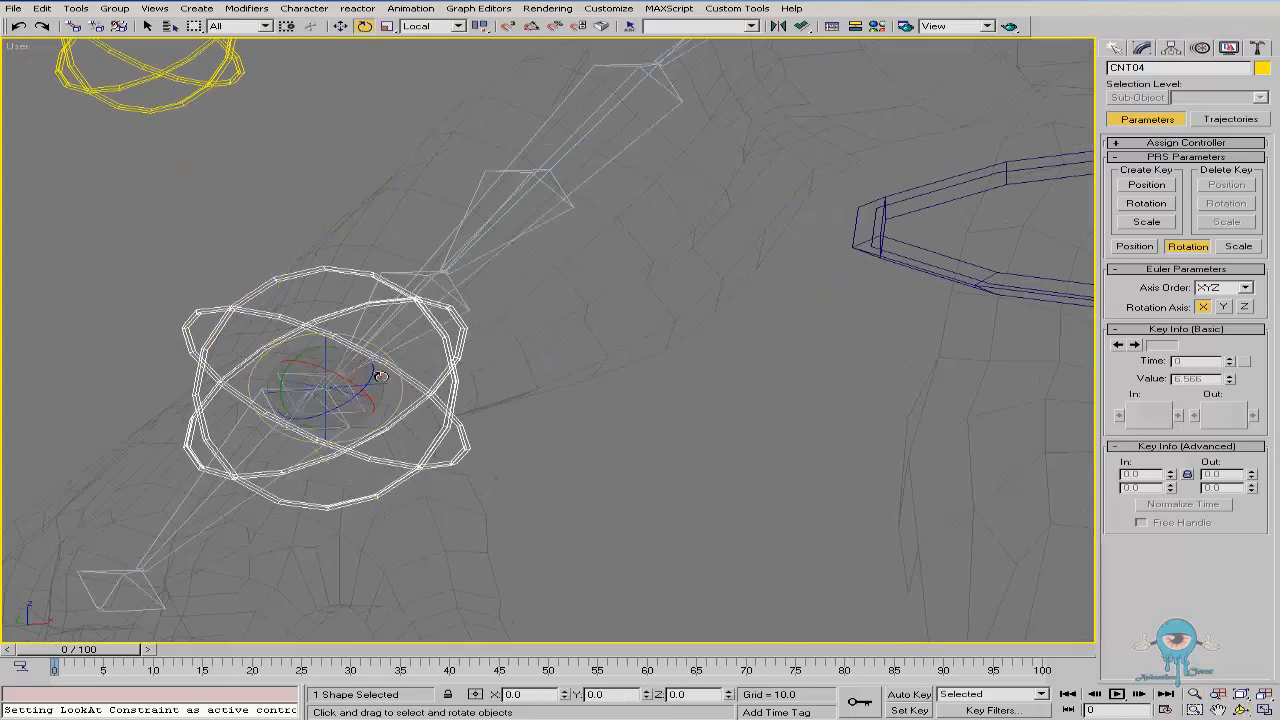
pyautogui.moveTo(342, 377); pyautogui.dragTo(491, 331)
pyautogui.rightClick(491, 331)
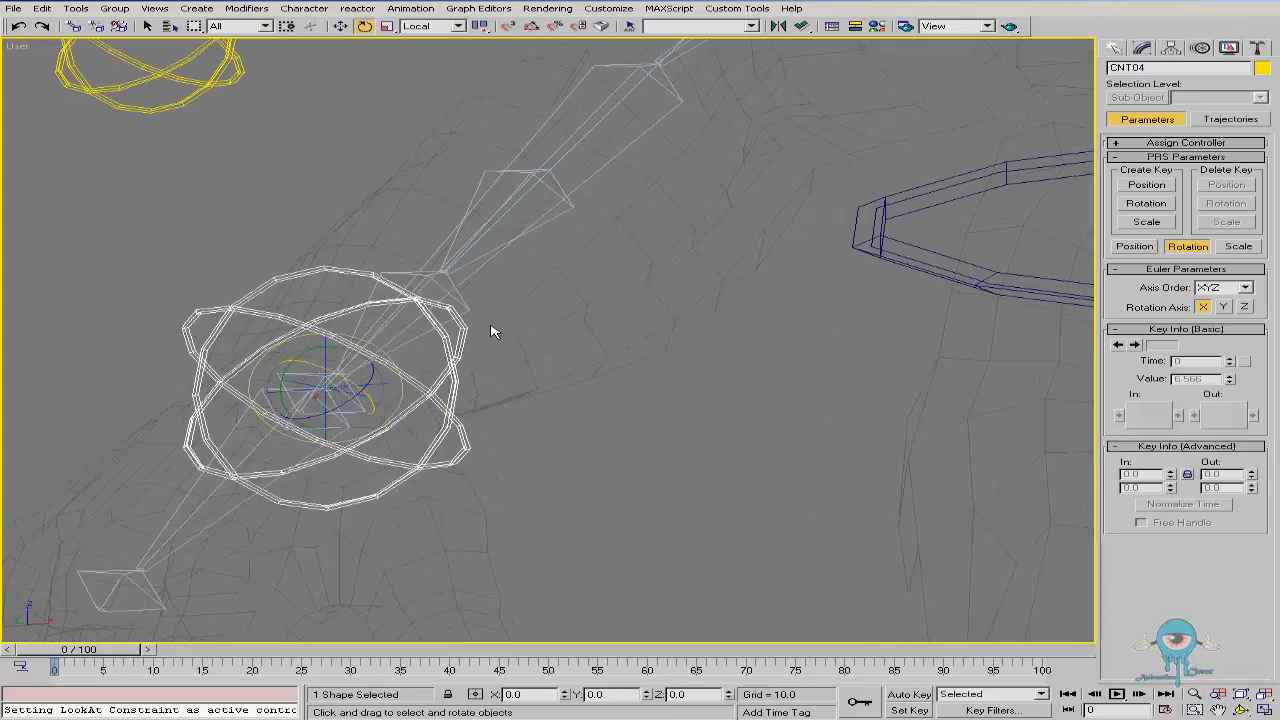
# Examine how the forearm bones Bone36, Bone34 and Bone08 relate to each other by selecting them one by one.
pyautogui.click(458, 302)
pyautogui.keyDown('alt'); pyautogui.moveTo(514, 351); pyautogui.dragTo(430, 378, button='middle'); pyautogui.keyUp('alt')
pyautogui.keyDown('ctrl'); pyautogui.keyDown('alt'); pyautogui.moveTo(477, 316); pyautogui.dragTo(494, 285, button='middle'); pyautogui.keyUp('alt'); pyautogui.keyUp('ctrl')
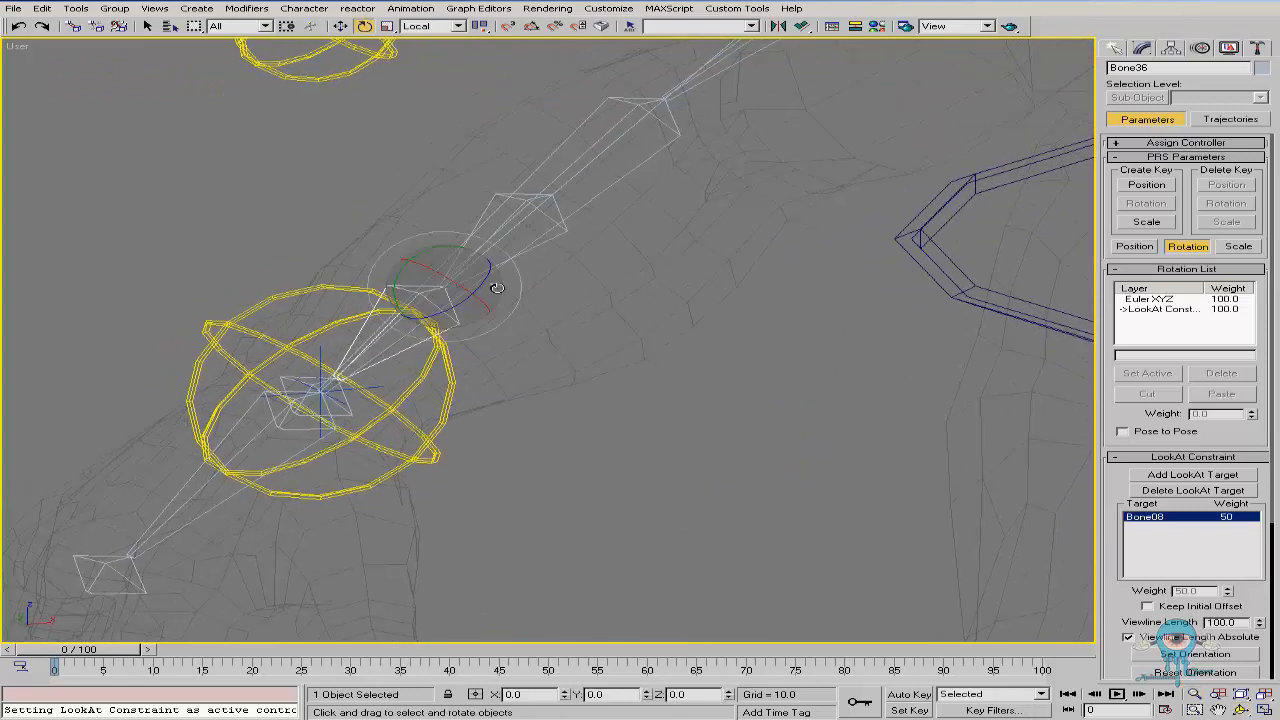
pyautogui.click(562, 228)
pyautogui.moveTo(562, 228); pyautogui.dragTo(522, 280, button='middle')
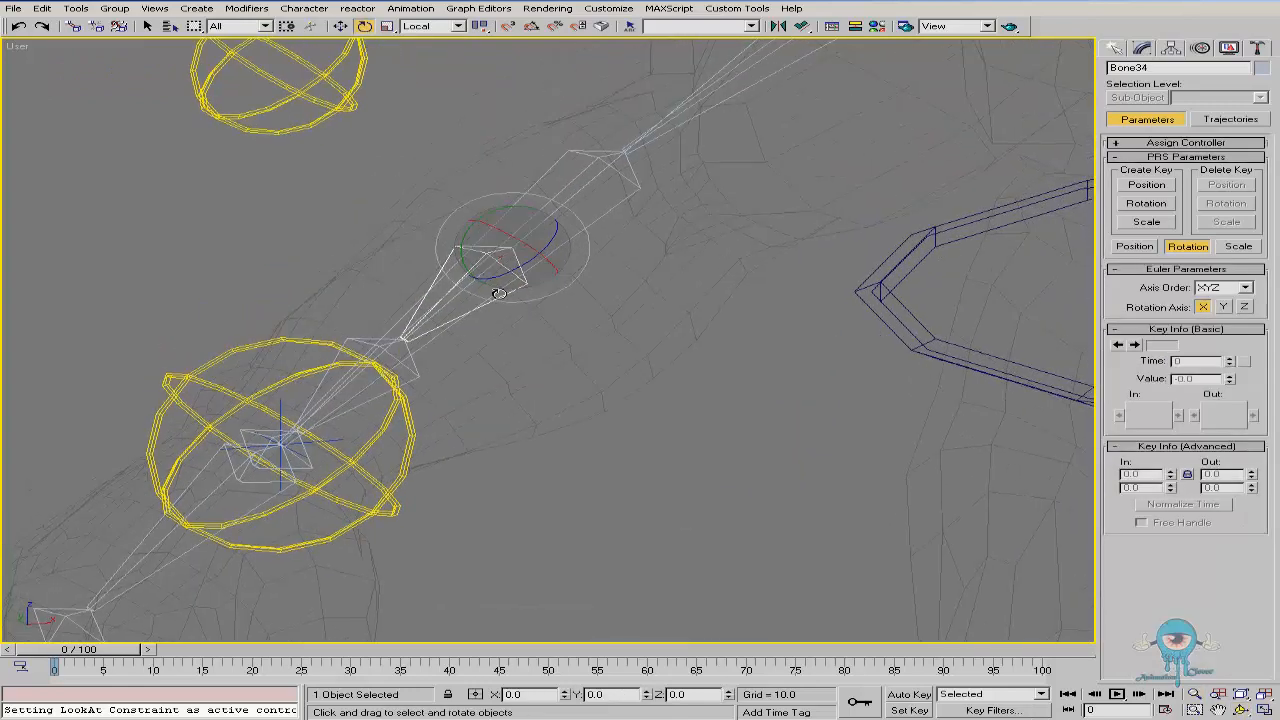
pyautogui.click(418, 374)
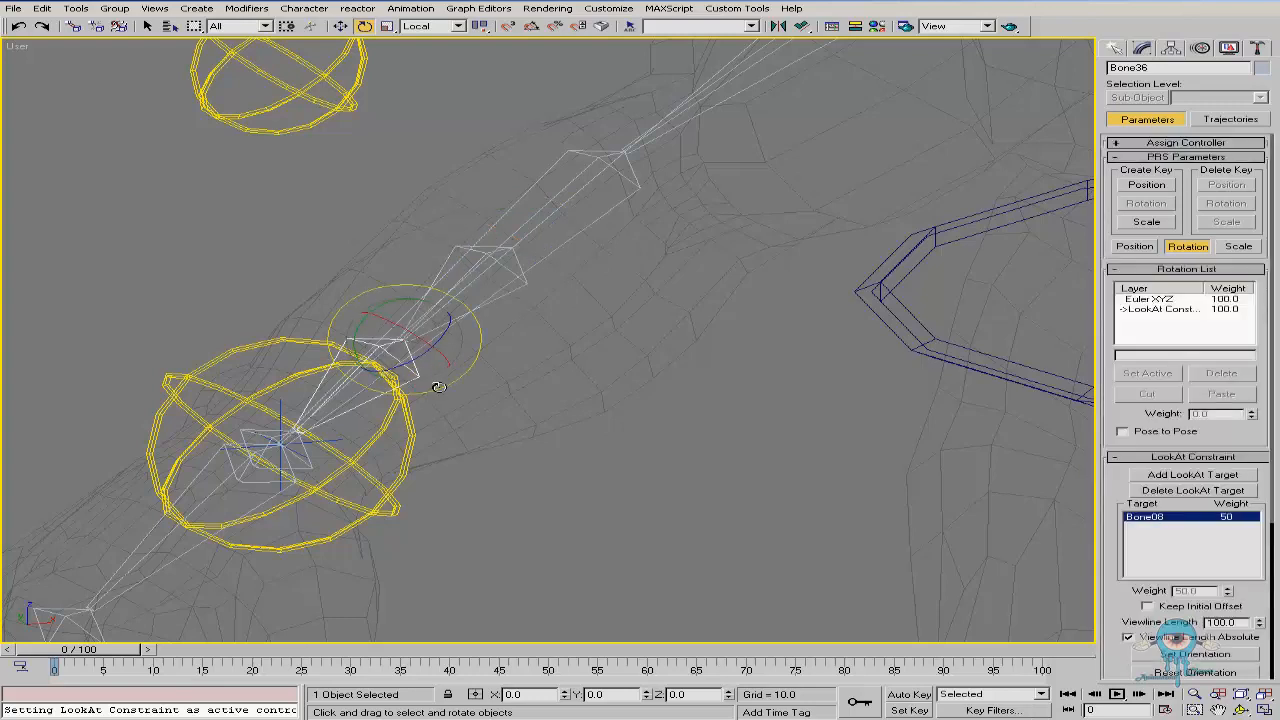
pyautogui.click(625, 276)
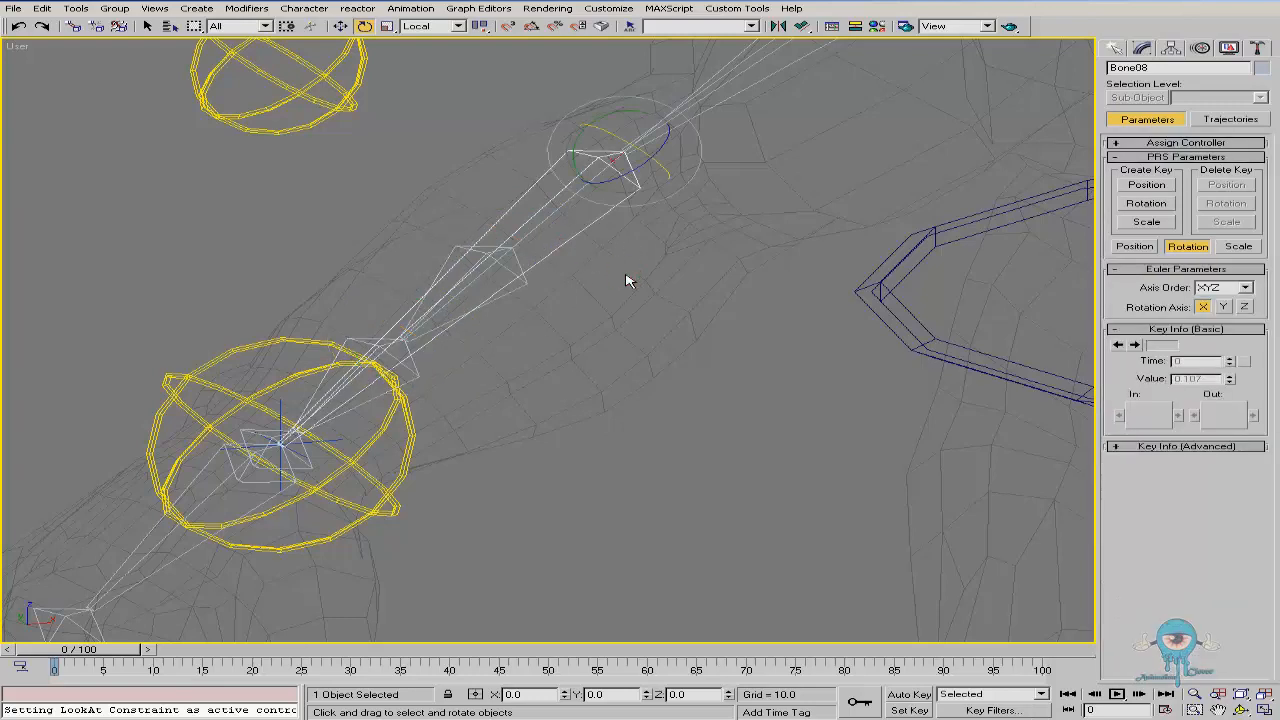
pyautogui.click(521, 290)
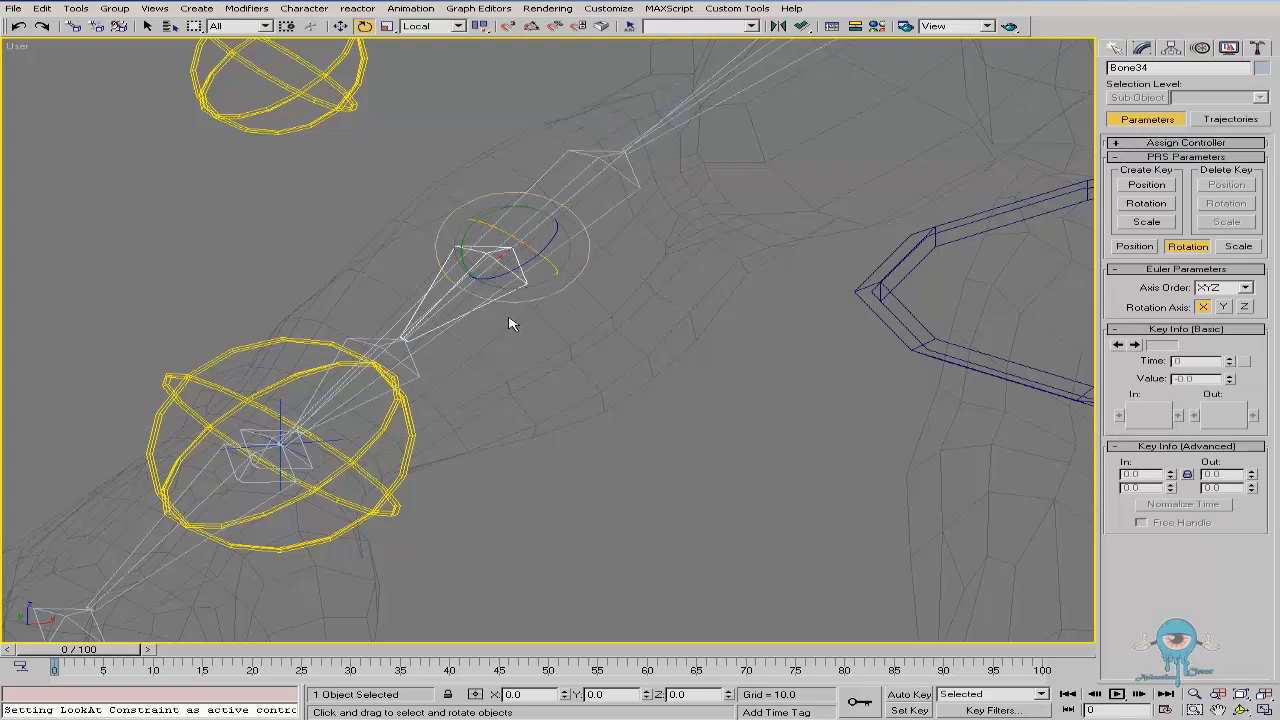
pyautogui.click(600, 260)
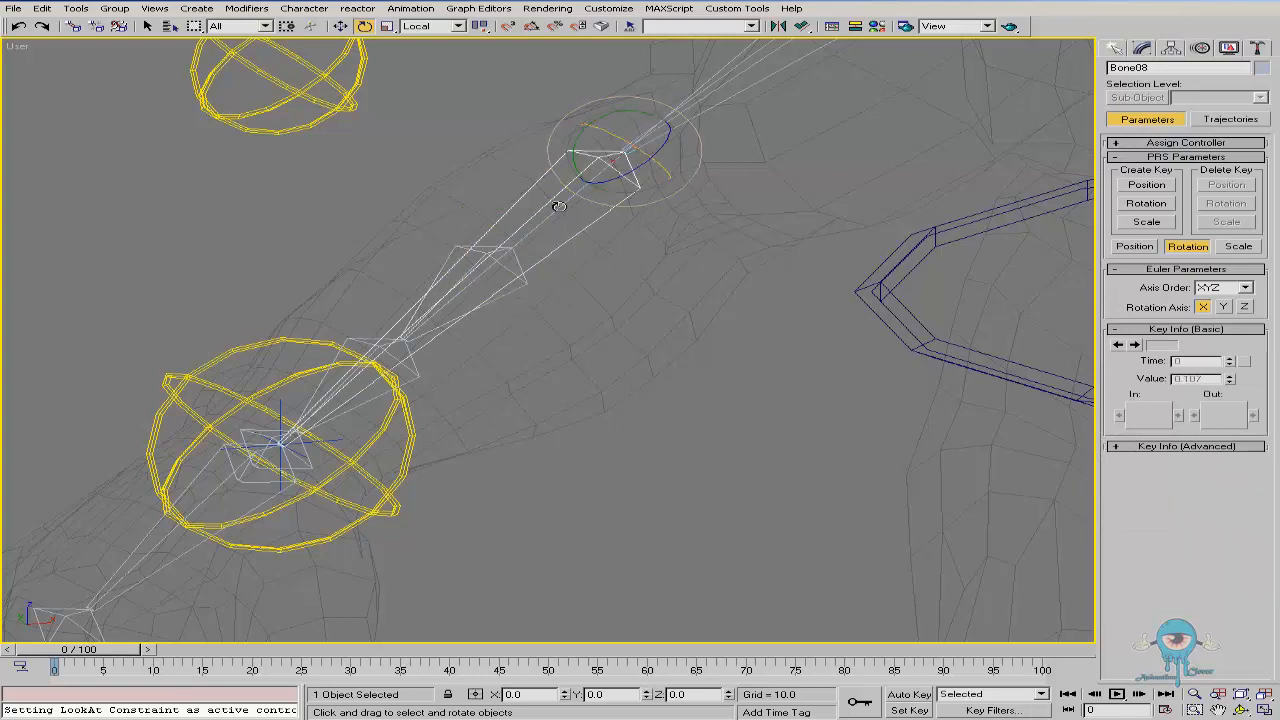
# Apply an Orientation Constraint to the middle forearm bone Bone34, with Bone36 as its target.
pyautogui.click(520, 283)
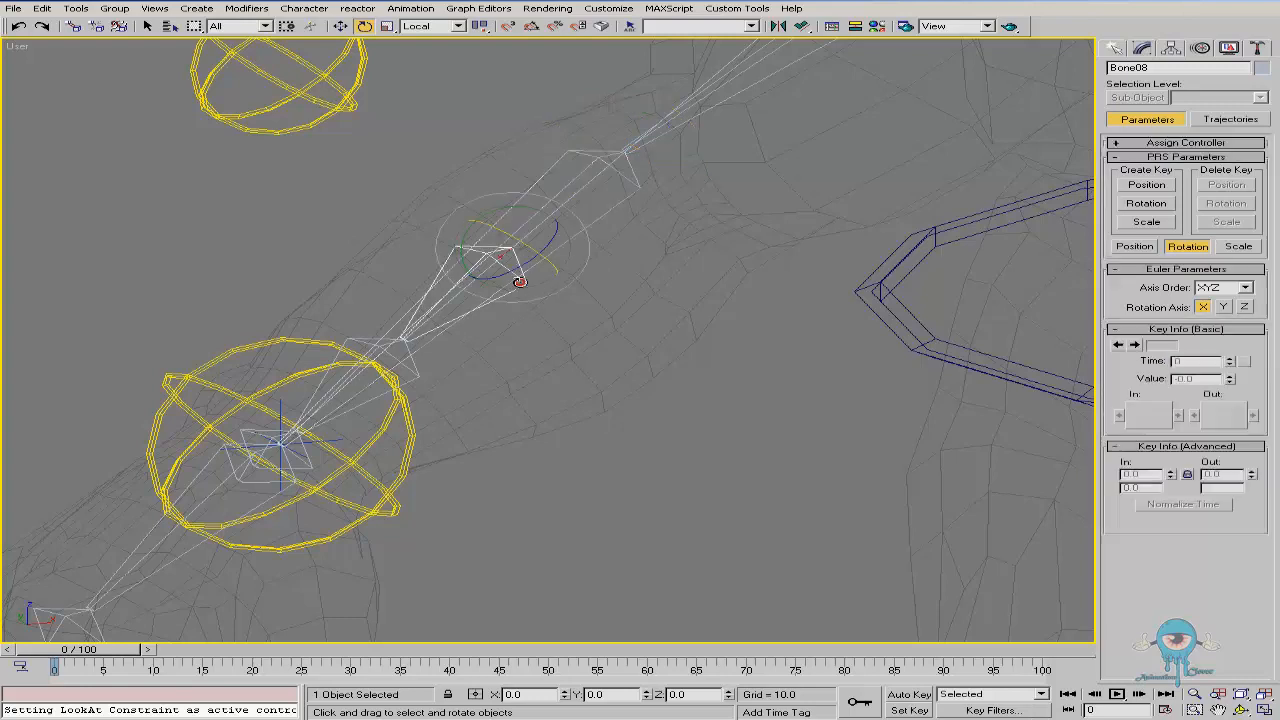
pyautogui.rightClick(540, 350)
pyautogui.moveTo(714, 213)
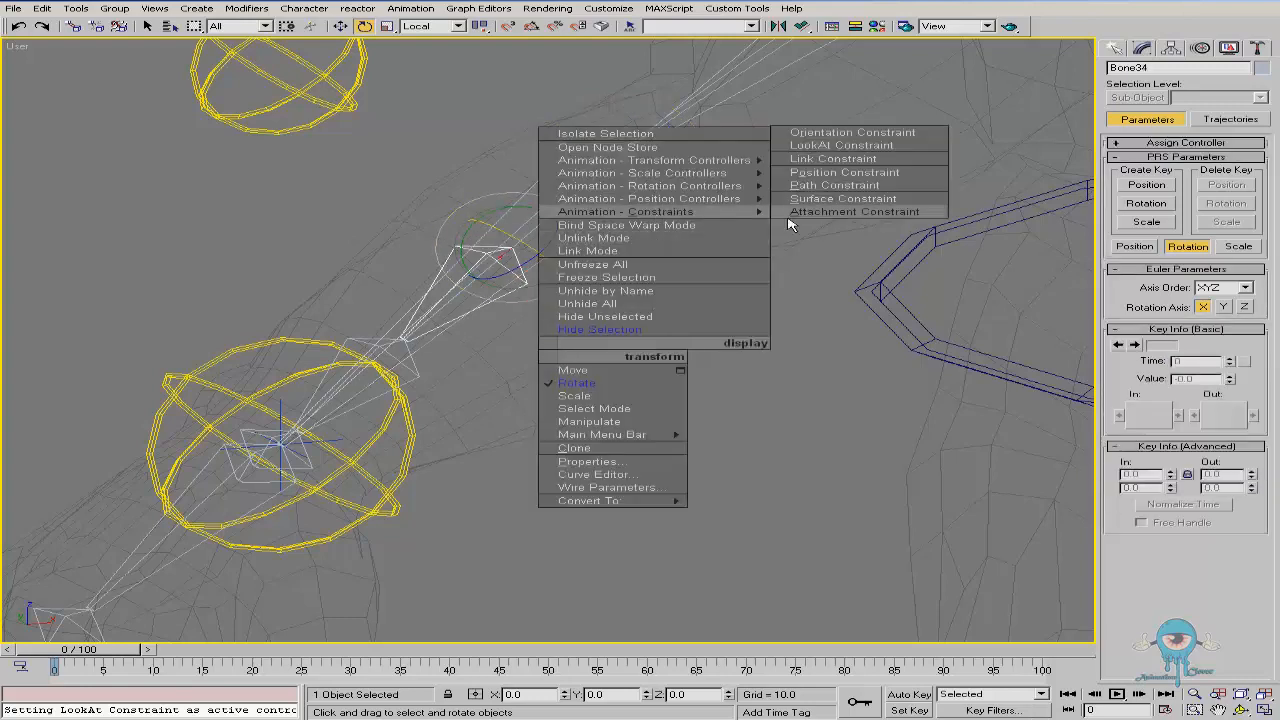
pyautogui.click(841, 145)
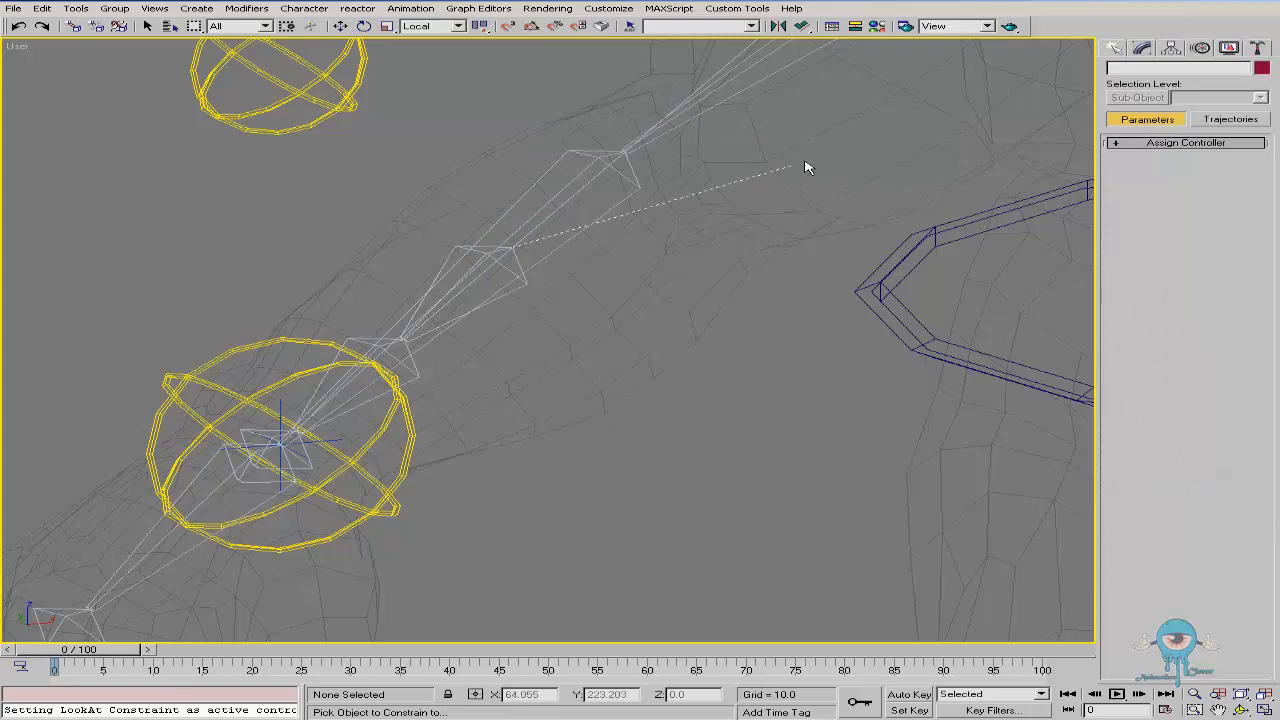
pyautogui.click(410, 377)
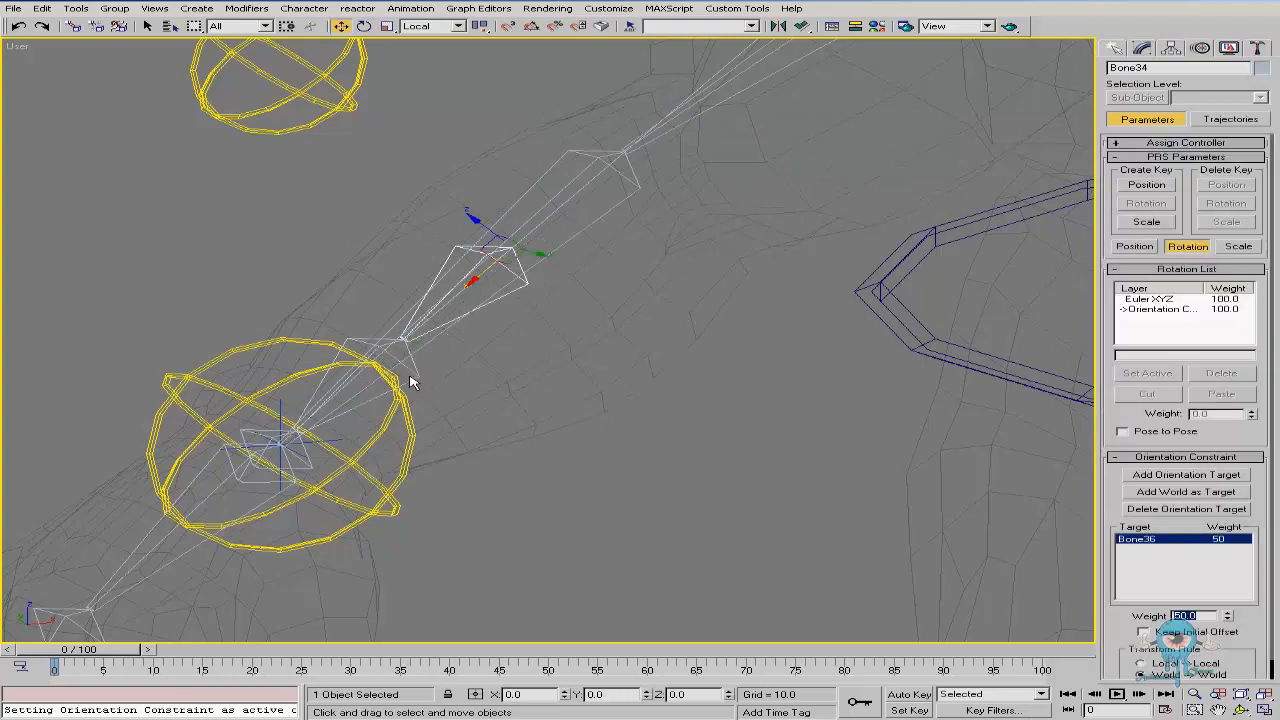
# Add Bone08 as a second orientation target in Bone34's Orientation Constraint.
pyautogui.rightClick(514, 380)
pyautogui.click(556, 368)
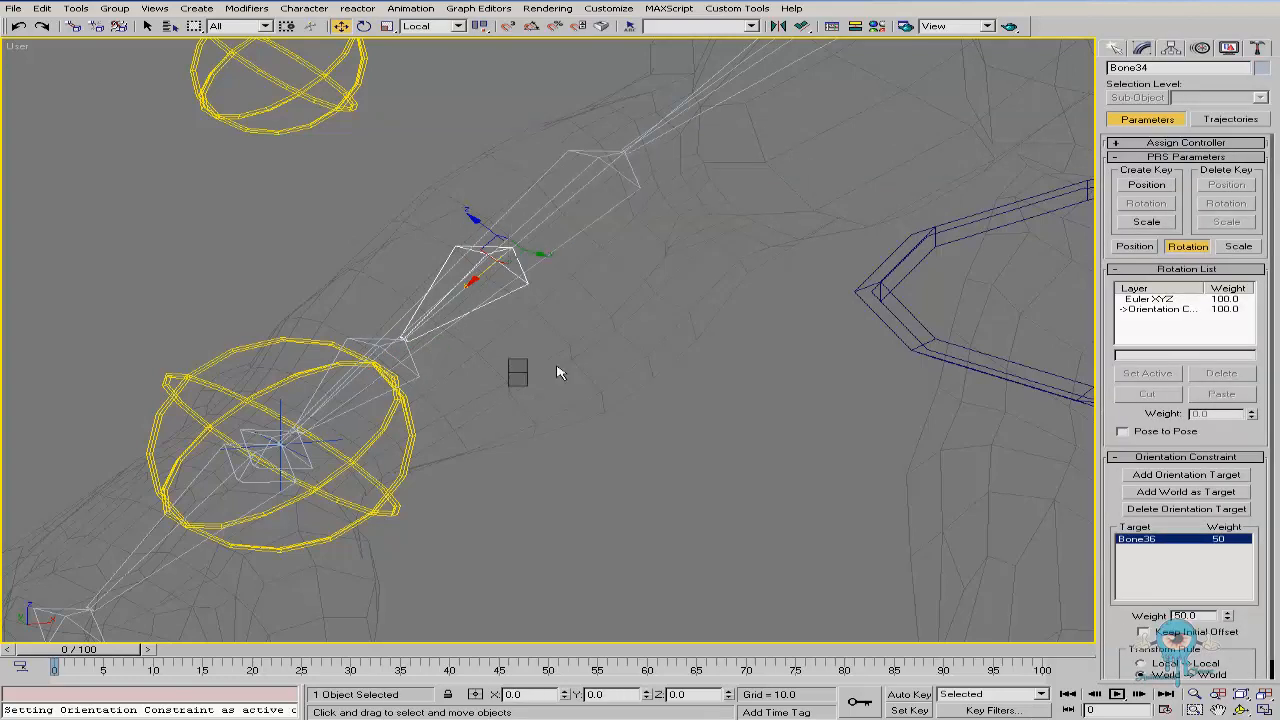
pyautogui.click(622, 200)
pyautogui.moveTo(640, 263); pyautogui.dragTo(582, 265, button='middle')
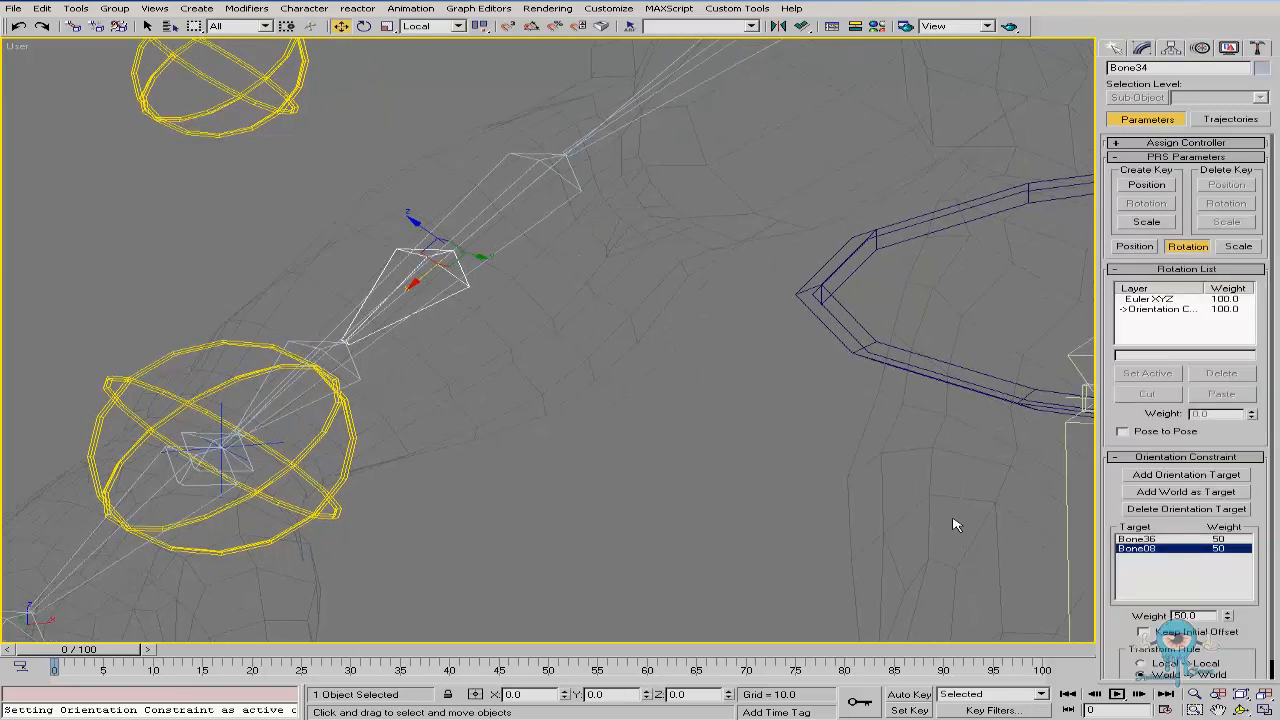
pyautogui.moveTo(1114, 497); pyautogui.dragTo(1121, 396)
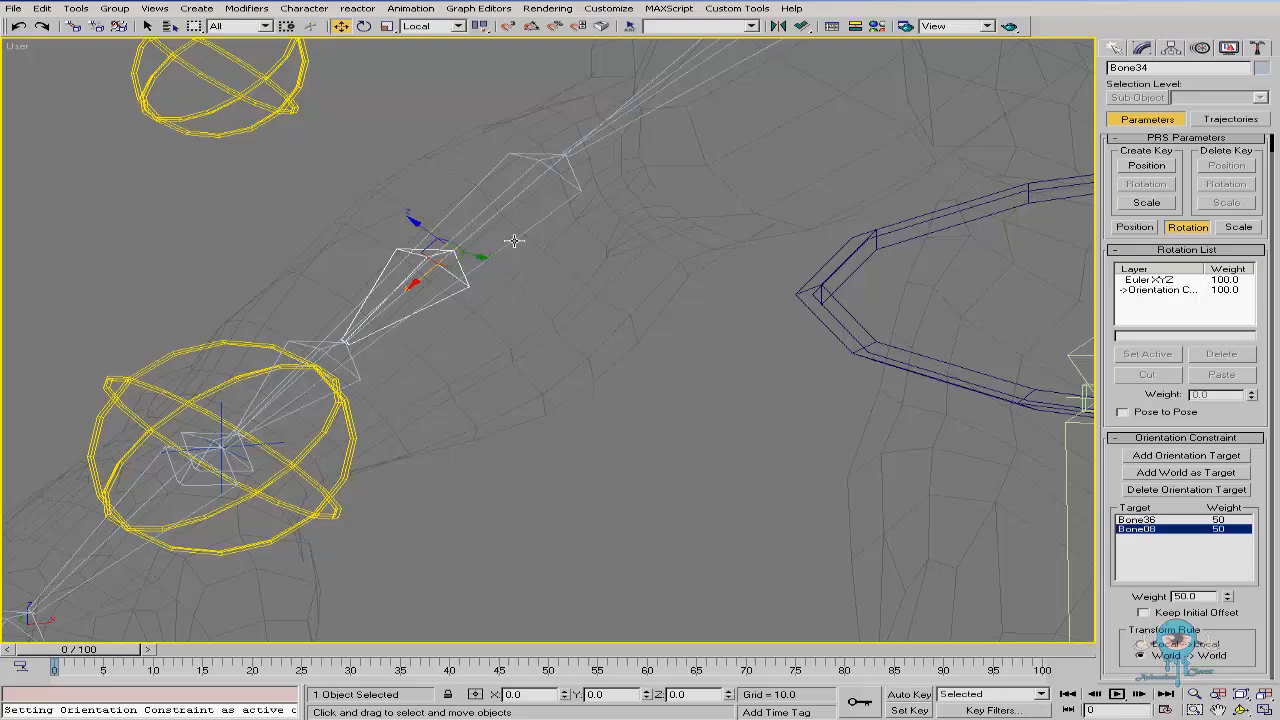
# Test Bone34's Orientation Constraint by twisting CNT04 about its local X axis in shaded and wireframe display.
pyautogui.moveTo(415, 359); pyautogui.dragTo(453, 345, button='middle')
pyautogui.rightClick(455, 350)
pyautogui.click(520, 389)
pyautogui.click(458, 368)
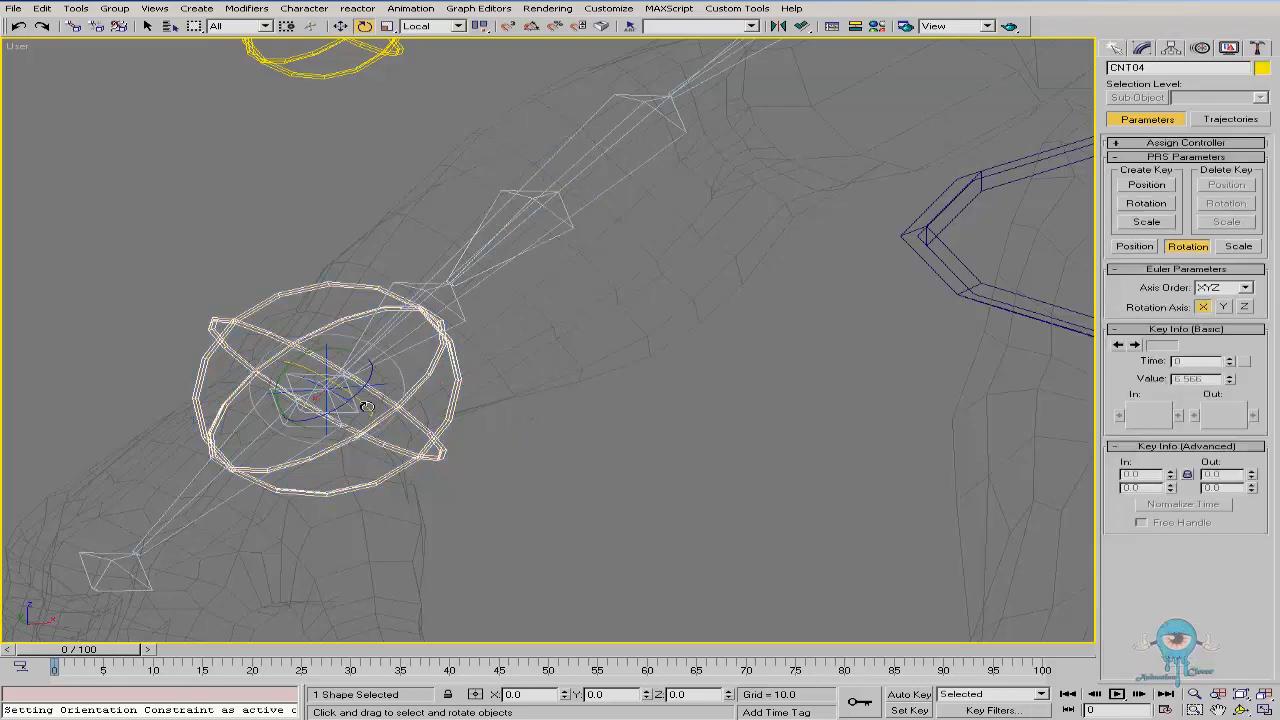
pyautogui.moveTo(340, 386)
pyautogui.mouseDown()
pyautogui.moveTo(355, 392)
pyautogui.moveTo(335, 400)
pyautogui.moveTo(470, 438)
pyautogui.moveTo(330, 388)
pyautogui.moveTo(343, 368)
pyautogui.moveTo(316, 378)
pyautogui.moveTo(443, 403)
pyautogui.moveTo(330, 380)
pyautogui.moveTo(471, 423)
pyautogui.moveTo(232, 350)
pyautogui.moveTo(484, 408)
pyautogui.mouseUp()
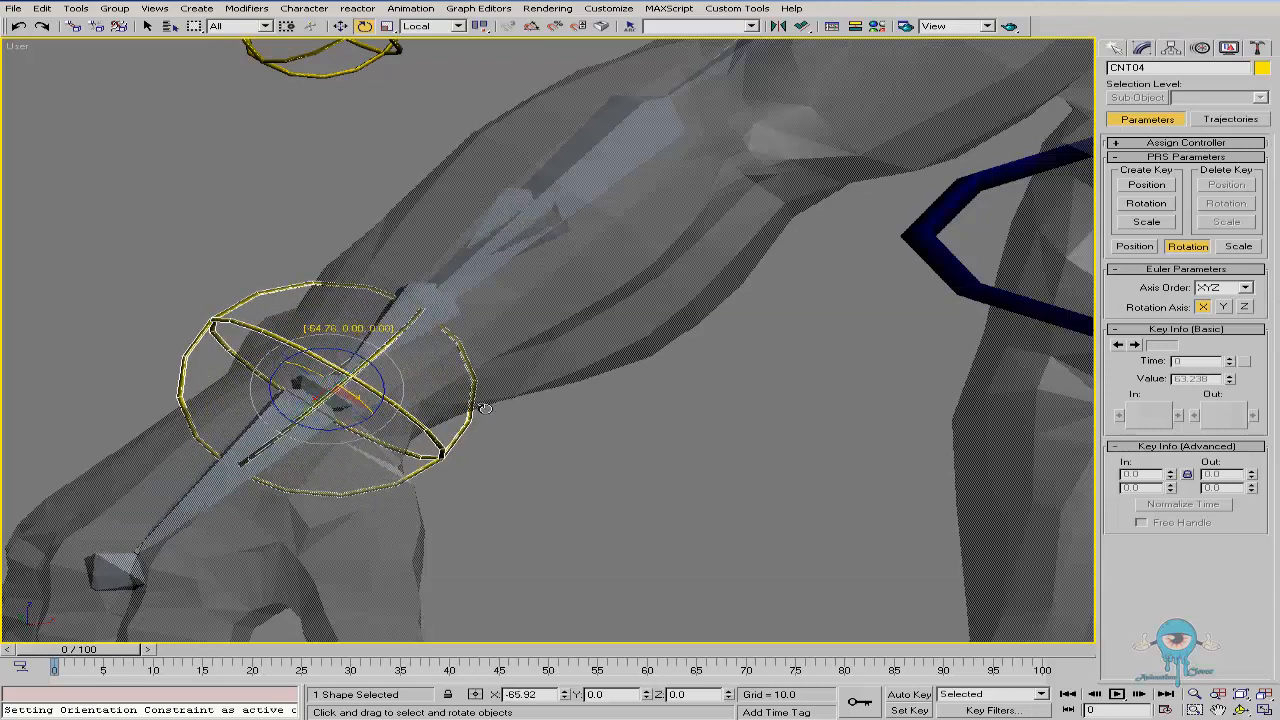
pyautogui.moveTo(272, 365); pyautogui.dragTo(439, 400)
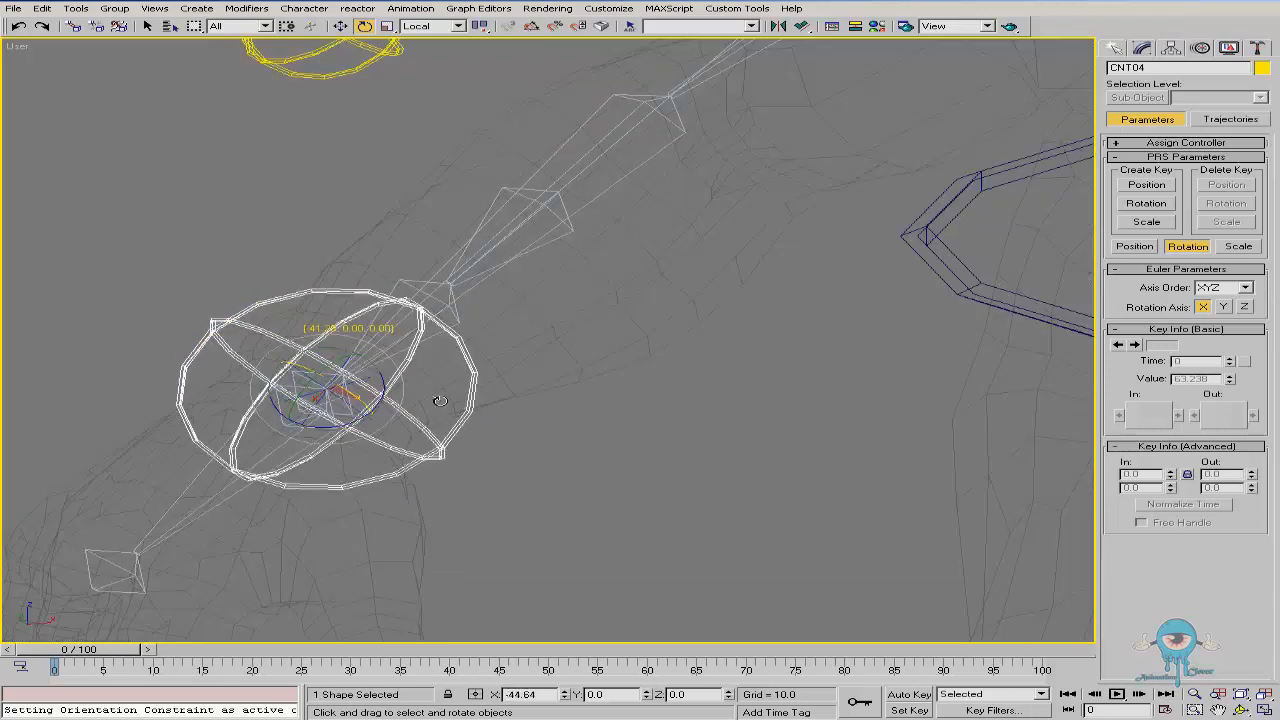
# Turn on the Edit Mesh modifier of the forearm bone Bone08.
pyautogui.click(620, 180)
pyautogui.click(1142, 48)
pyautogui.click(1119, 105)
pyautogui.hotkey('ctrl', 'r')
pyautogui.keyDown('alt'); pyautogui.moveTo(538, 295); pyautogui.dragTo(471, 314, button='middle'); pyautogui.keyUp('alt')
pyautogui.scroll(1, 450, 300)
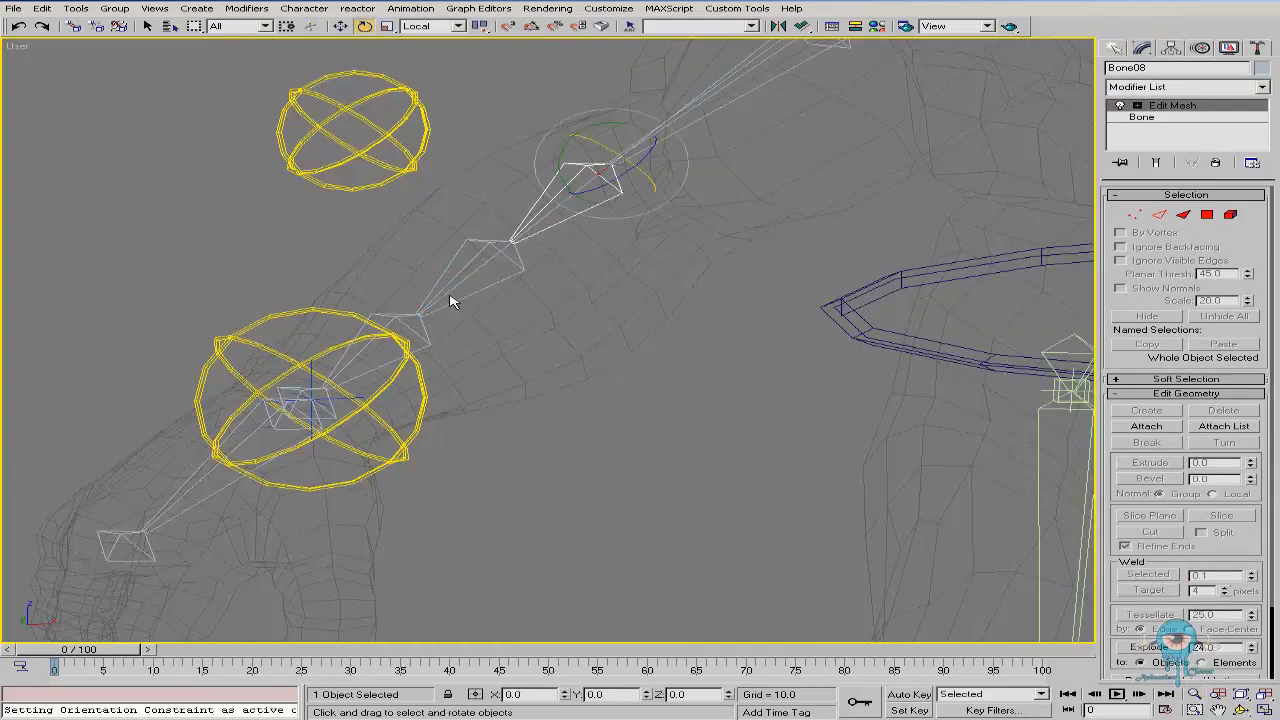
# Test the forearm bone chain by rotating the wrist control CNT04 from several view angles, cancelling the rotation.
pyautogui.click(318, 401)
pyautogui.rightClick(200, 328)
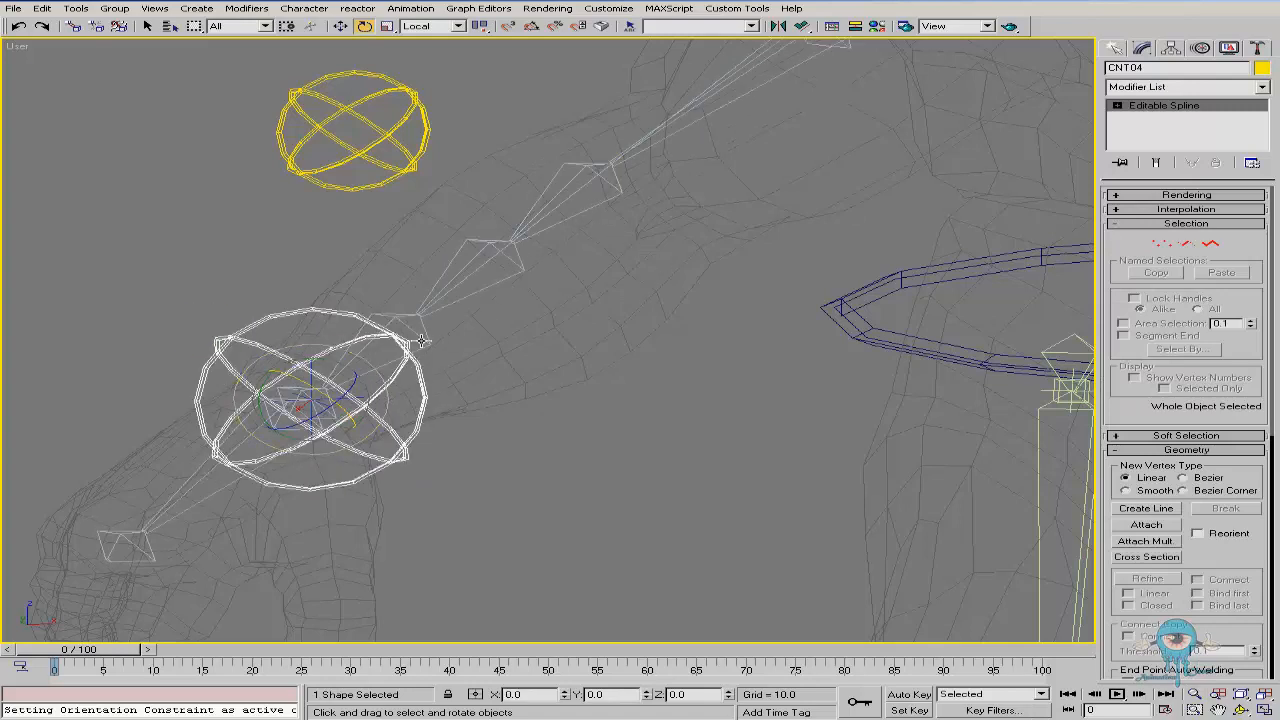
pyautogui.moveTo(294, 375); pyautogui.dragTo(165, 378)
pyautogui.rightClick(165, 378)
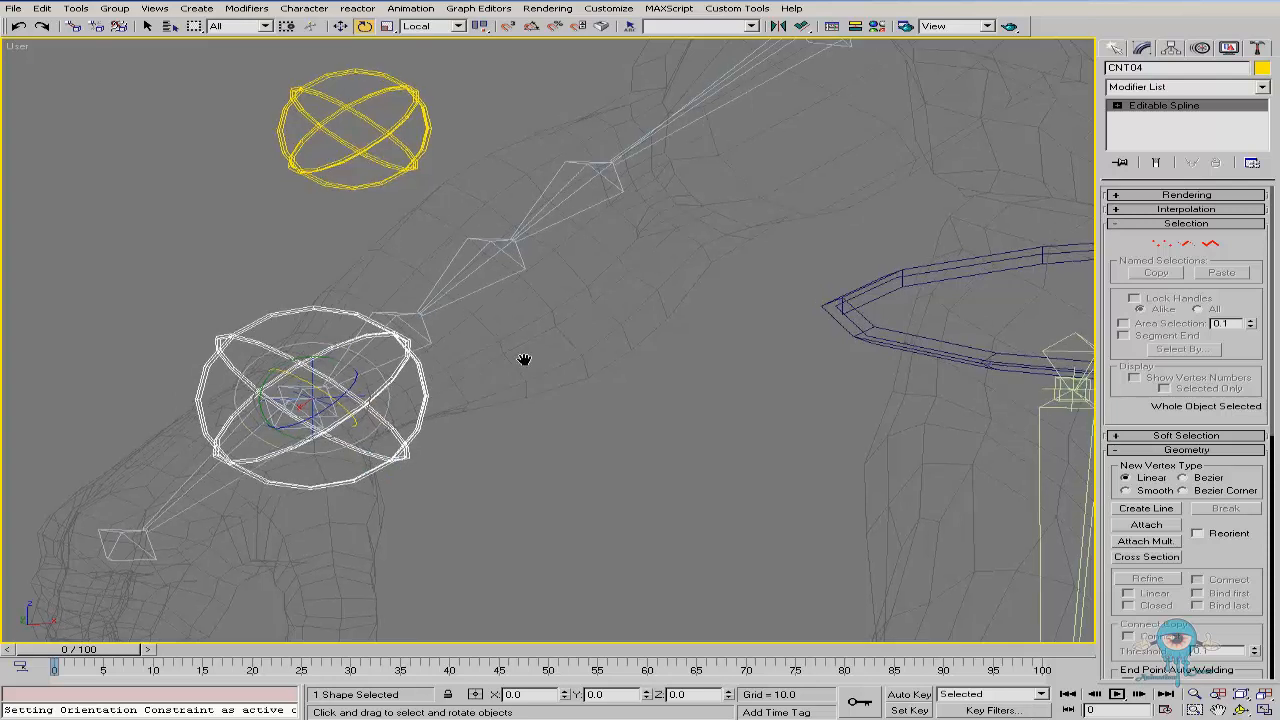
pyautogui.moveTo(523, 360); pyautogui.dragTo(613, 349, button='middle')
pyautogui.keyDown('alt'); pyautogui.moveTo(460, 374); pyautogui.dragTo(403, 386, button='middle'); pyautogui.keyUp('alt')
pyautogui.moveTo(403, 386); pyautogui.dragTo(465, 347, button='middle')
pyautogui.press('e')
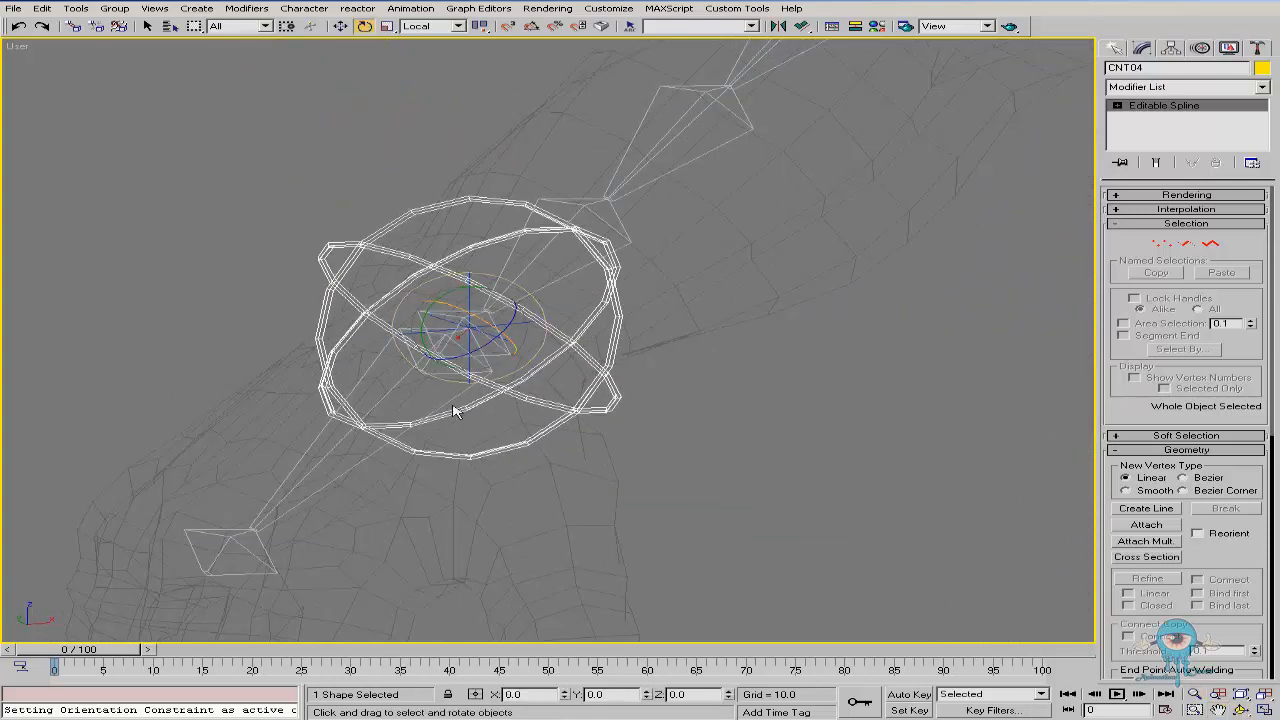
pyautogui.keyDown('ctrl'); pyautogui.keyDown('alt'); pyautogui.moveTo(530, 301); pyautogui.dragTo(532, 360, button='middle'); pyautogui.keyUp('alt'); pyautogui.keyUp('ctrl')
pyautogui.moveTo(608, 332); pyautogui.dragTo(531, 388, button='middle')
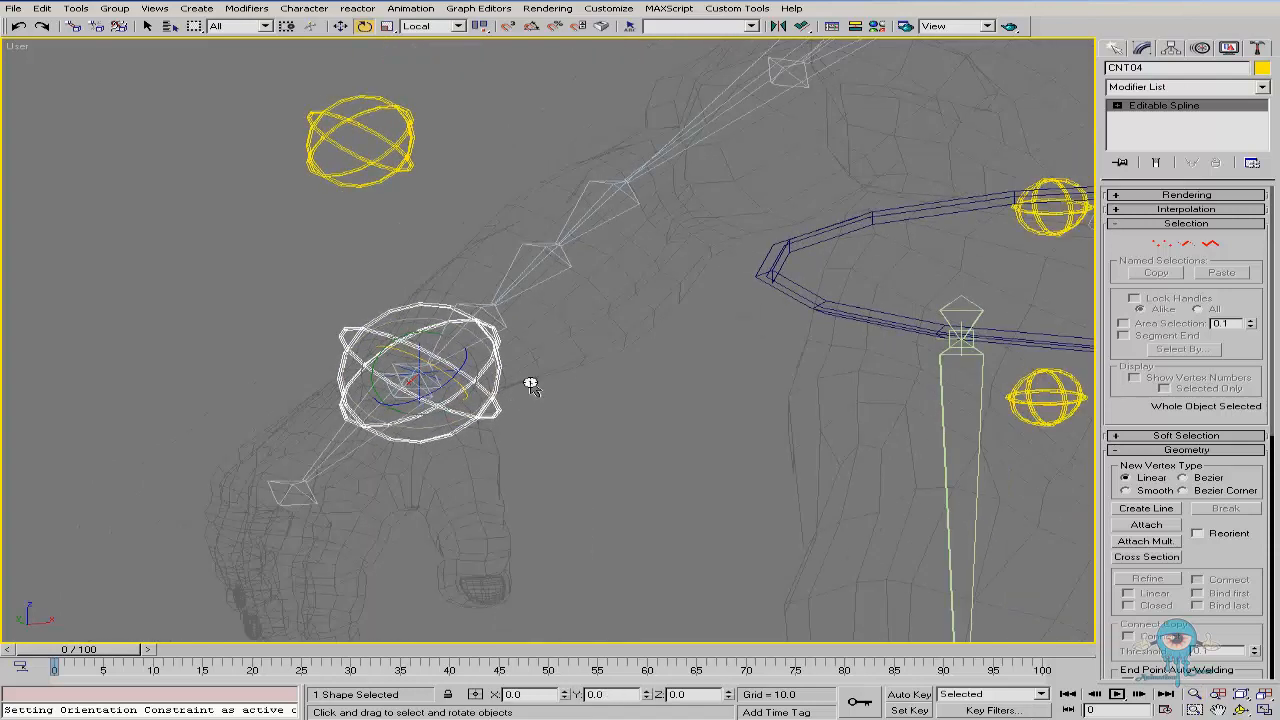
pyautogui.moveTo(427, 363); pyautogui.dragTo(313, 313)
# Enable front fins on the forearm bones Bone36 and Bone34 with Bone Tools, close the tools and use shaded display.
pyautogui.click(470, 302)
pyautogui.keyDown('ctrl'); pyautogui.click(520, 248); pyautogui.keyUp('ctrl')
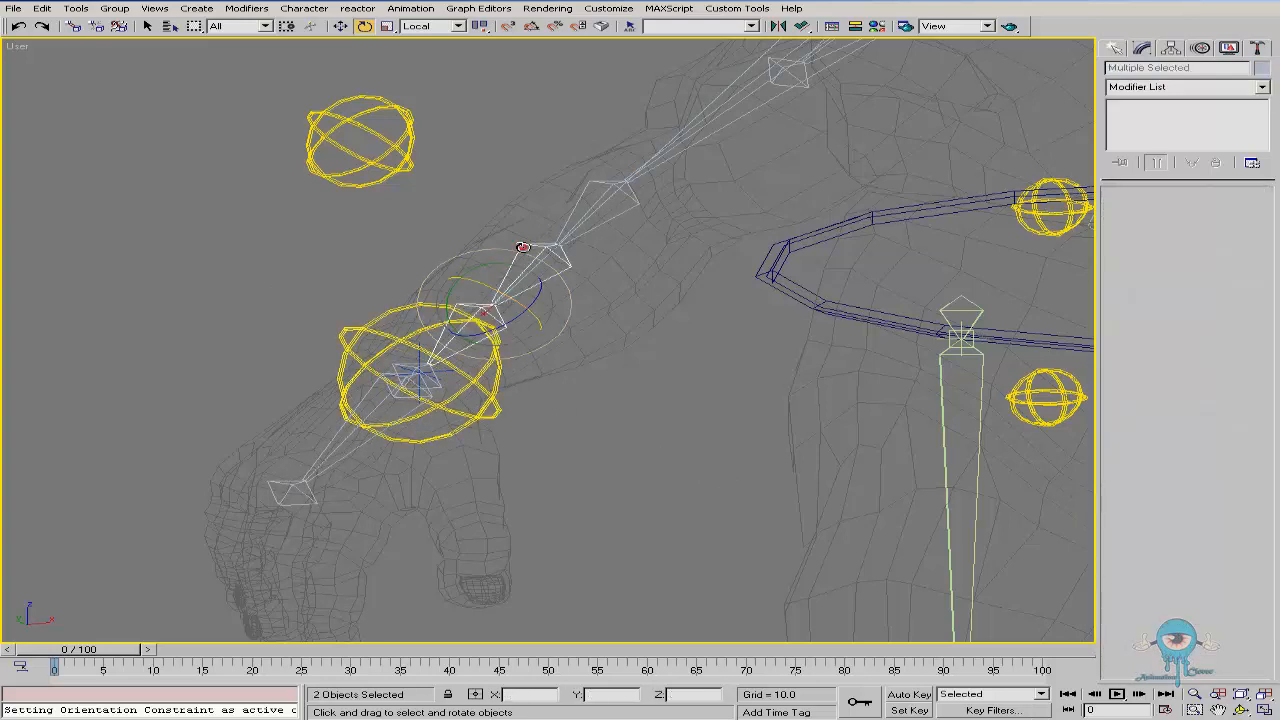
pyautogui.rightClick(128, 294)
pyautogui.click(113, 290)
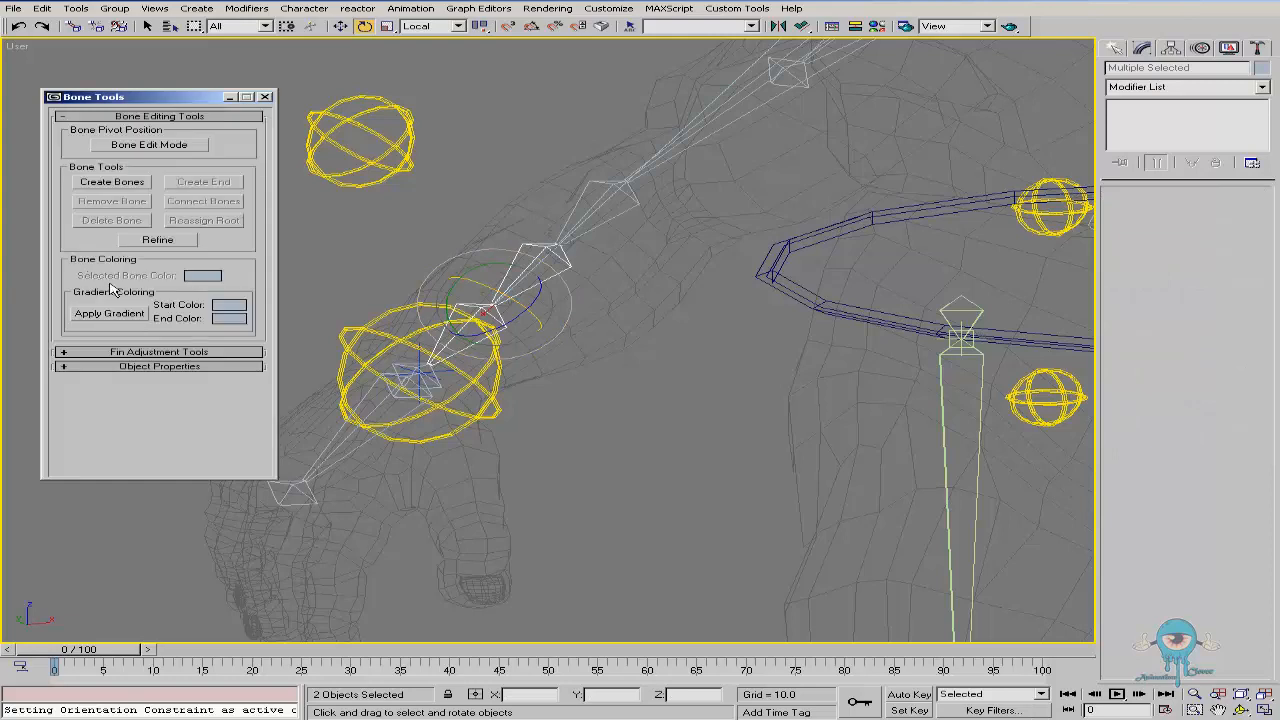
pyautogui.click(130, 353)
pyautogui.click(85, 342)
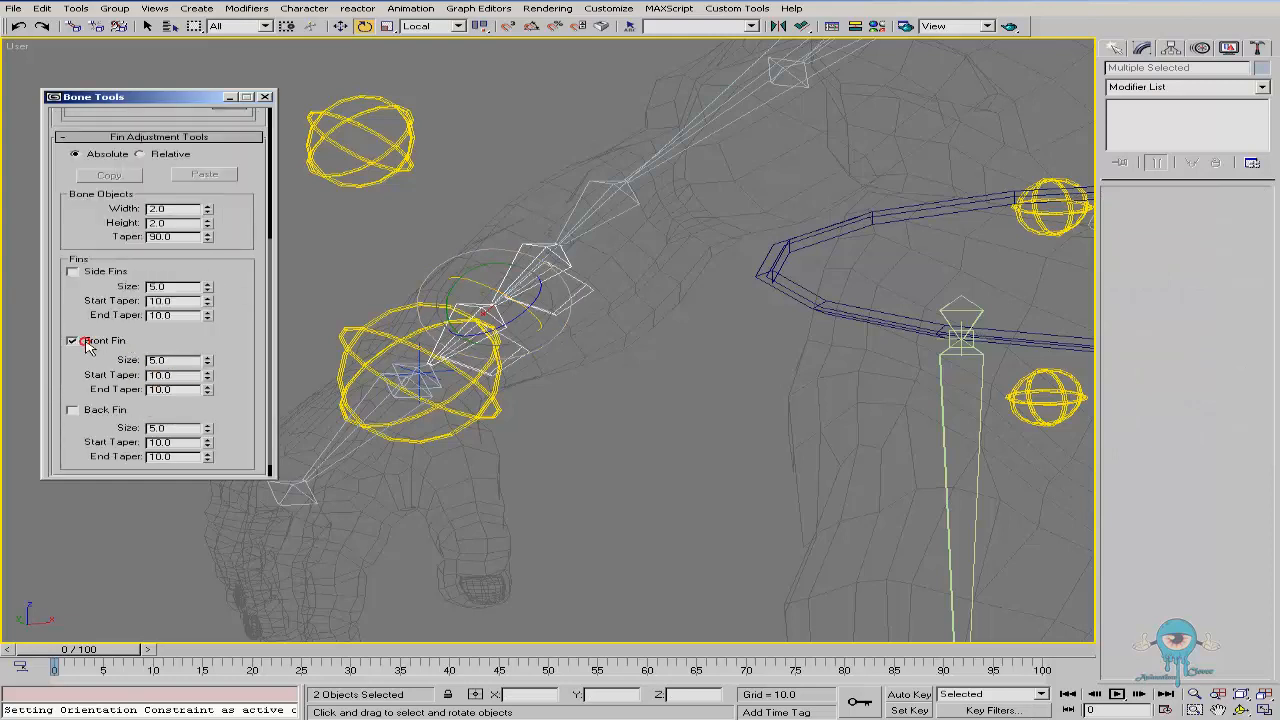
pyautogui.press('F3')
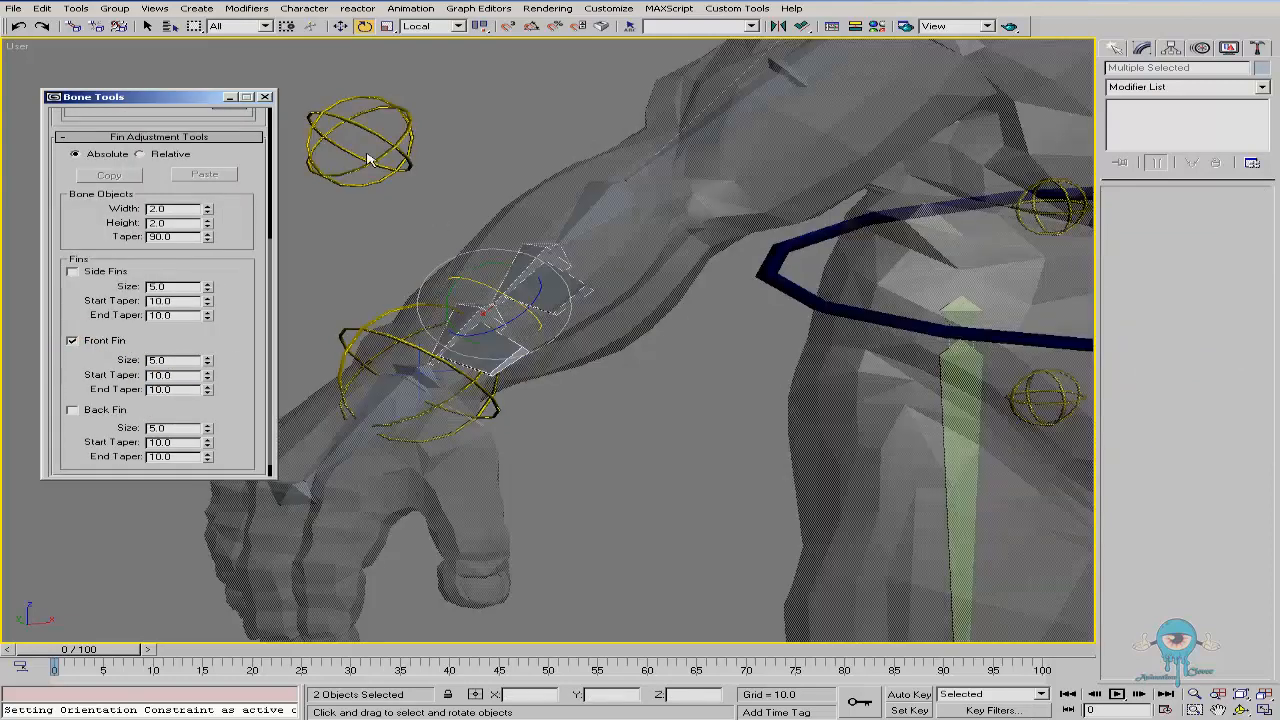
pyautogui.click(265, 98)
# Test the finned forearm bones by rotating CNT04 about its local Y axis, then cancel the rotation.
pyautogui.click(492, 402)
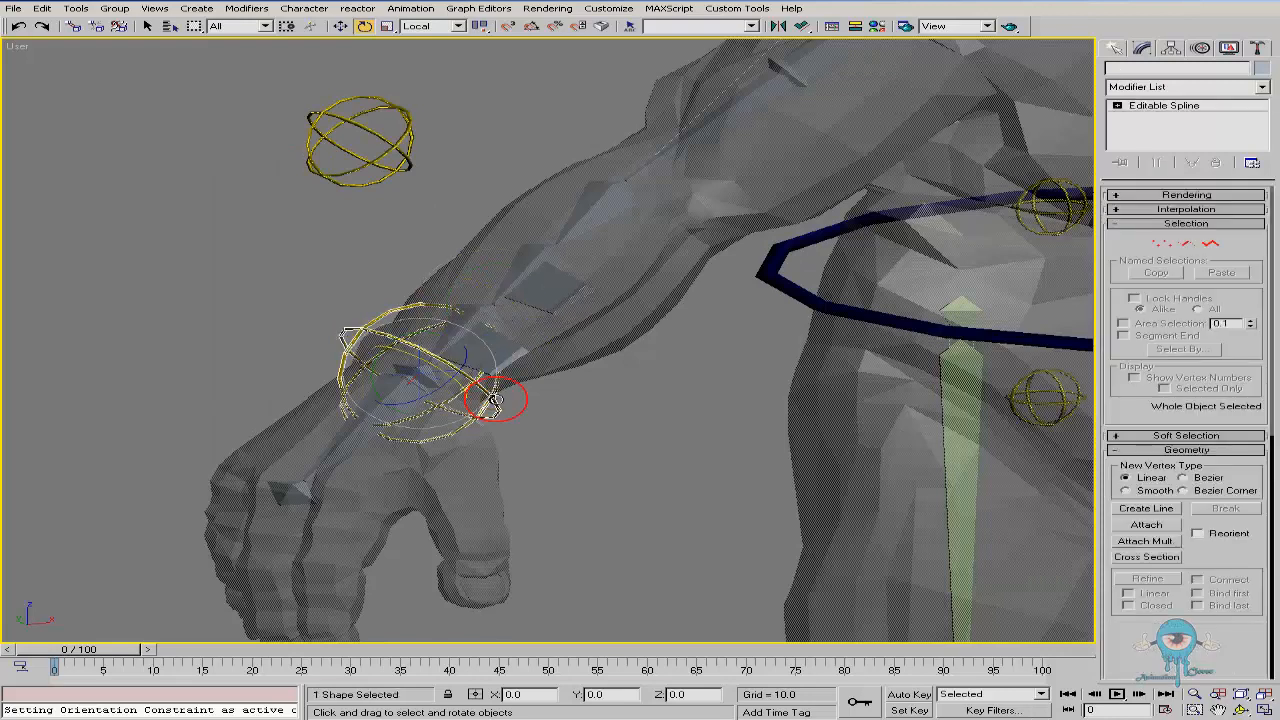
pyautogui.moveTo(470, 345); pyautogui.dragTo(397, 232)
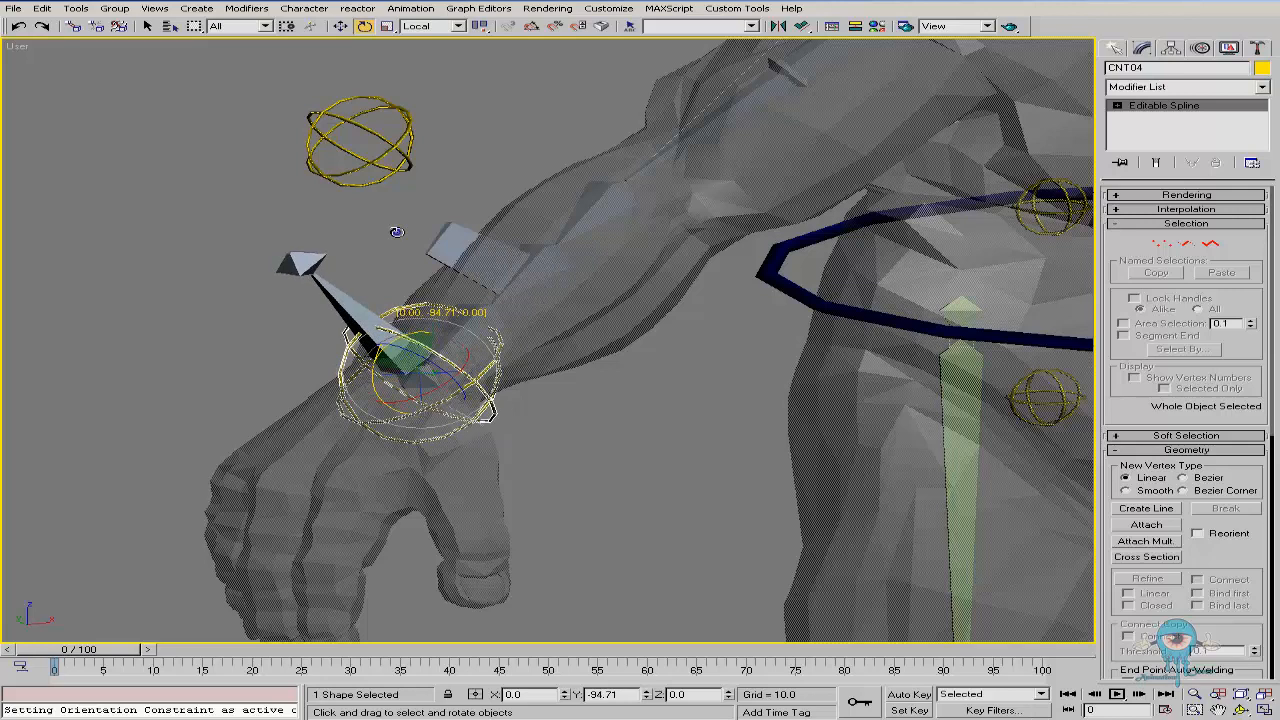
pyautogui.rightClick(397, 232)
# Select the forearm bone Bone36 nearest the wrist and show its LookAt Constraint's upnode alignment settings.
pyautogui.click(521, 352)
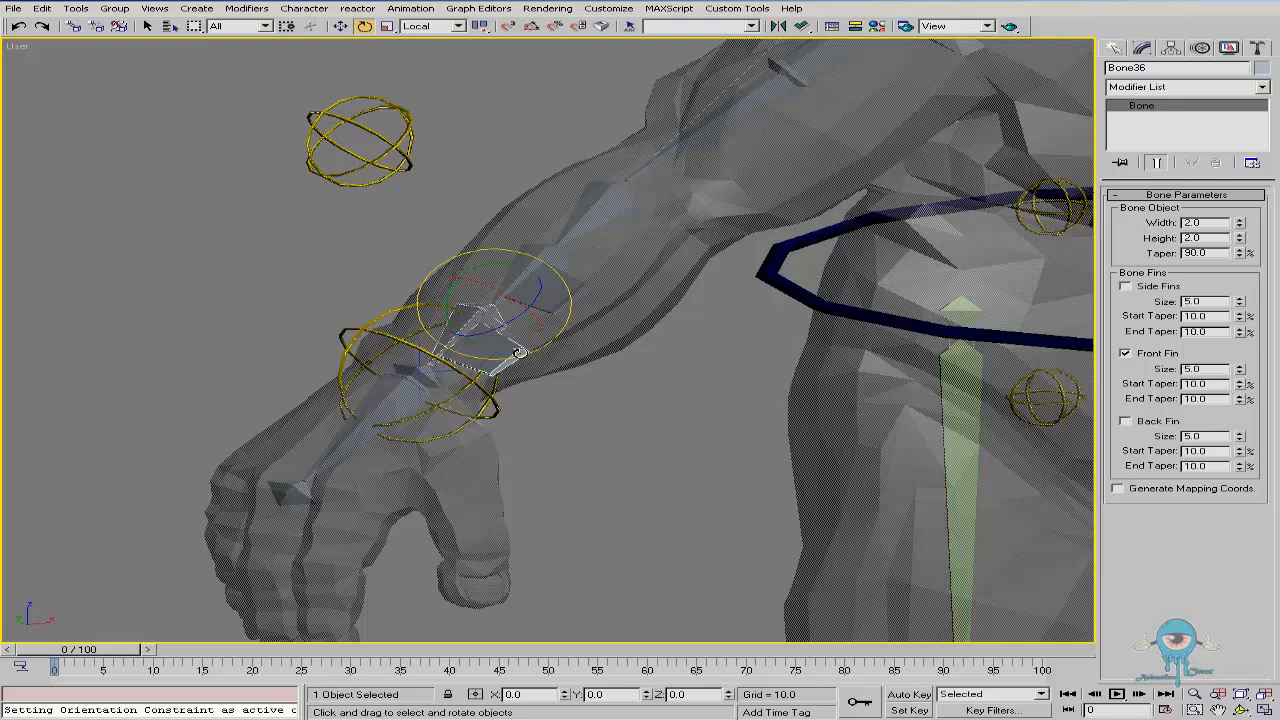
pyautogui.rightClick(630, 383)
pyautogui.click(643, 390)
pyautogui.scroll(3, 582, 370)
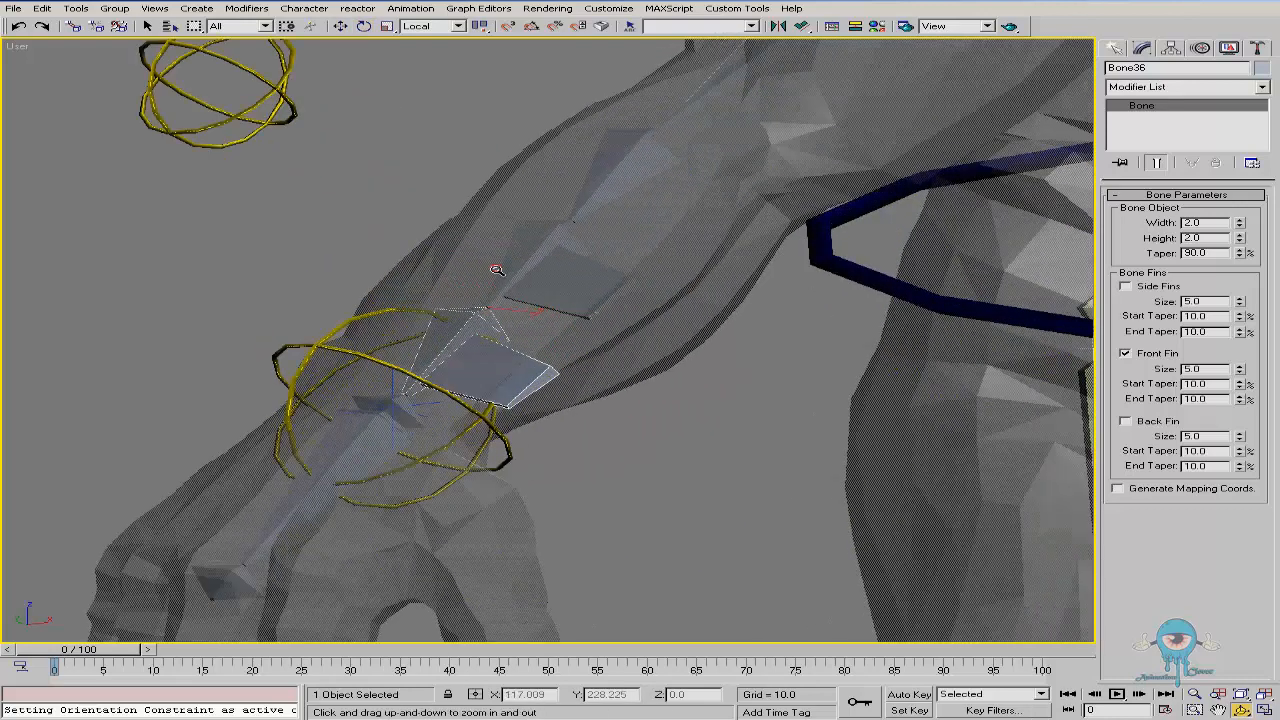
pyautogui.click(628, 176)
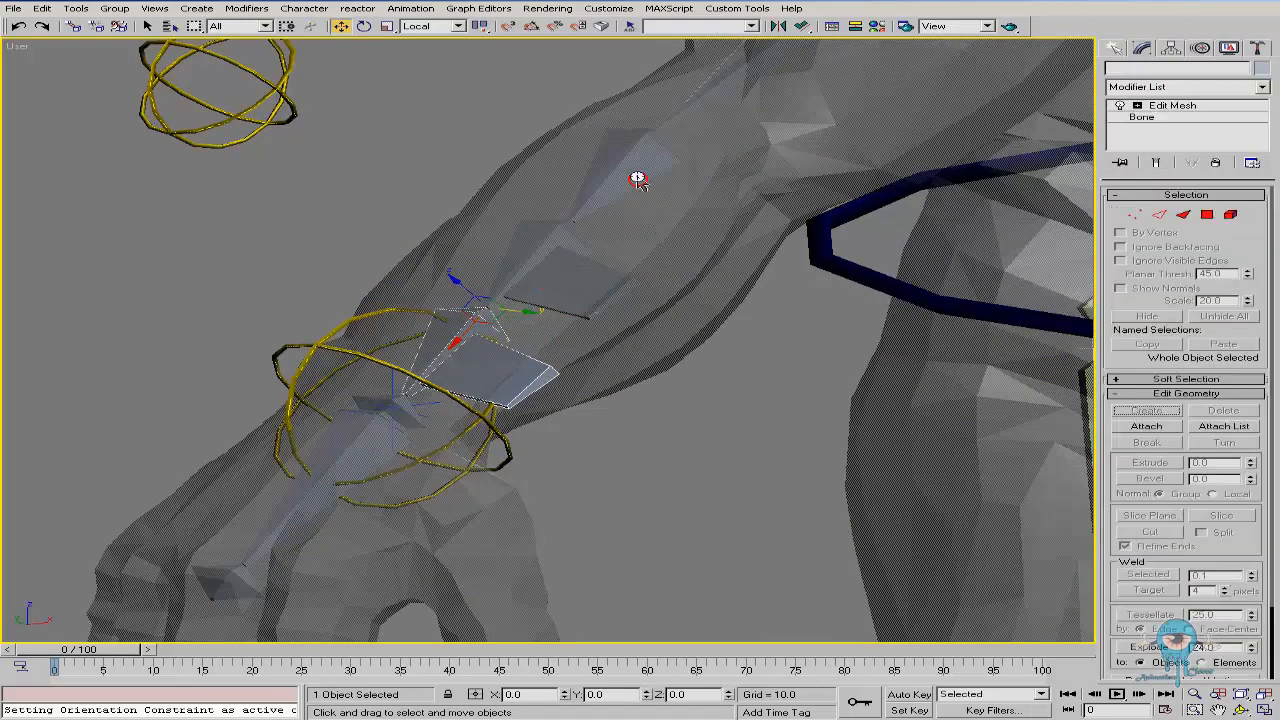
pyautogui.click(509, 334)
pyautogui.click(554, 371)
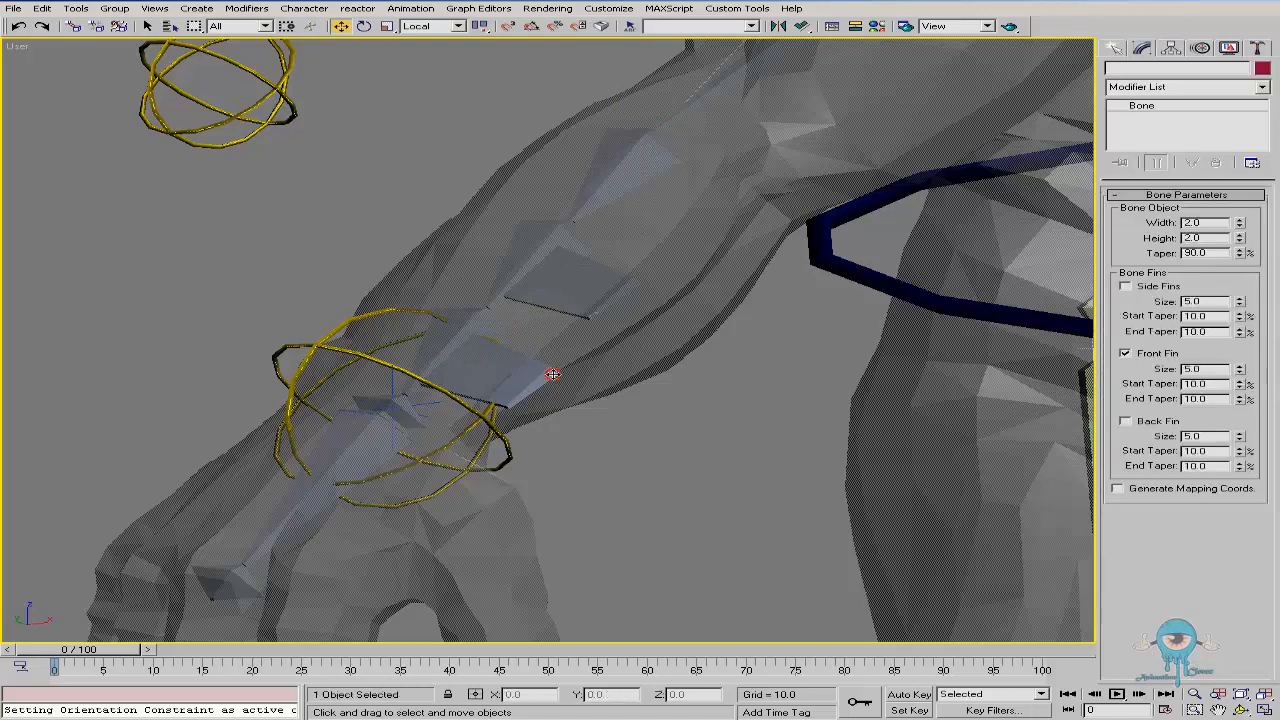
pyautogui.moveTo(586, 357); pyautogui.dragTo(436, 355, button='middle')
pyautogui.scroll(-2, 490, 345)
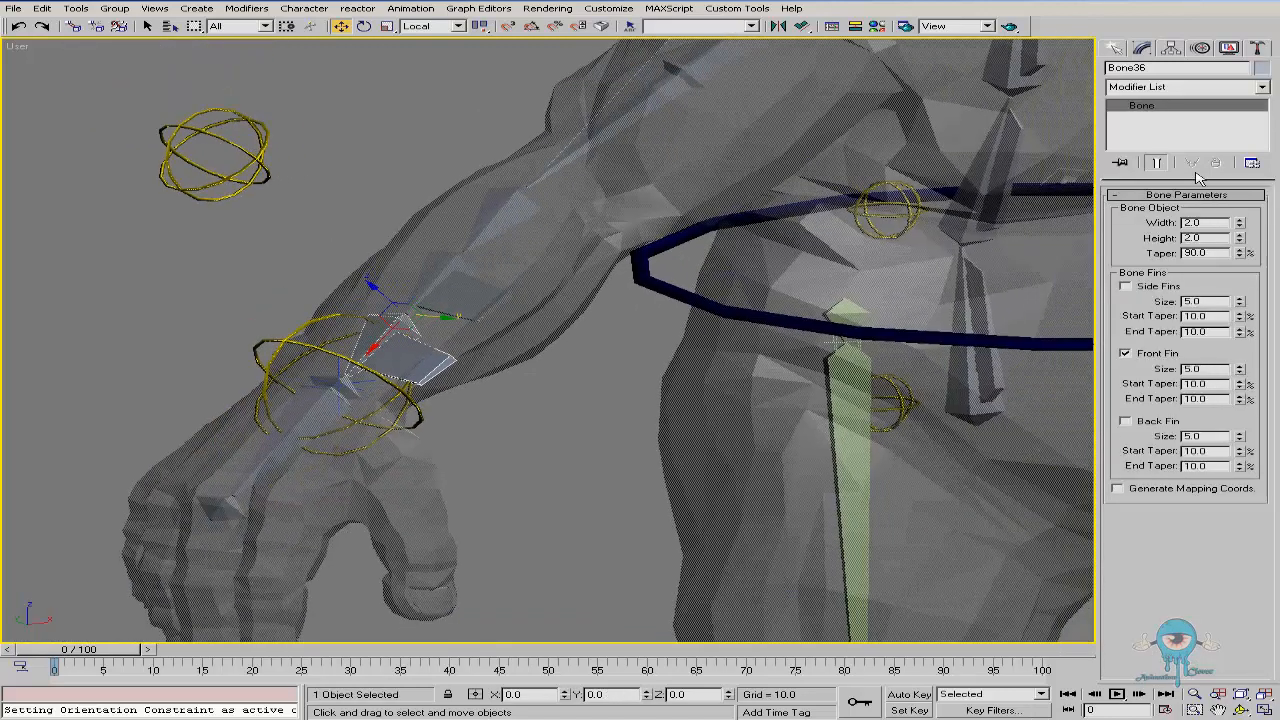
pyautogui.click(1202, 49)
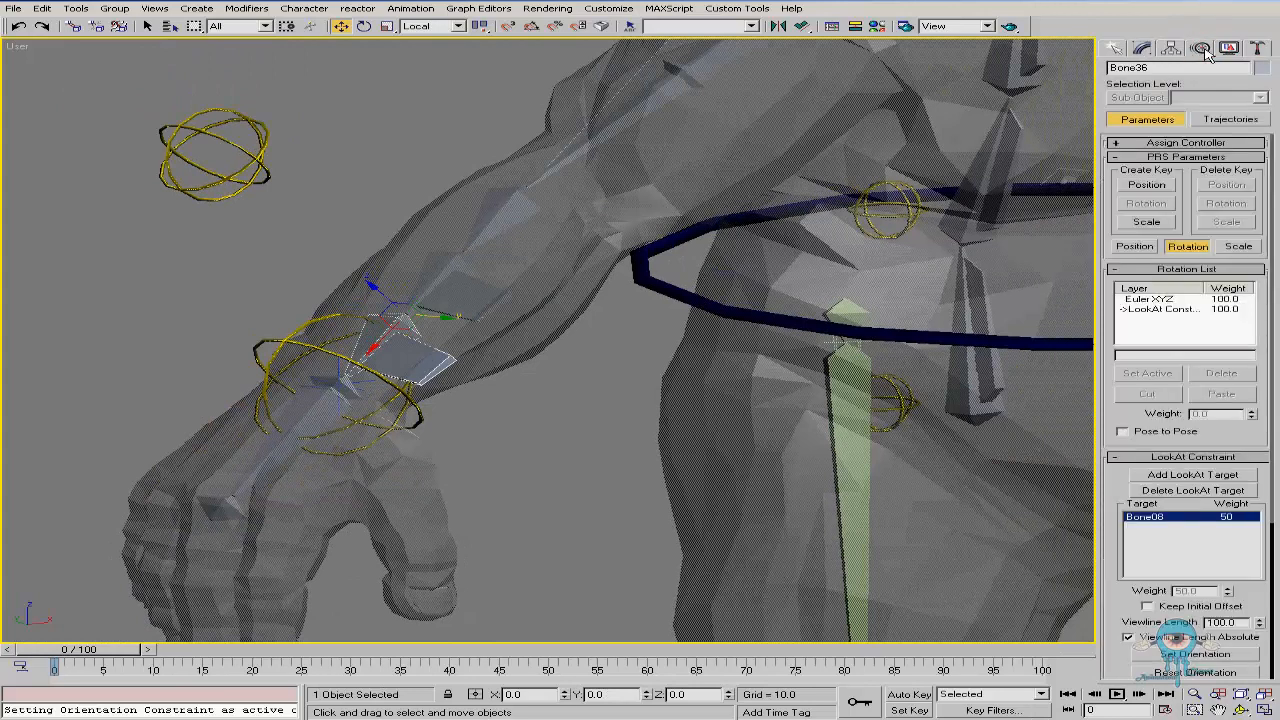
pyautogui.moveTo(1108, 357); pyautogui.dragTo(1104, 182)
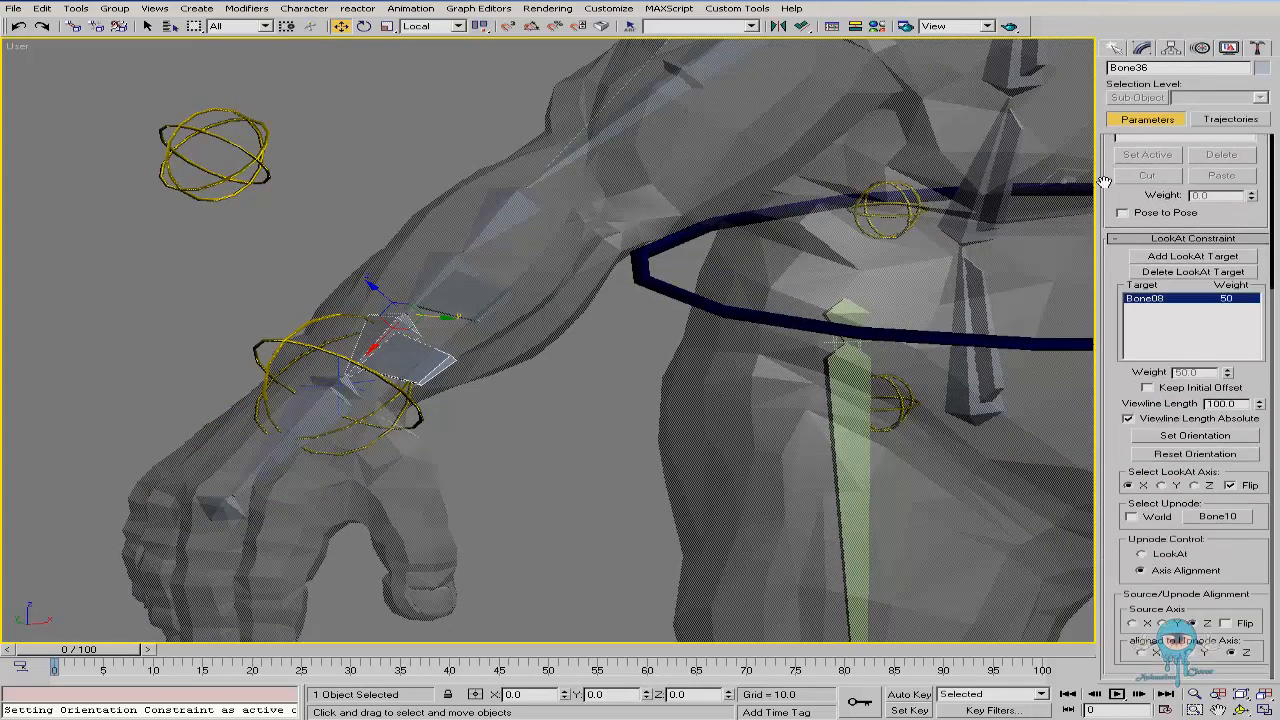
# Try X and Y as Bone36's LookAt source axis, keep Y, and align it to the upnode's Y axis.
pyautogui.click(1165, 624)
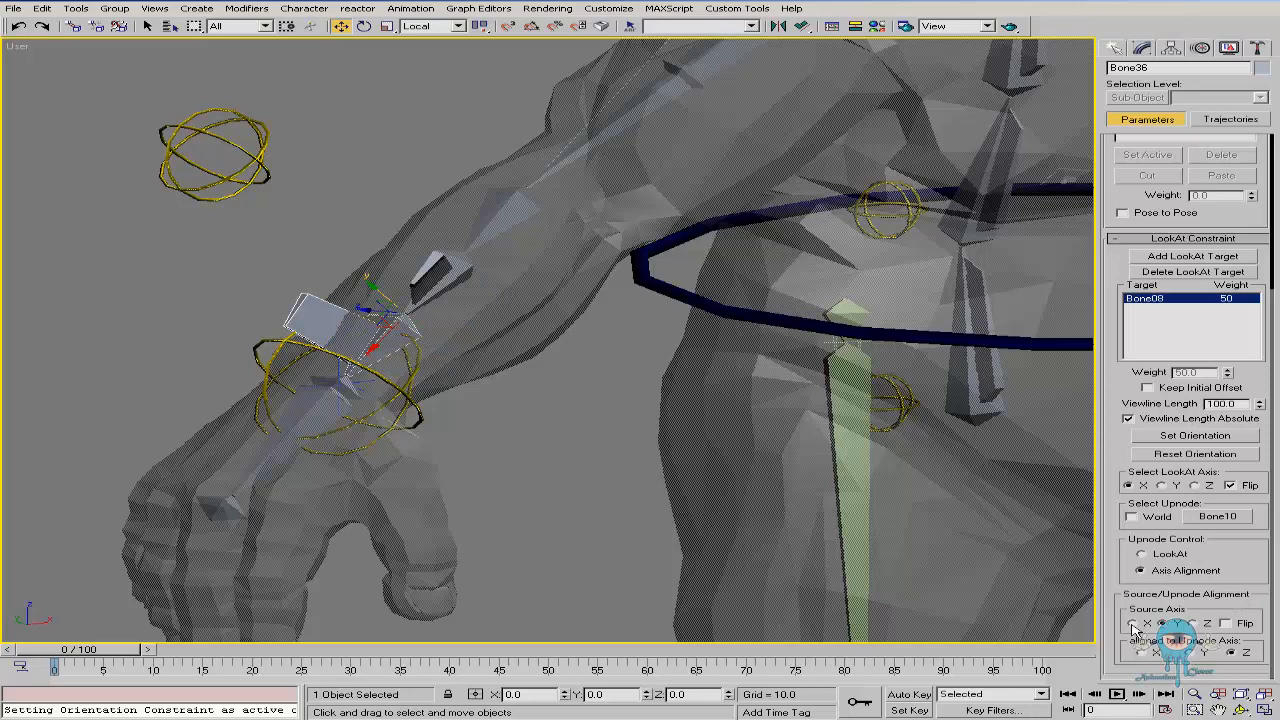
pyautogui.click(1132, 624)
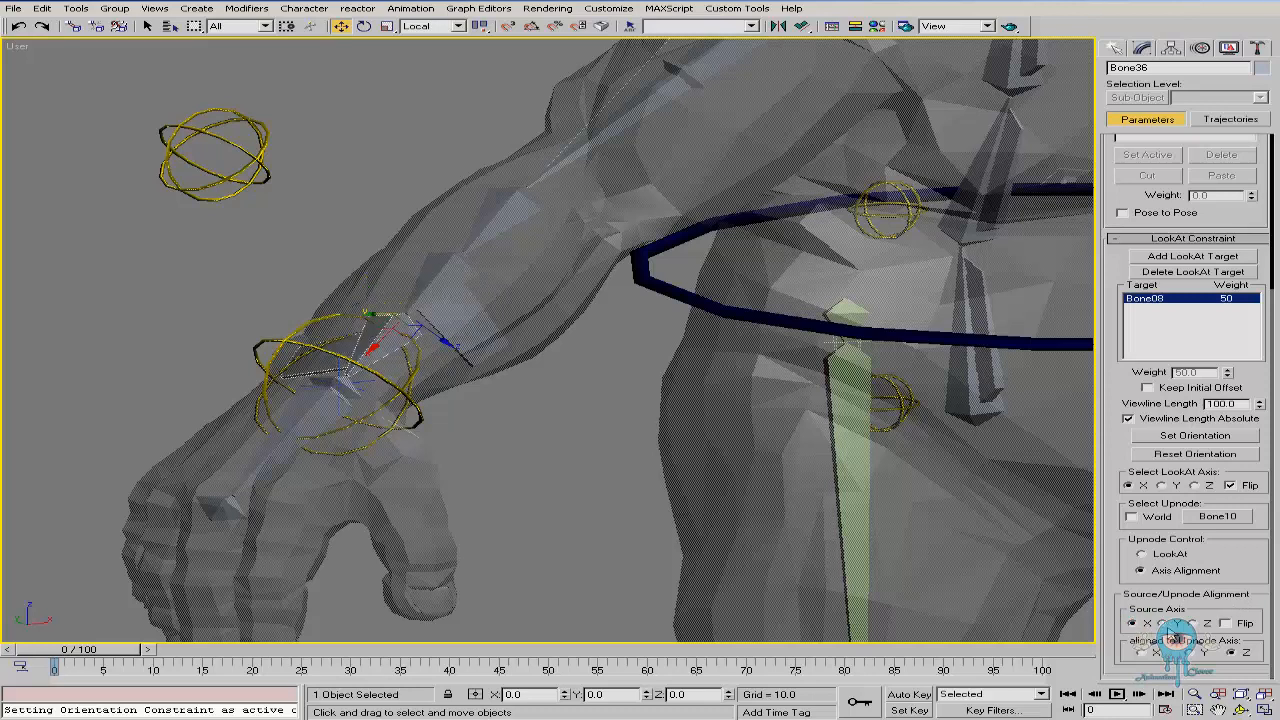
pyautogui.click(1163, 624)
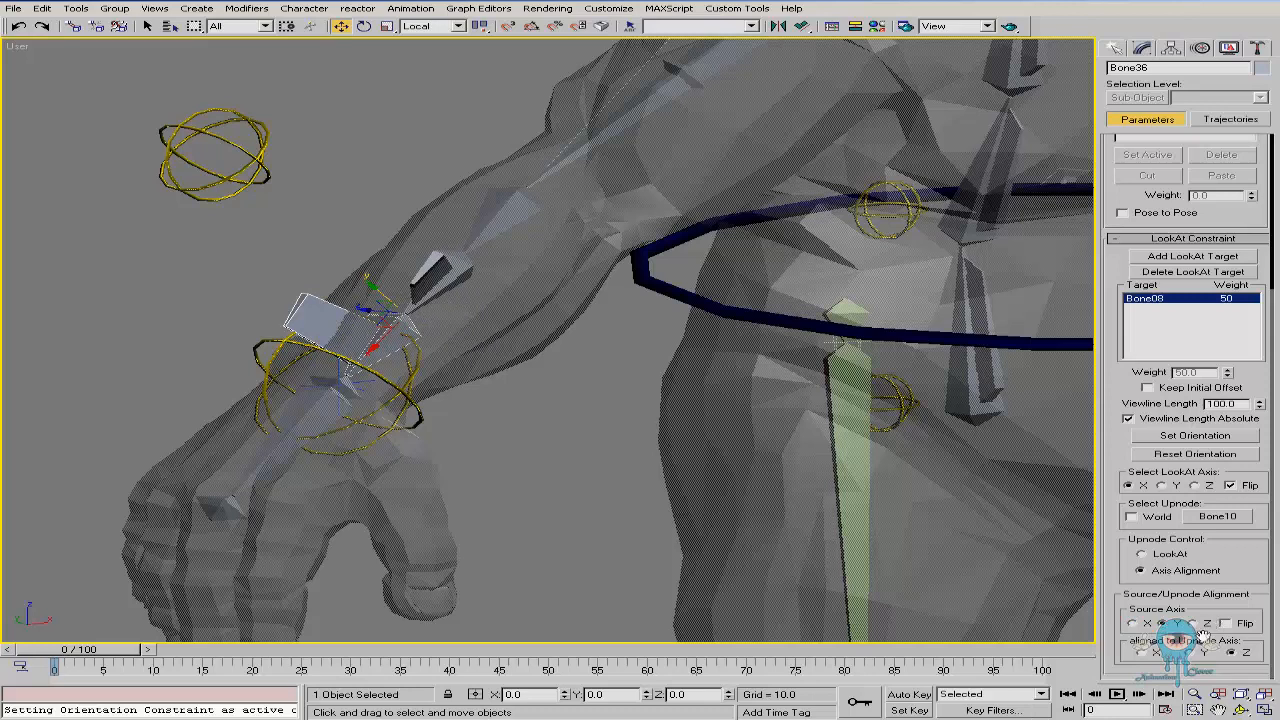
pyautogui.click(1193, 653)
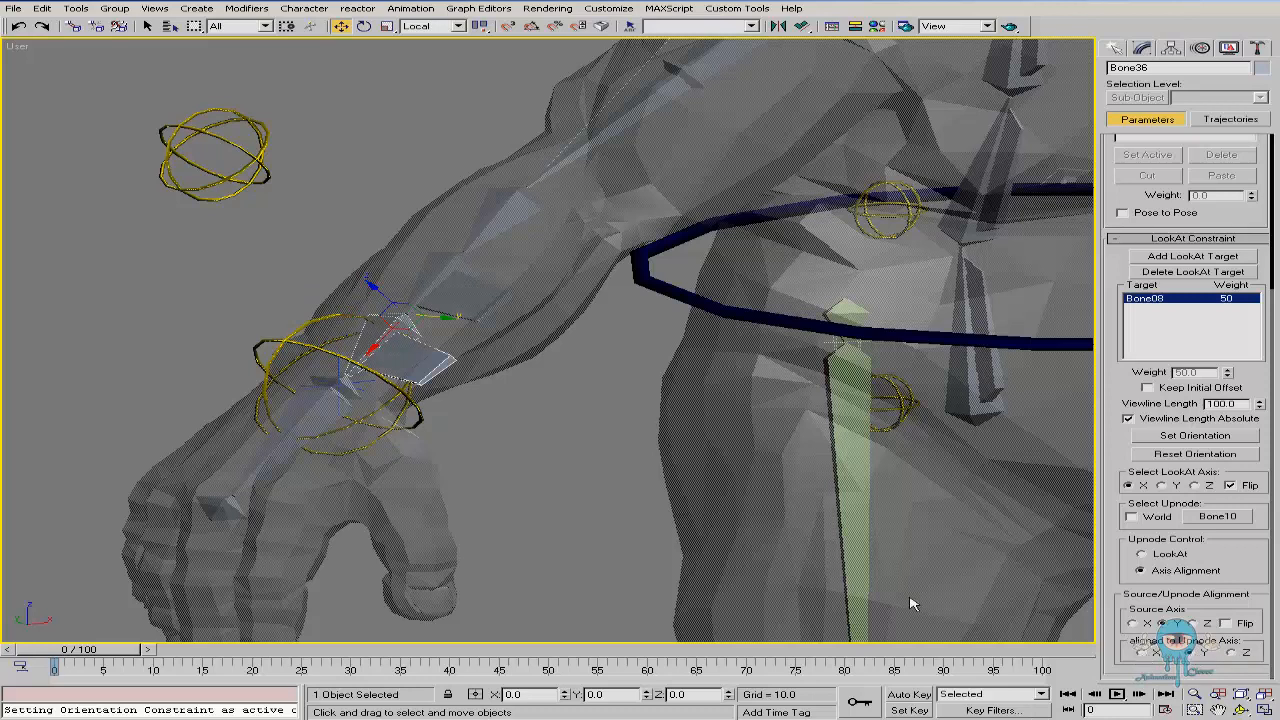
# Test Bone36's Y-to-Y alignment by repeatedly rotating CNT04, including about its local X axis, cancelling each rotation.
pyautogui.click(313, 347)
pyautogui.rightClick(363, 409)
pyautogui.click(385, 437)
pyautogui.moveTo(324, 396); pyautogui.dragTo(489, 486)
pyautogui.rightClick(489, 486)
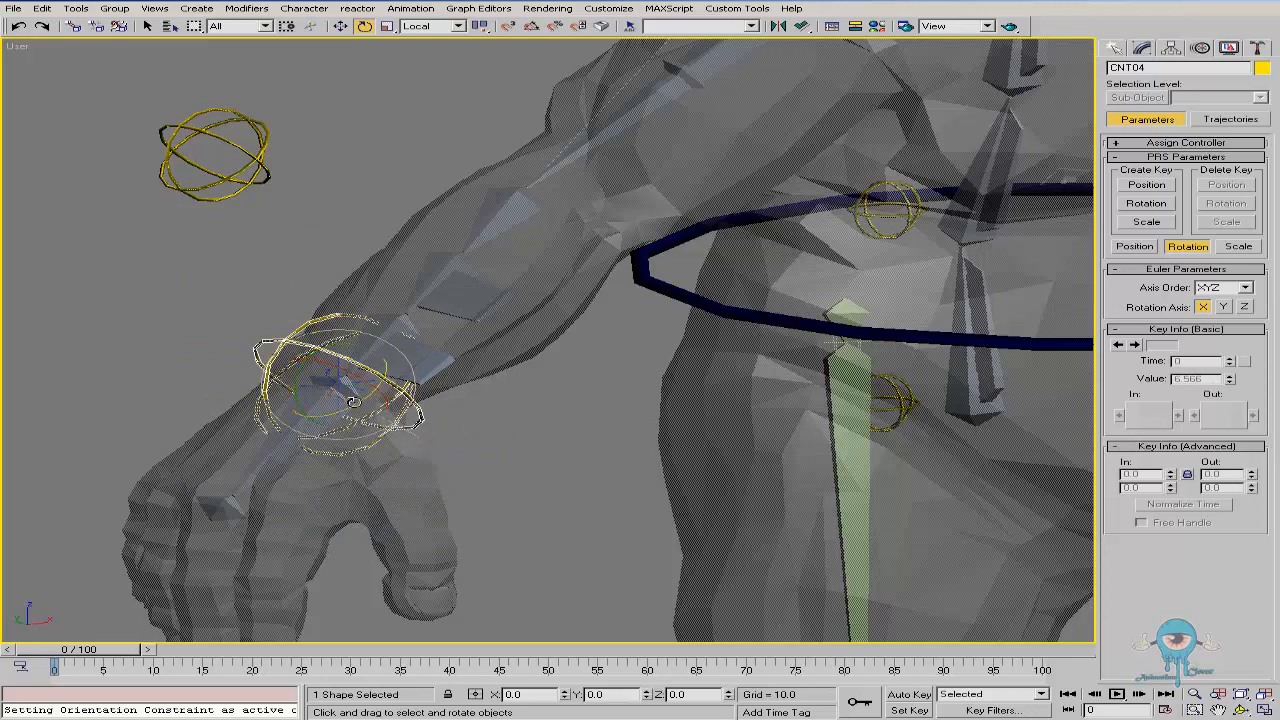
pyautogui.moveTo(367, 400); pyautogui.dragTo(319, 388)
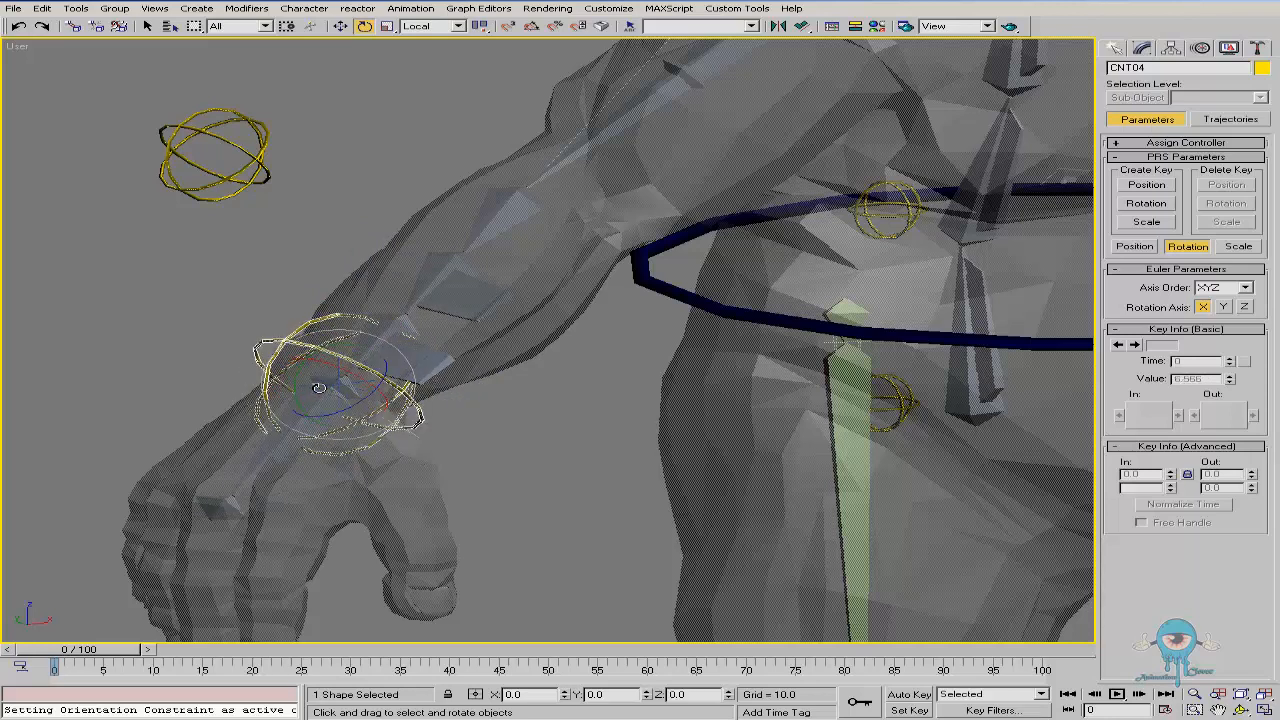
pyautogui.keyDown('alt'); pyautogui.moveTo(530, 366); pyautogui.dragTo(372, 385, button='middle'); pyautogui.keyUp('alt')
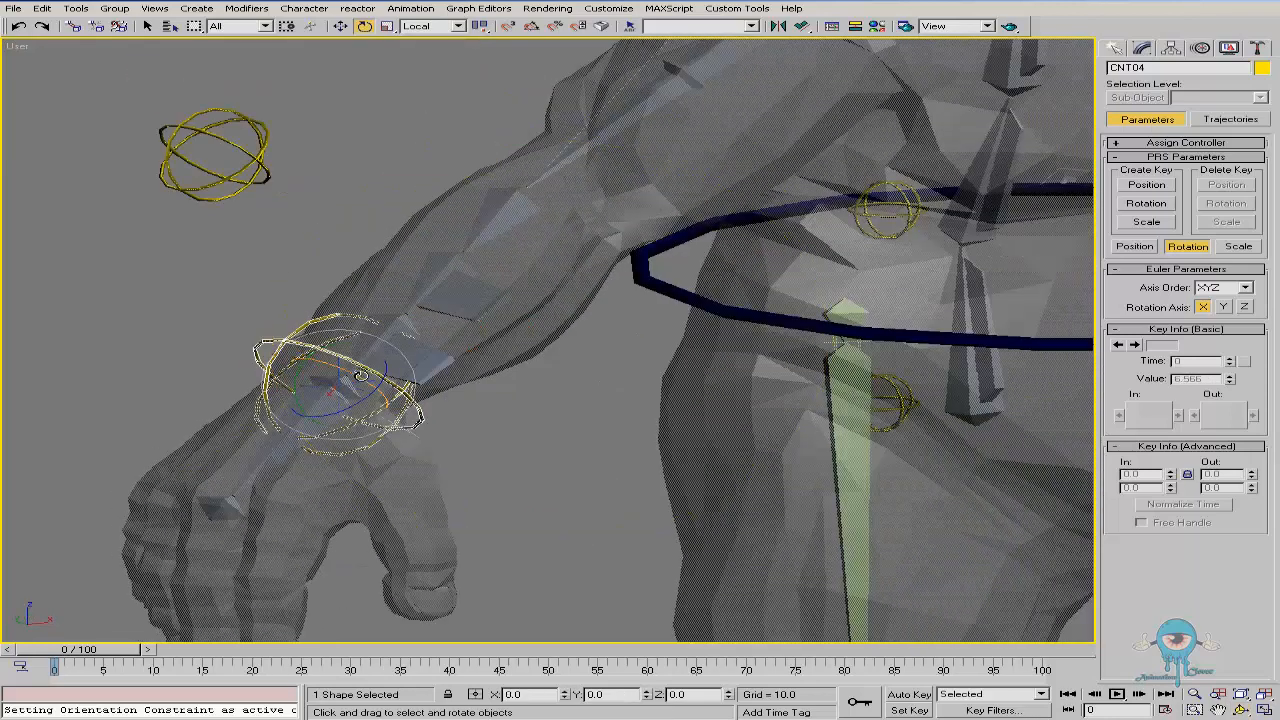
pyautogui.moveTo(229, 299); pyautogui.dragTo(328, 341)
pyautogui.moveTo(460, 393); pyautogui.dragTo(378, 375)
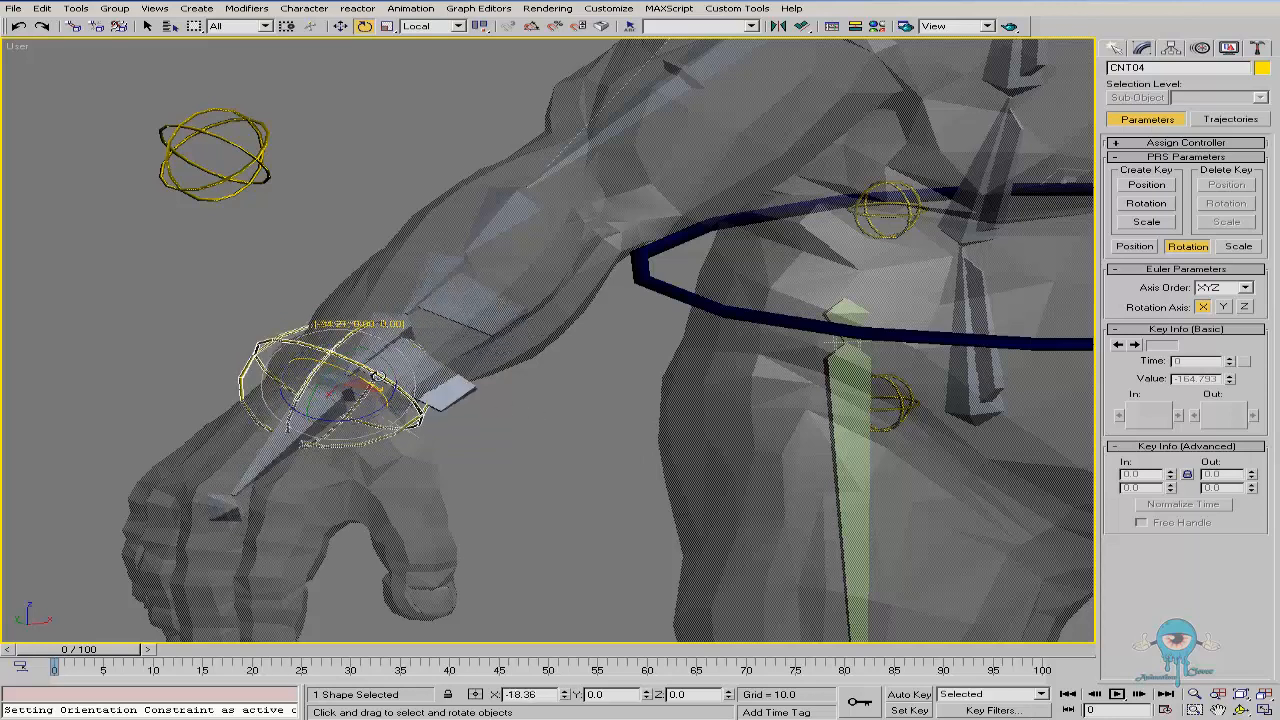
pyautogui.moveTo(101, 318); pyautogui.dragTo(180, 366)
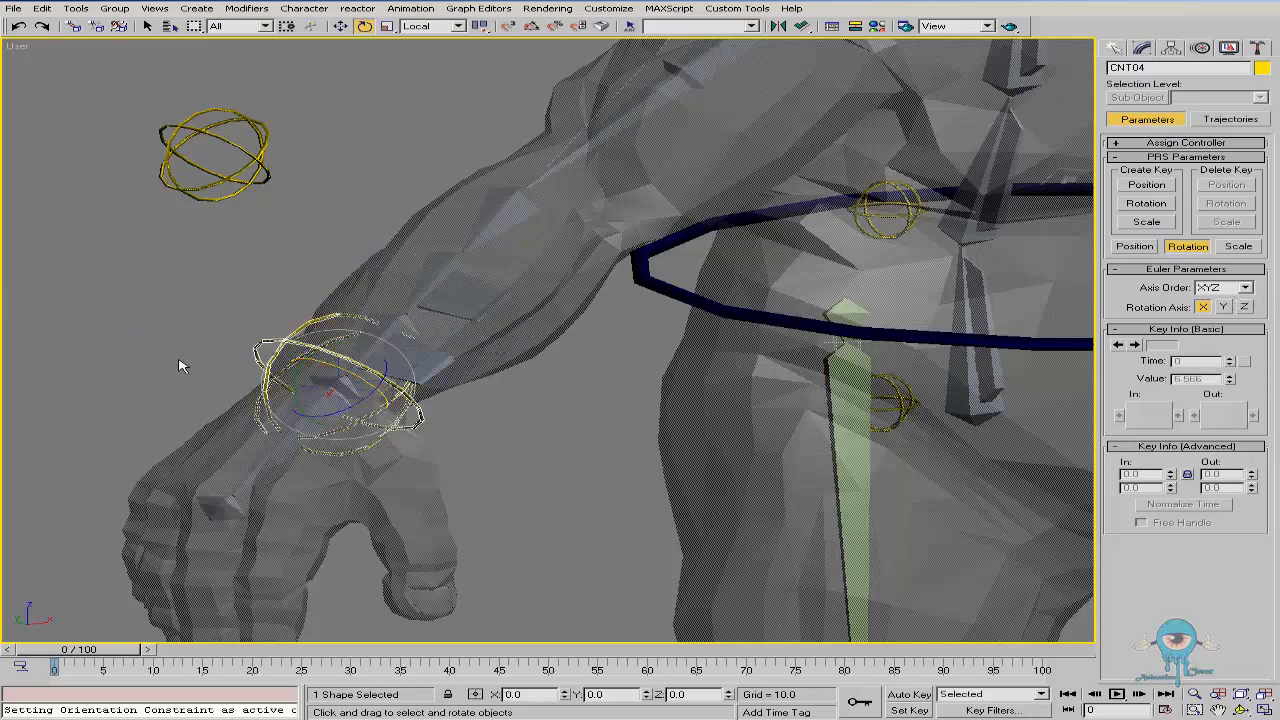
# Test the wrist control CNT04's rotation again from an orbited view and cancel it.
pyautogui.moveTo(485, 420)
pyautogui.keyDown('alt'); pyautogui.mouseDown(button='middle')
pyautogui.moveTo(486, 394)
pyautogui.moveTo(483, 404)
pyautogui.mouseUp(button='middle'); pyautogui.keyUp('alt')
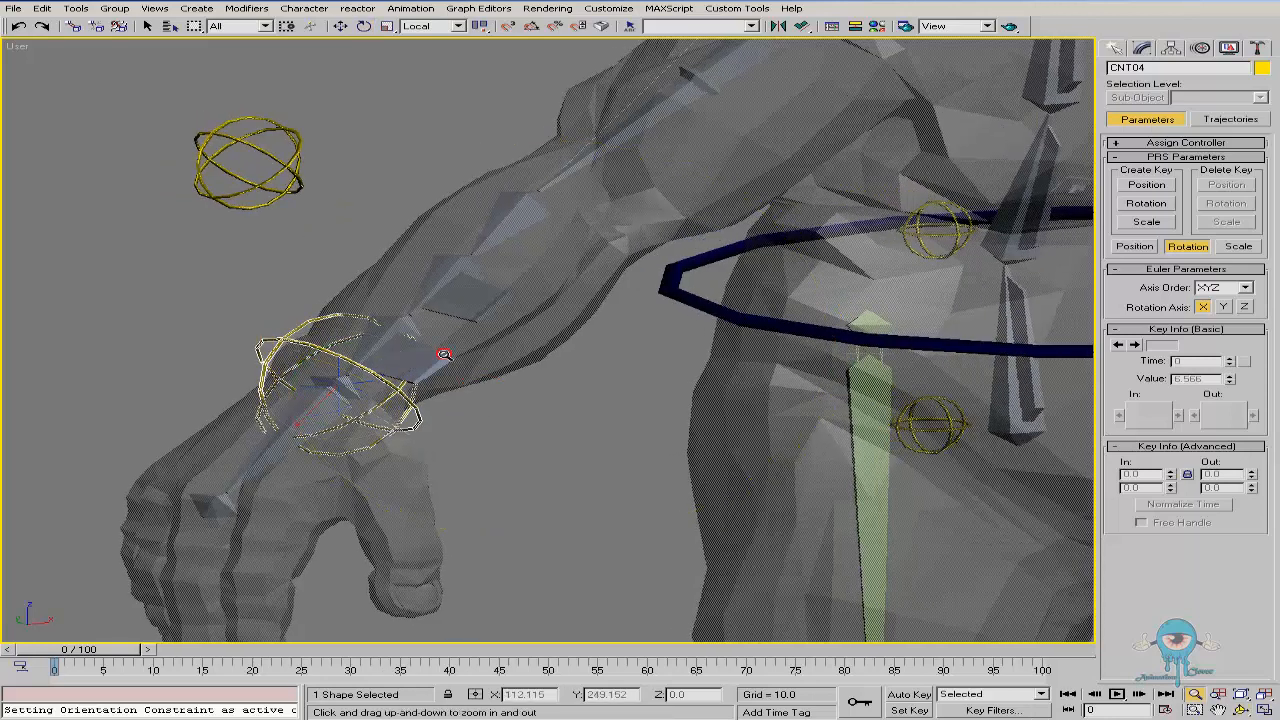
pyautogui.keyDown('alt'); pyautogui.moveTo(480, 391); pyautogui.dragTo(458, 366, button='middle'); pyautogui.keyUp('alt')
pyautogui.moveTo(319, 387); pyautogui.dragTo(400, 360)
pyautogui.rightClick(400, 360)
pyautogui.keyDown('ctrl'); pyautogui.keyDown('alt'); pyautogui.moveTo(448, 355); pyautogui.dragTo(456, 336, button='middle'); pyautogui.keyUp('alt'); pyautogui.keyUp('ctrl')
# Examine the LookAt Constraint settings of Bone36 and the Orientation Constraint targets of Bone34.
pyautogui.click(436, 356)
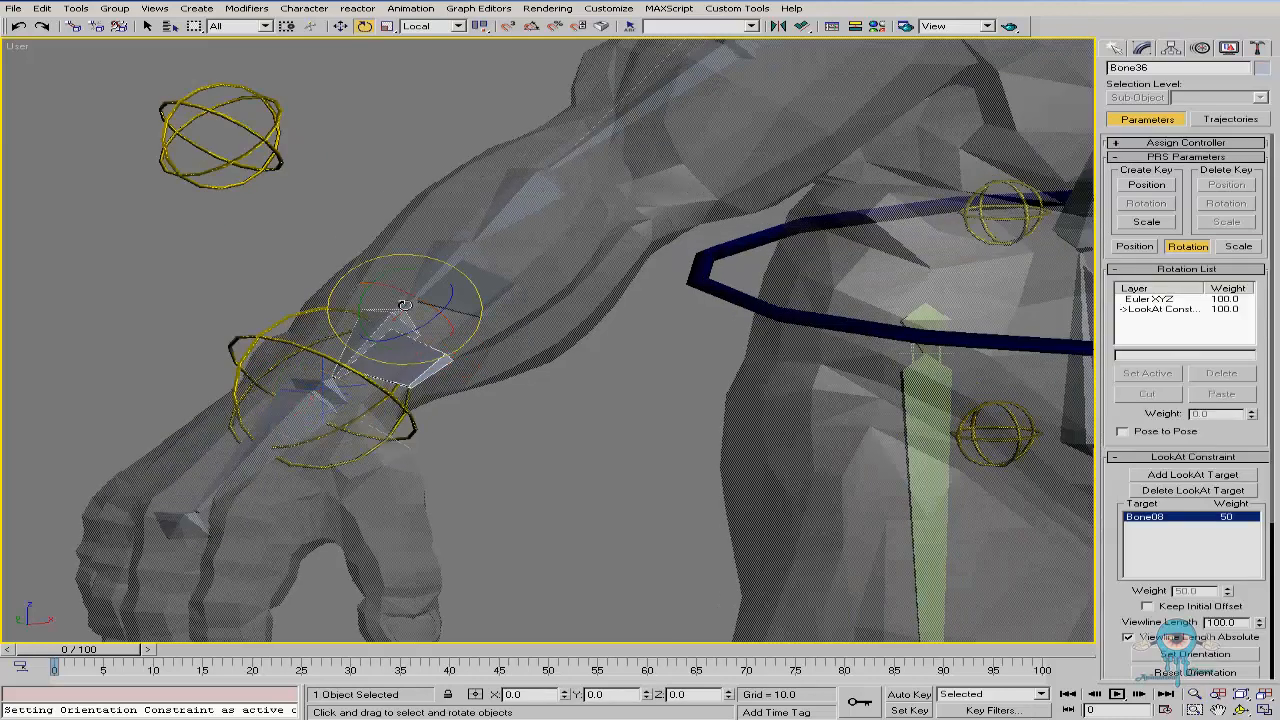
pyautogui.moveTo(1120, 539); pyautogui.dragTo(1135, 245)
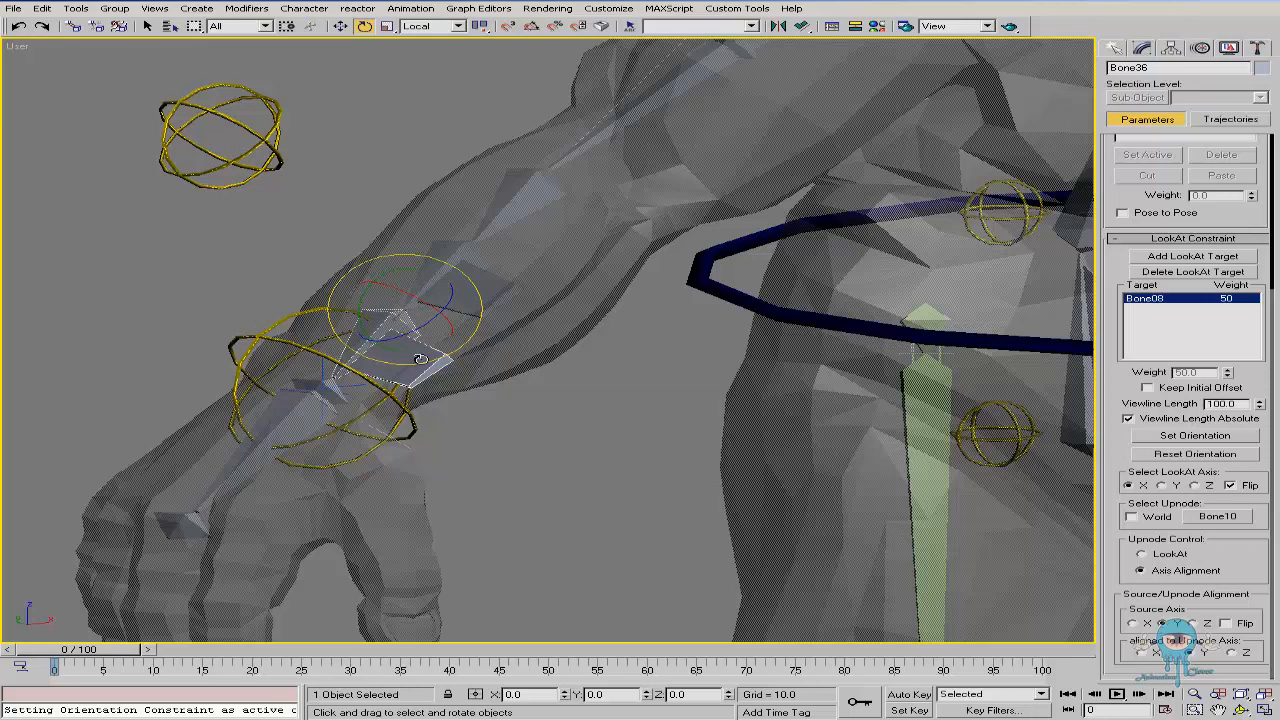
pyautogui.click(509, 286)
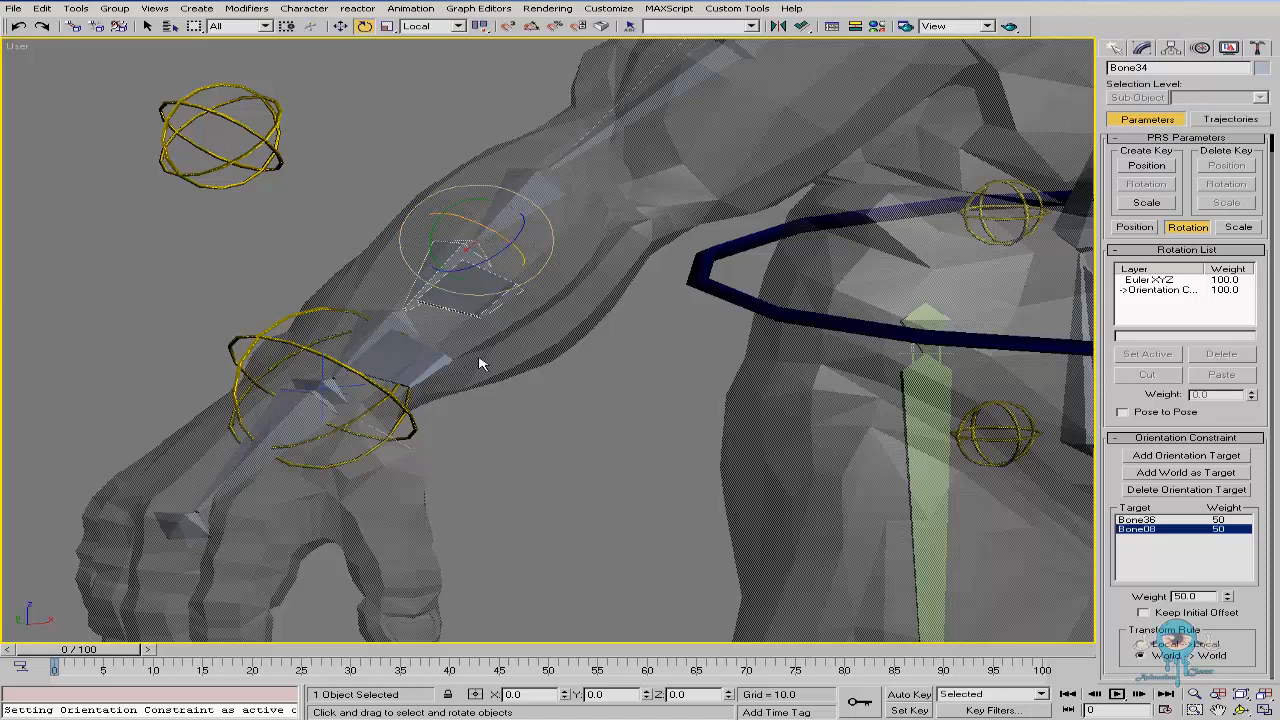
pyautogui.click(446, 362)
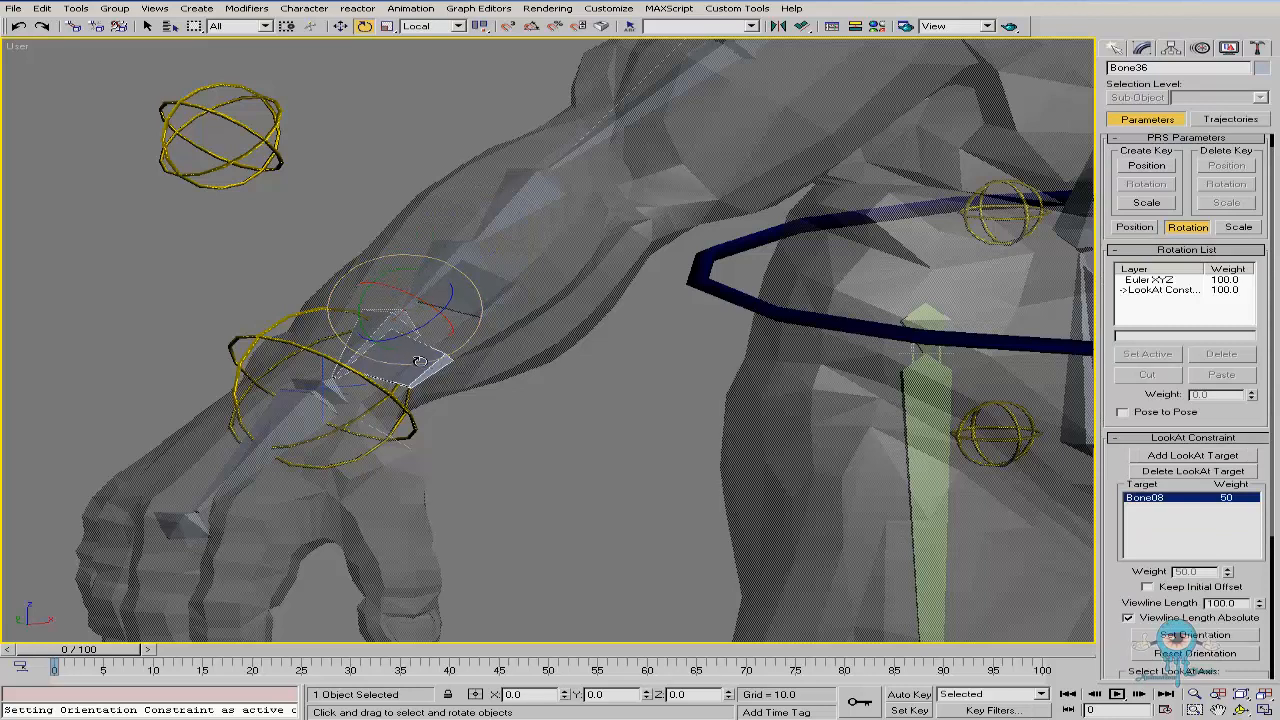
pyautogui.moveTo(1113, 569); pyautogui.dragTo(1113, 226)
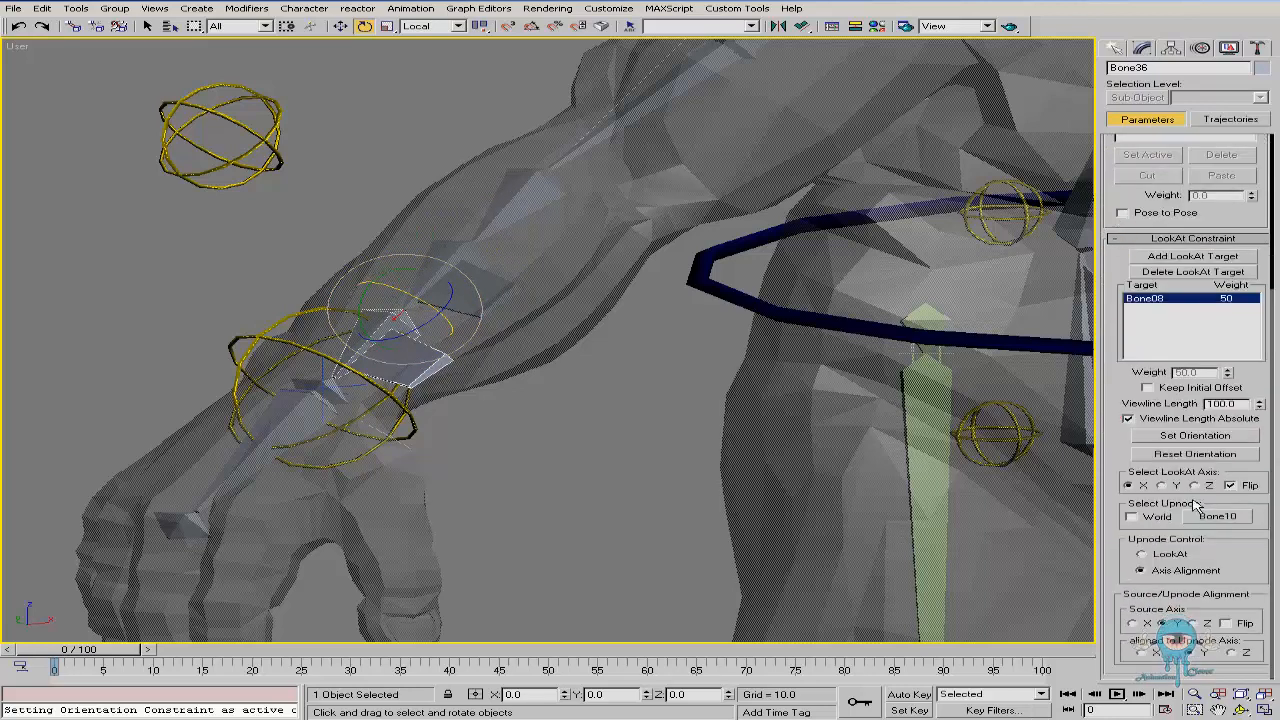
# Try aligning Bone36's source axis to the upnode's Z axis and test a rotation, cancelling the rotation.
pyautogui.click(1231, 653)
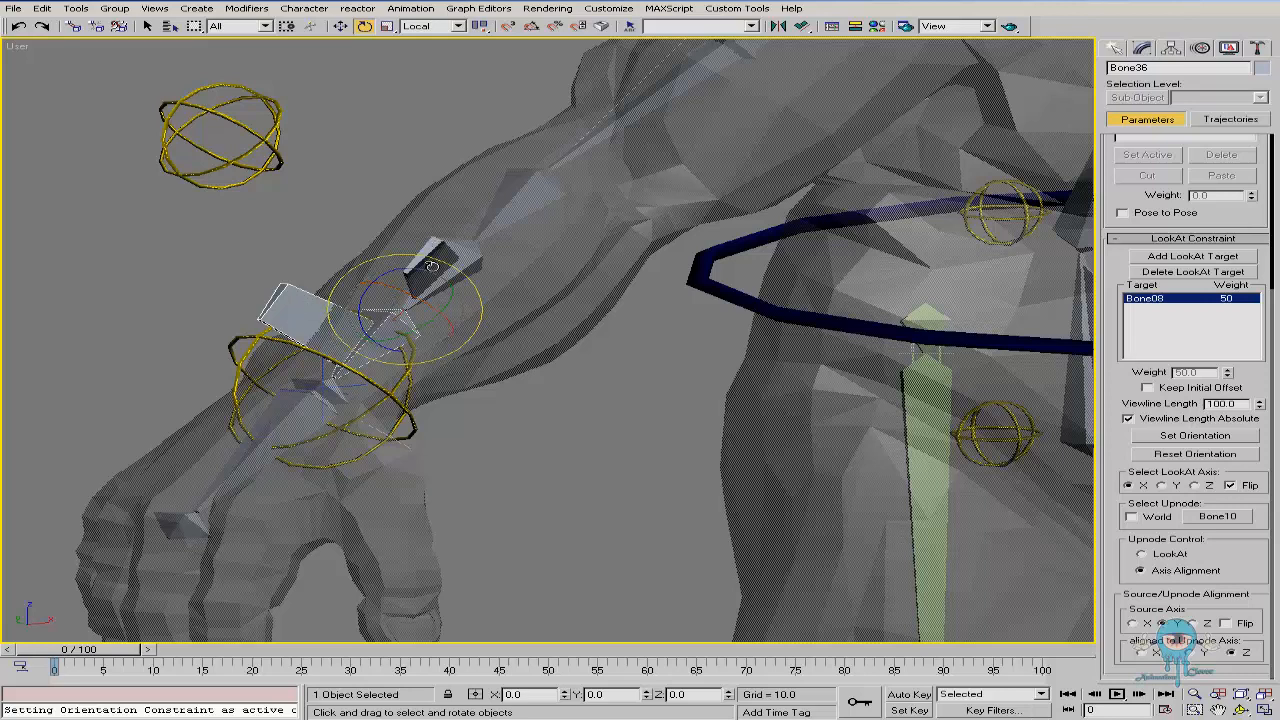
pyautogui.moveTo(257, 336); pyautogui.dragTo(196, 341)
pyautogui.rightClick(196, 341)
# Check Bone34 and Bone08, then set Bone36's LookAt source axis back to align with the upnode's Y axis.
pyautogui.click(406, 277)
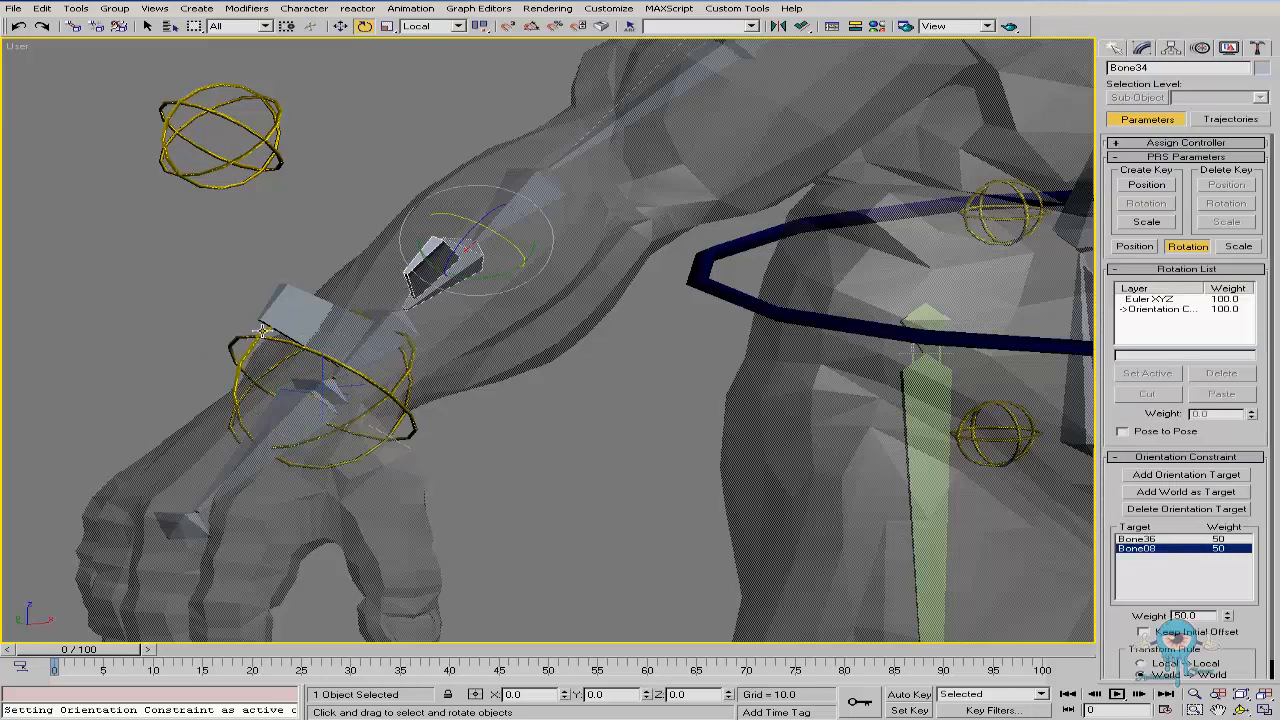
pyautogui.click(543, 194)
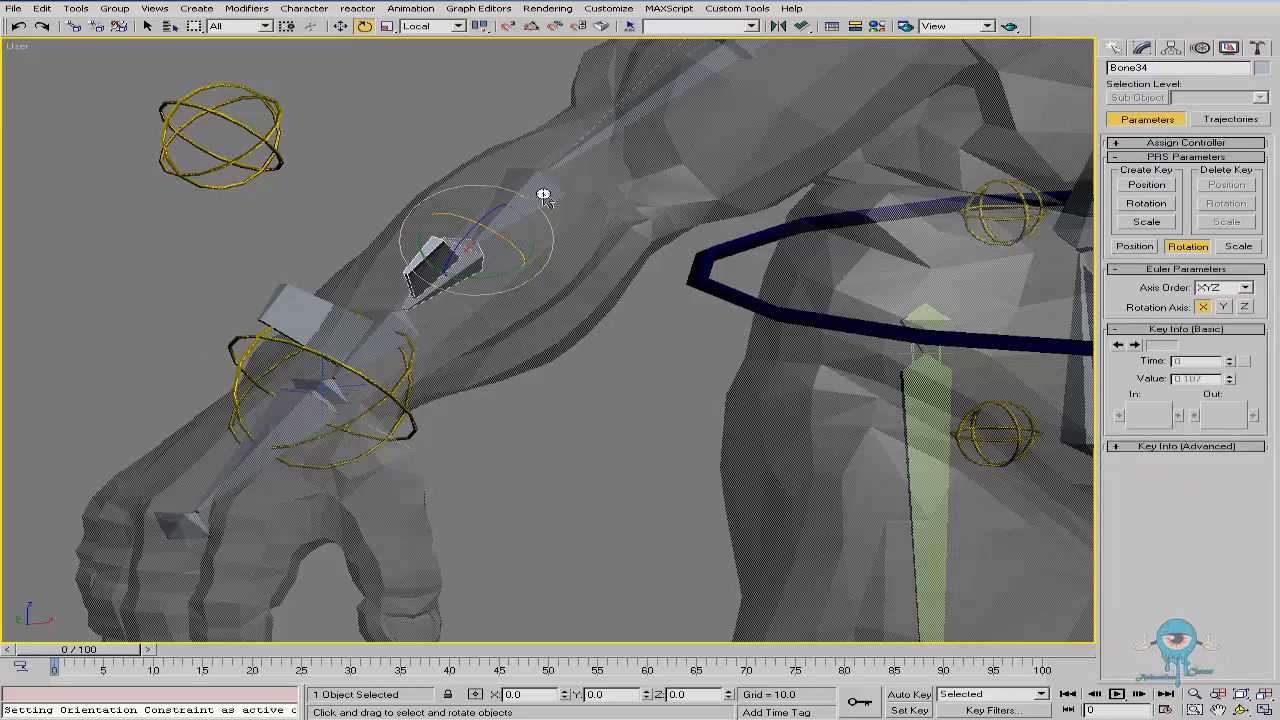
pyautogui.click(280, 291)
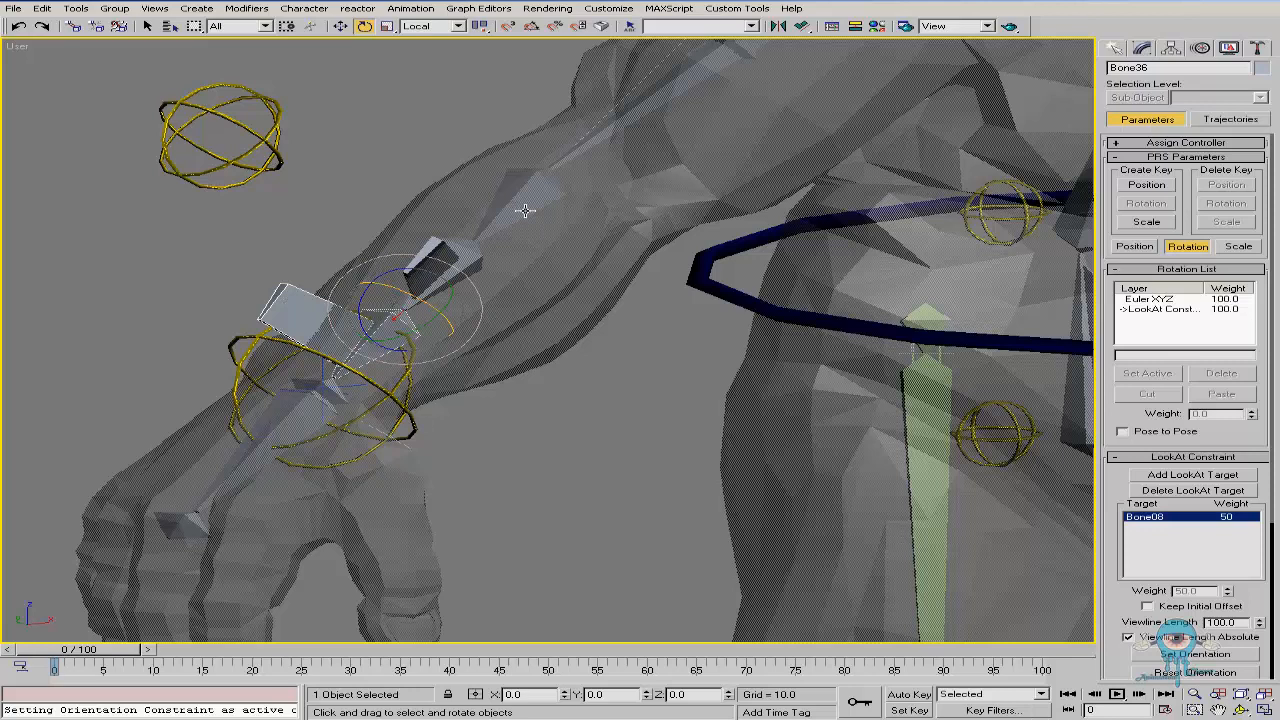
pyautogui.scroll(-5, 1165, 660)
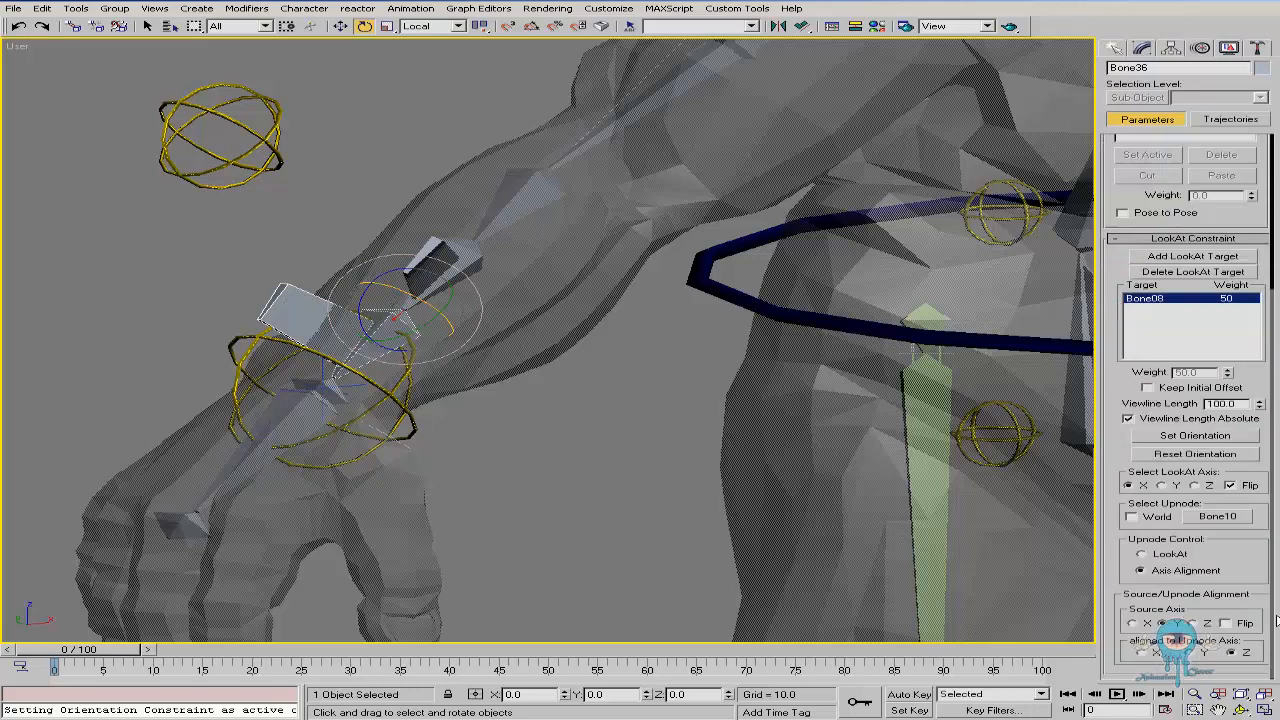
pyautogui.click(1134, 623)
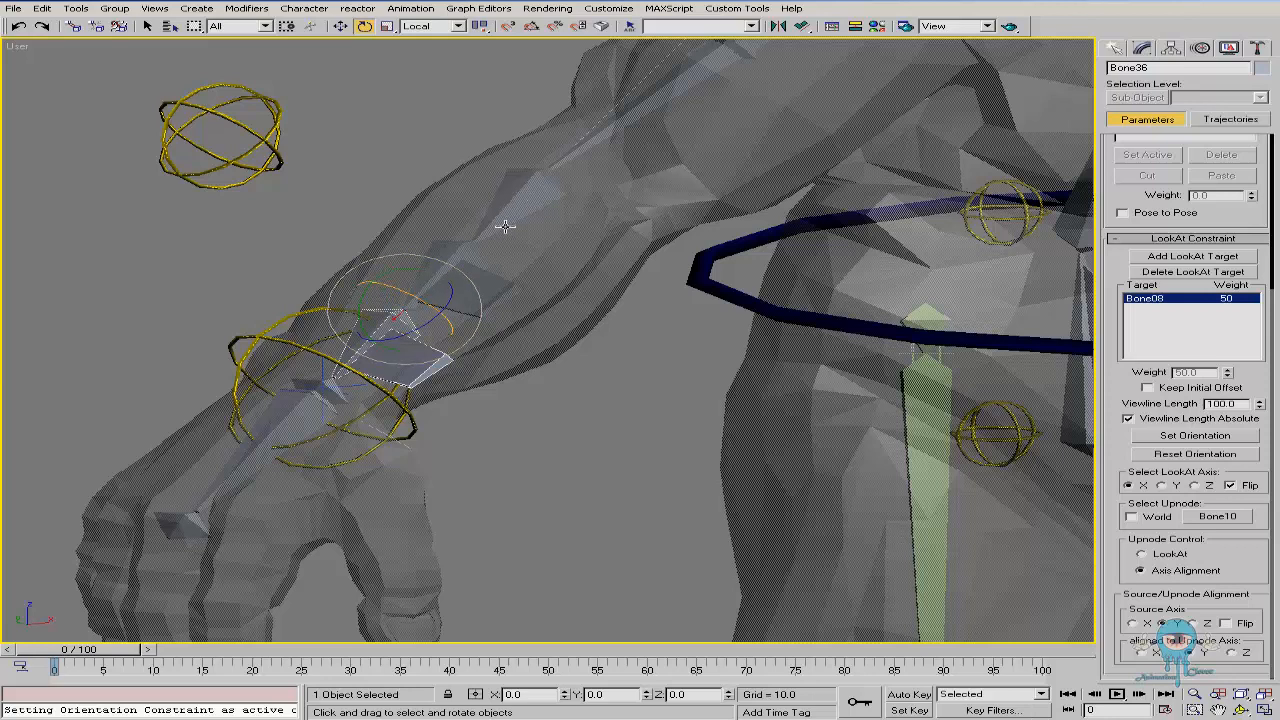
# Review the forearm chain by selecting Bone08, Bone34 and Bone36 in turn and checking their rotation controllers.
pyautogui.click(569, 266)
pyautogui.rightClick(569, 266)
pyautogui.click(584, 286)
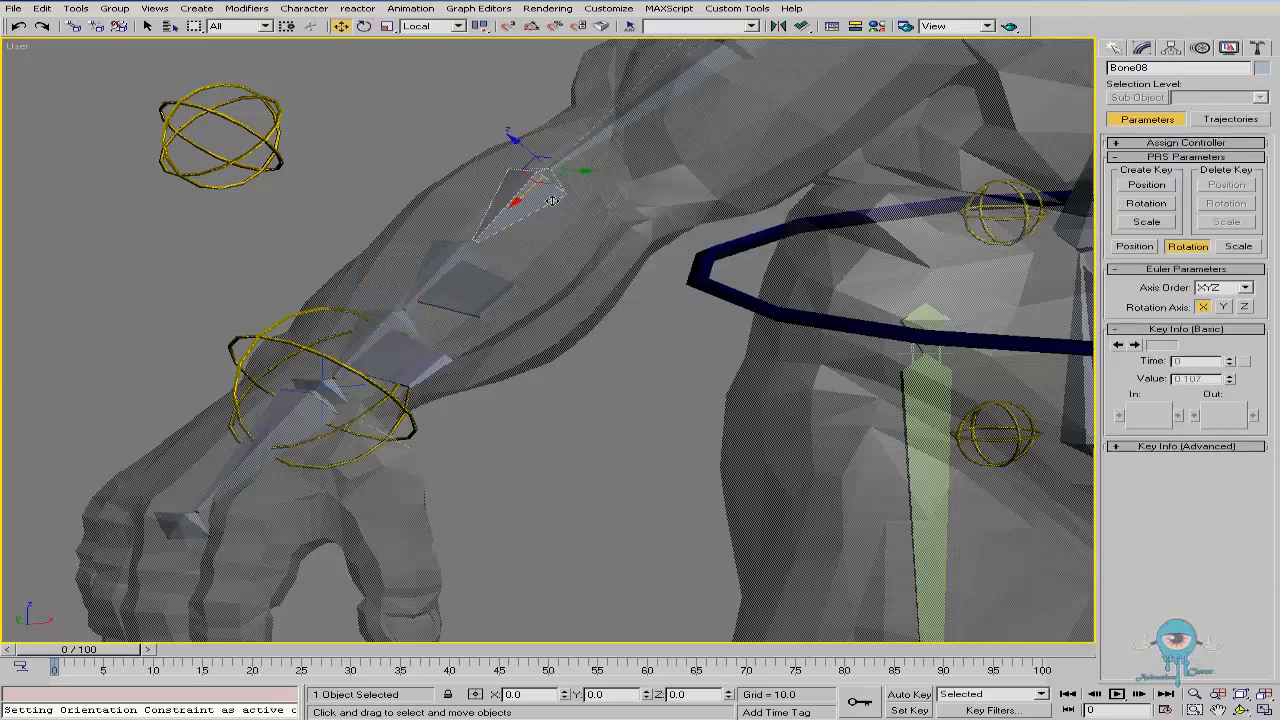
pyautogui.click(490, 274)
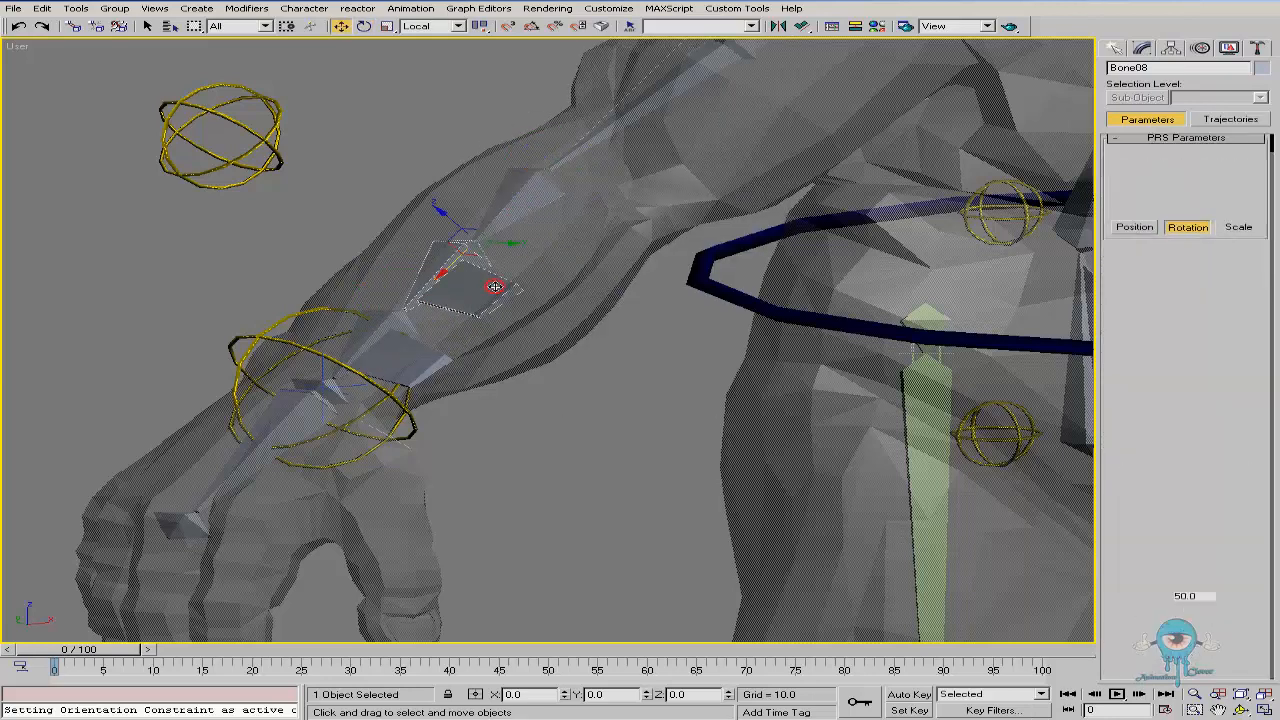
pyautogui.click(436, 360)
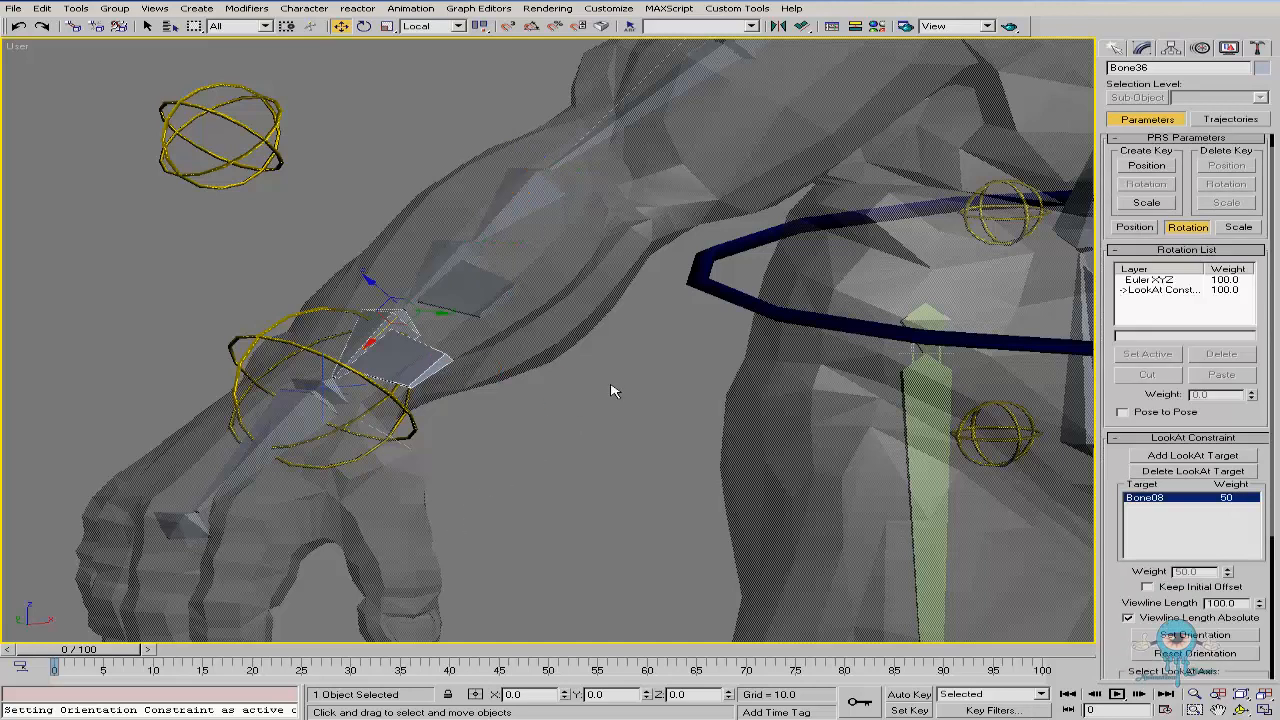
pyautogui.moveTo(612, 390); pyautogui.dragTo(516, 469, button='middle')
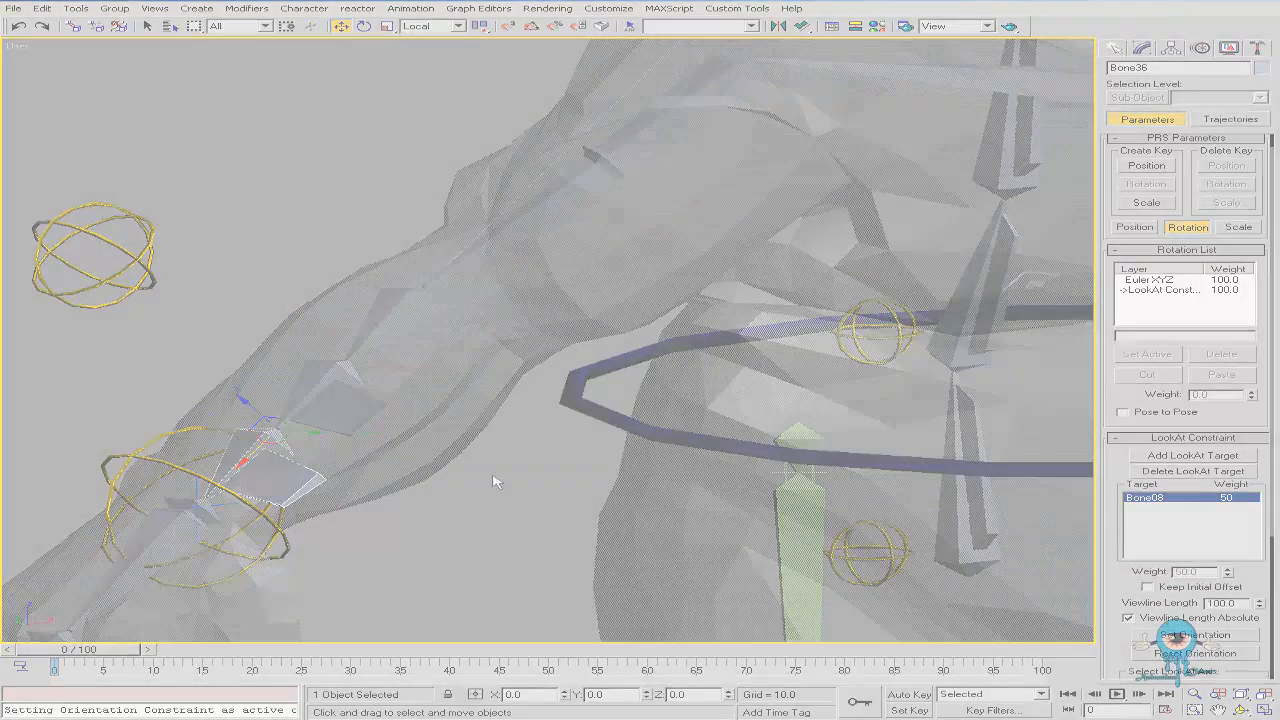